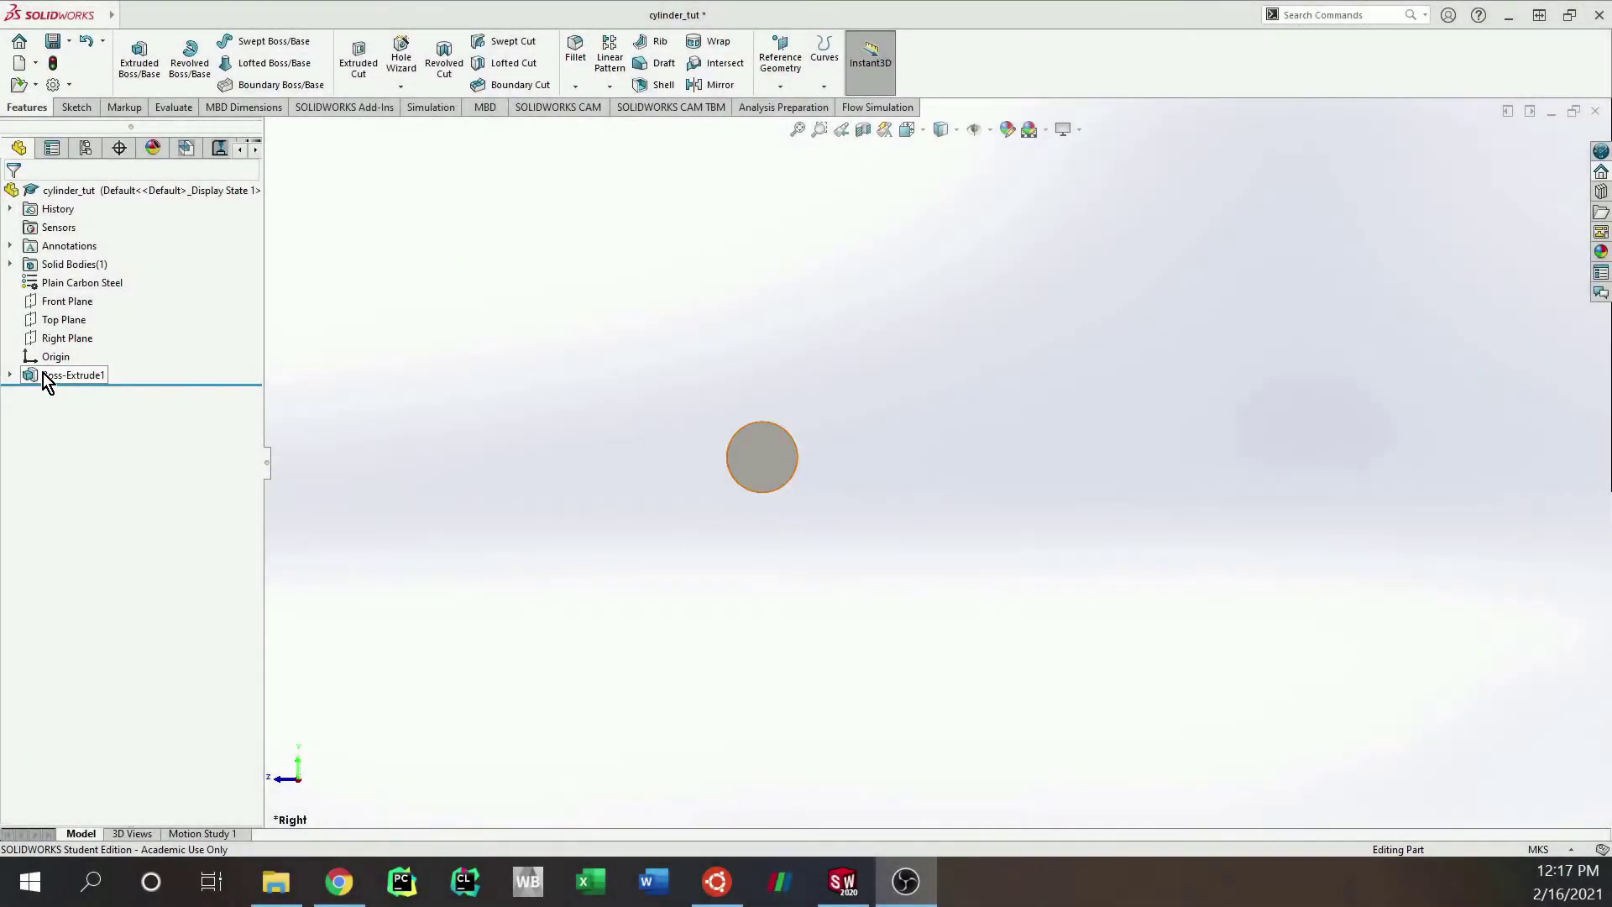
Step: Review Boss-Extrude1's 0.05 m circle sketch, then exit the sketch
{"action": "right_click", "coordinate": [46, 378]}
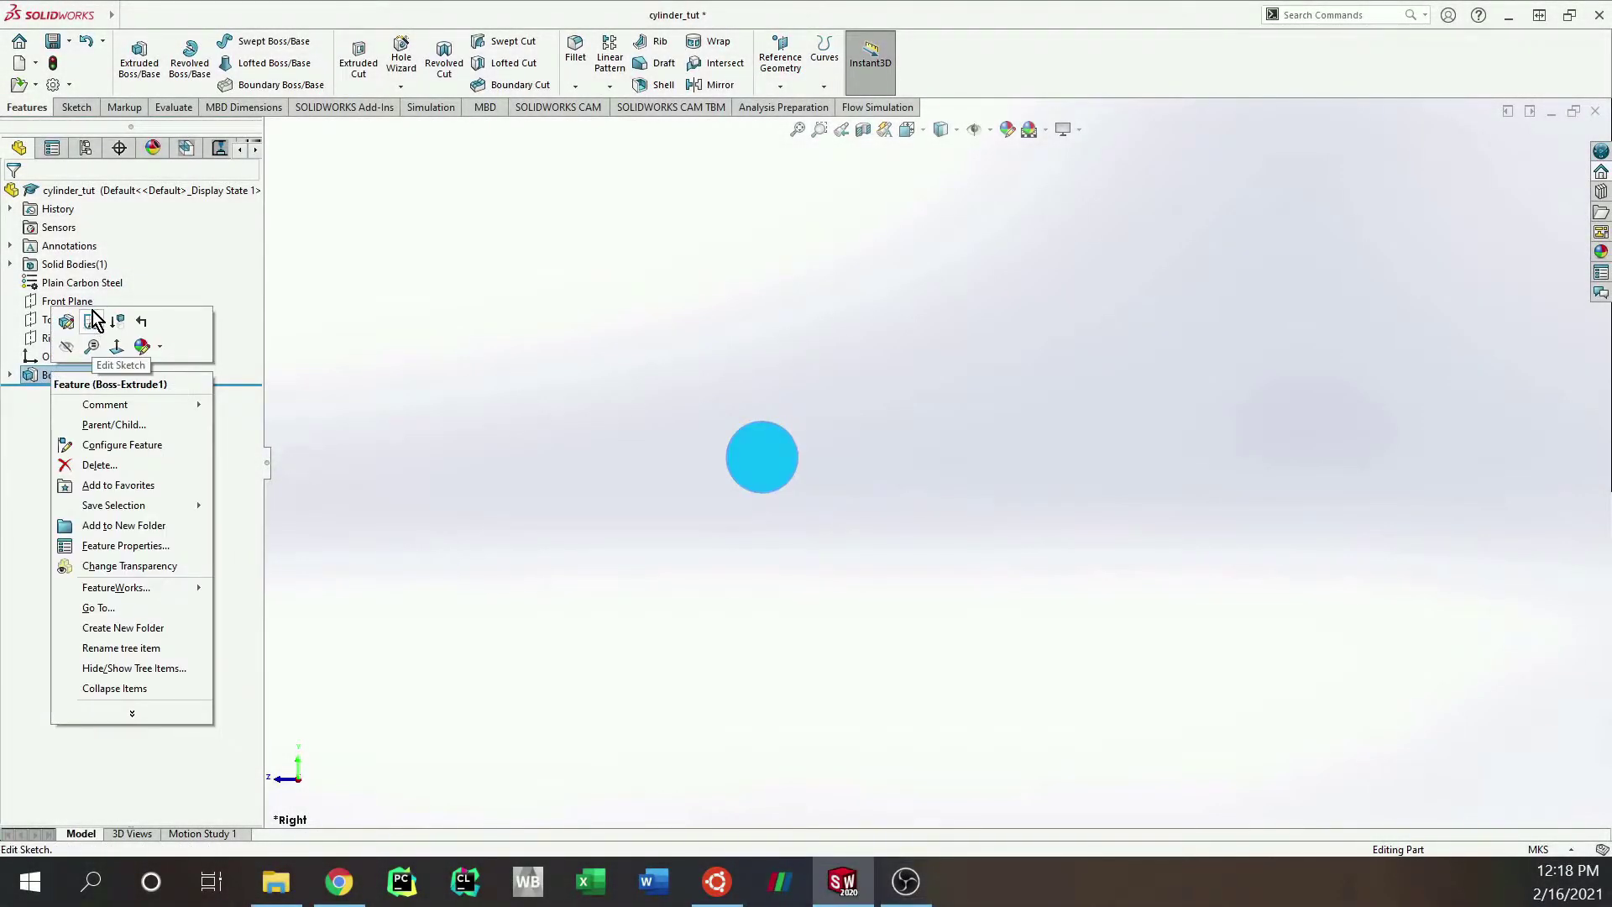
{"action": "left_click", "coordinate": [118, 327]}
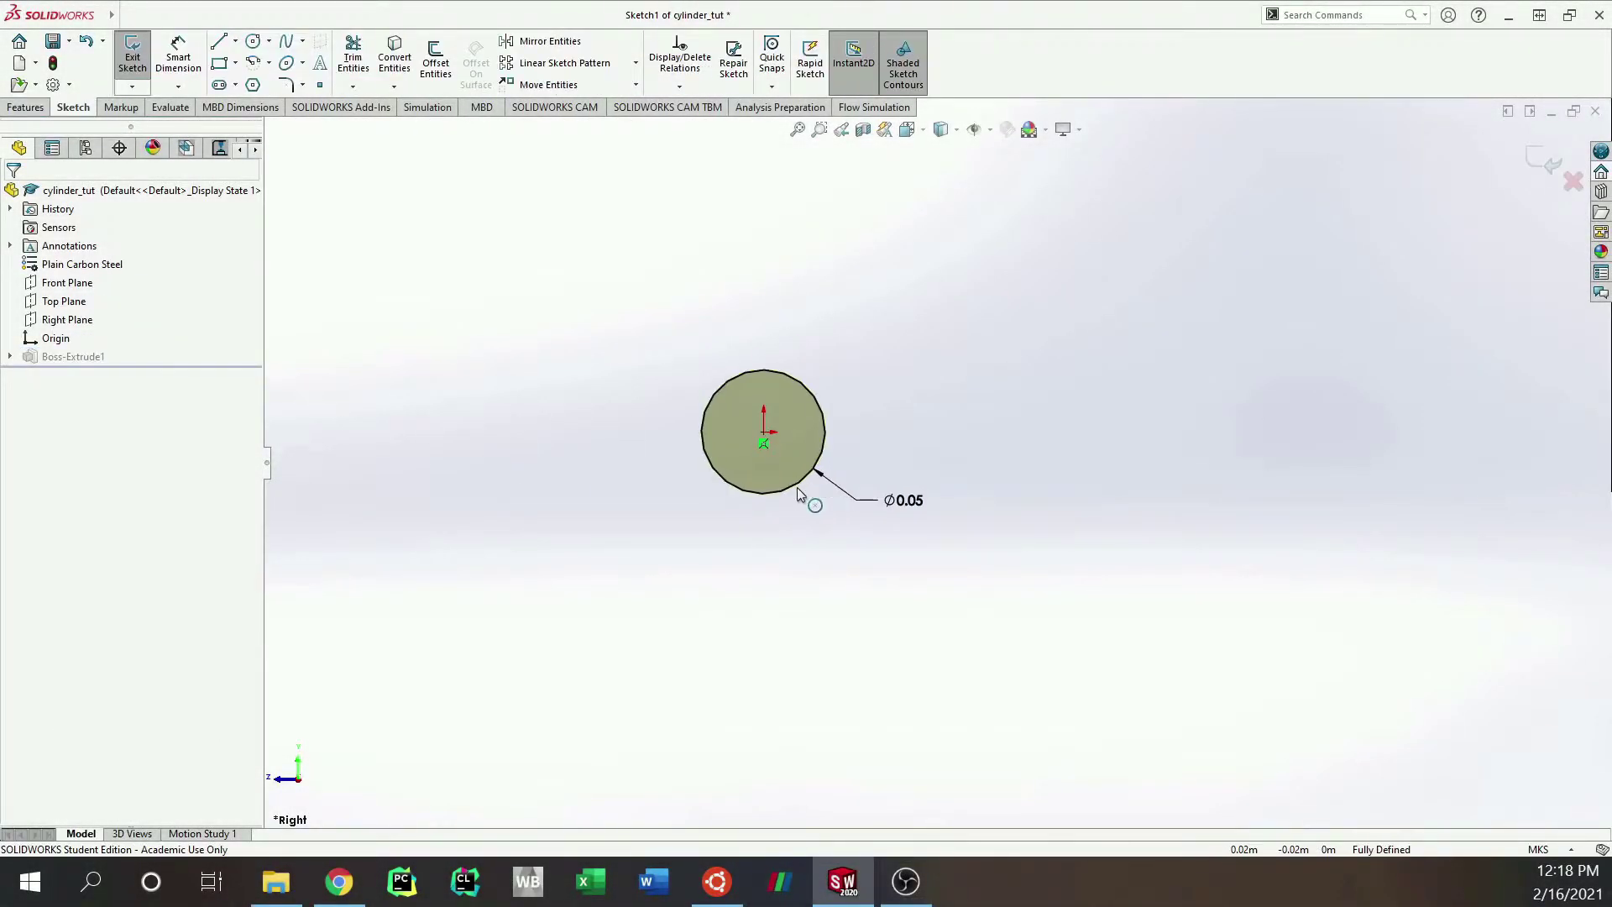
{"action": "left_click", "coordinate": [133, 52]}
Step: Confirm Boss-Extrude1 as a 0.05 m Mid Plane extrusion
{"action": "right_click", "coordinate": [72, 378]}
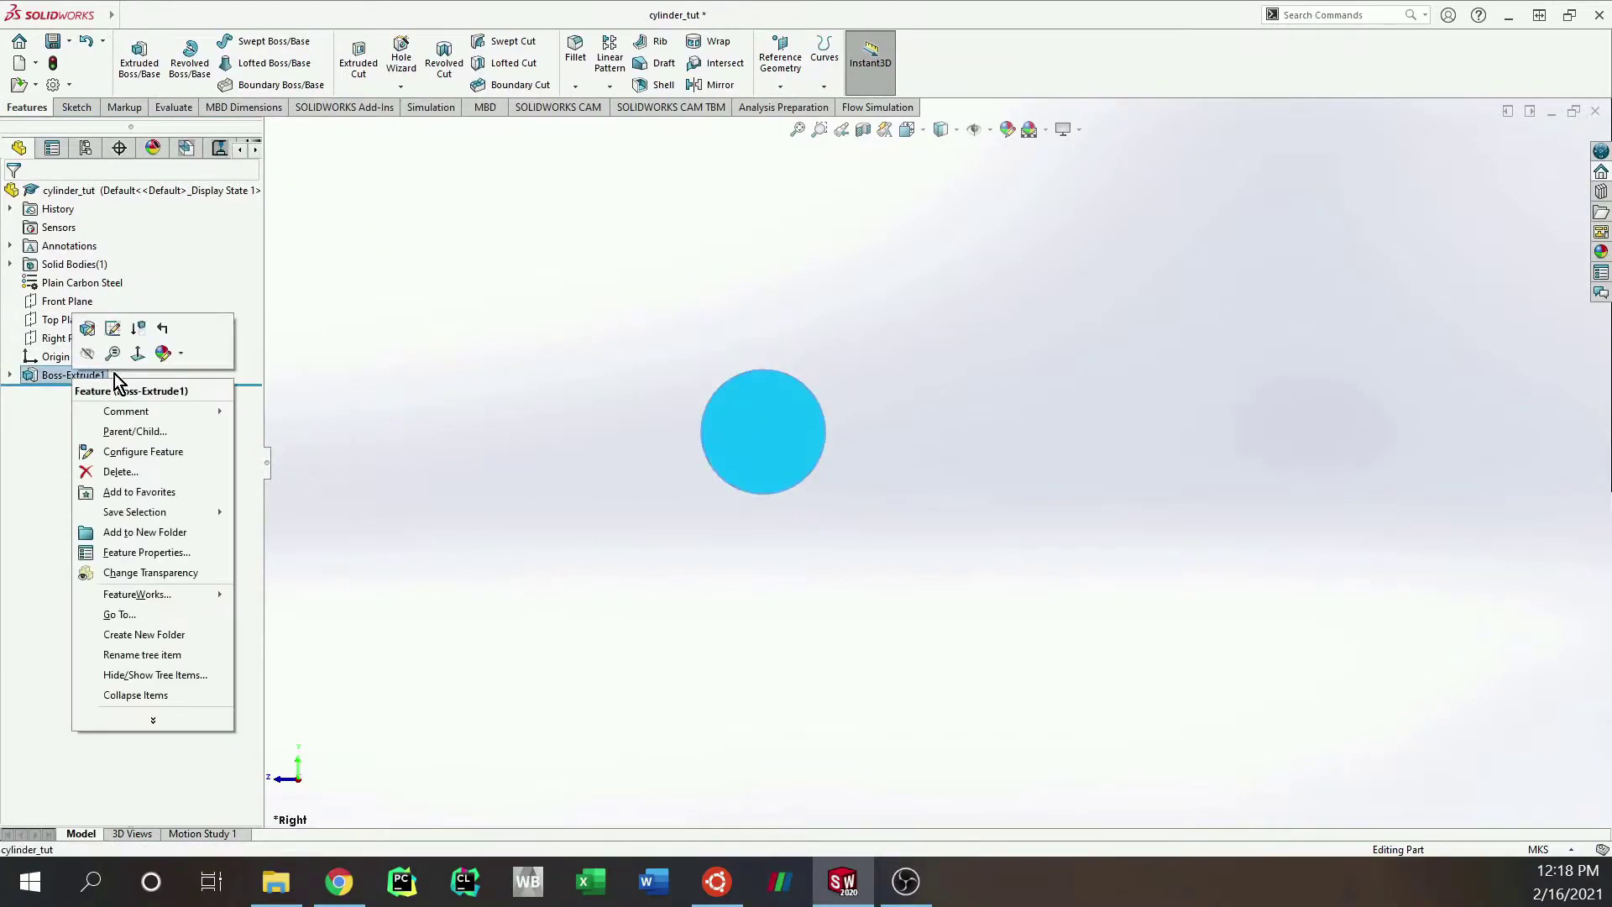
{"action": "left_click", "coordinate": [86, 329]}
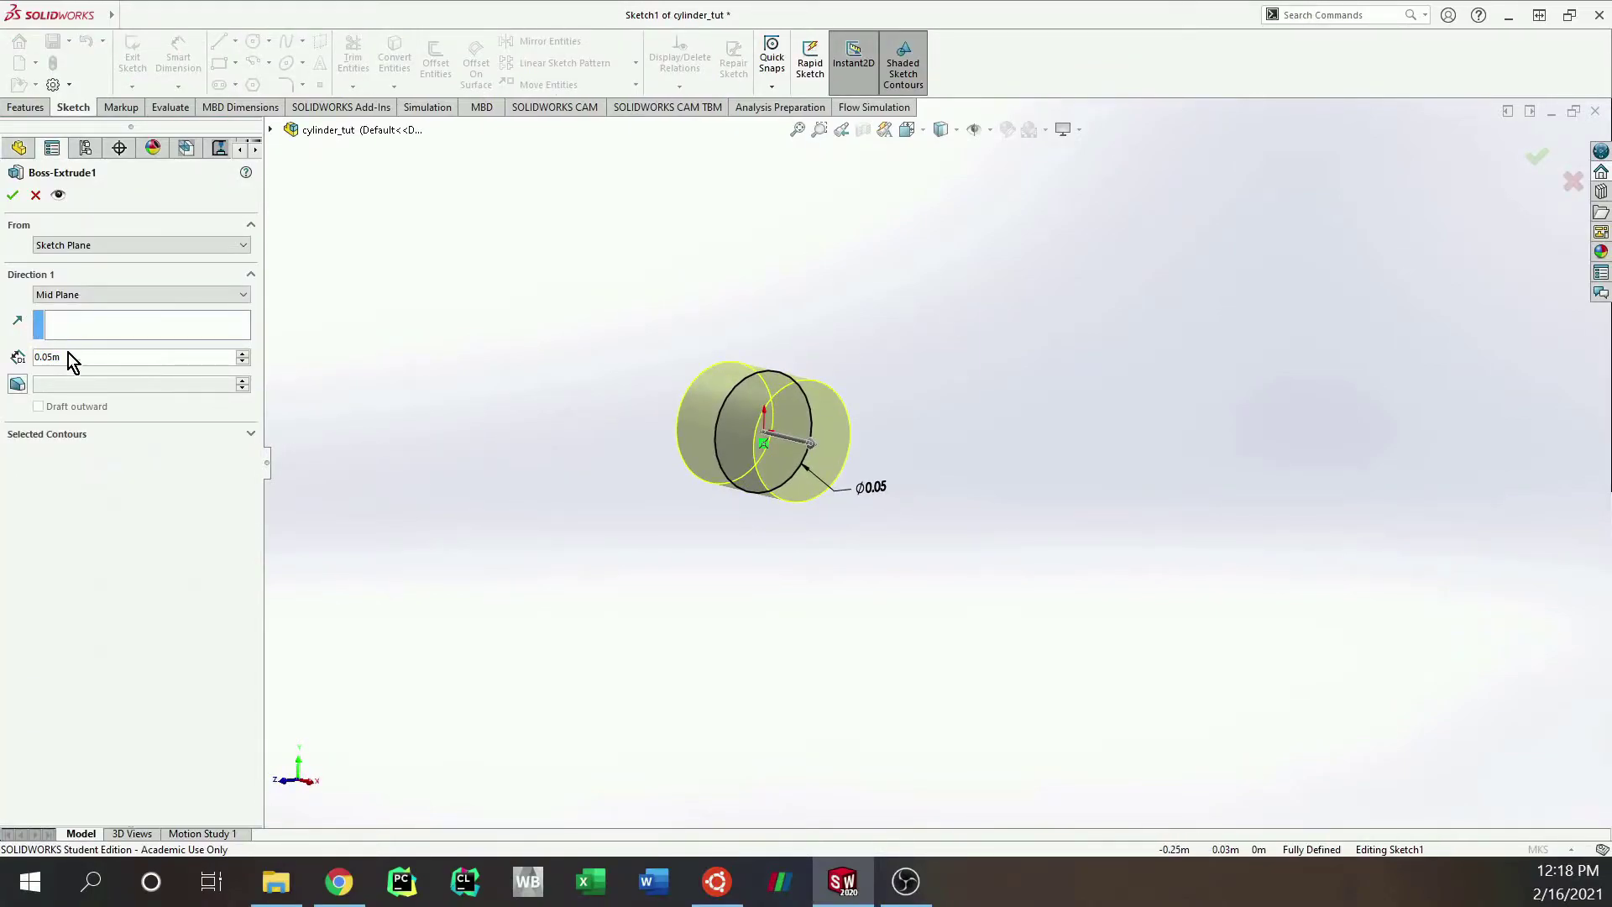
{"action": "left_click", "coordinate": [12, 194]}
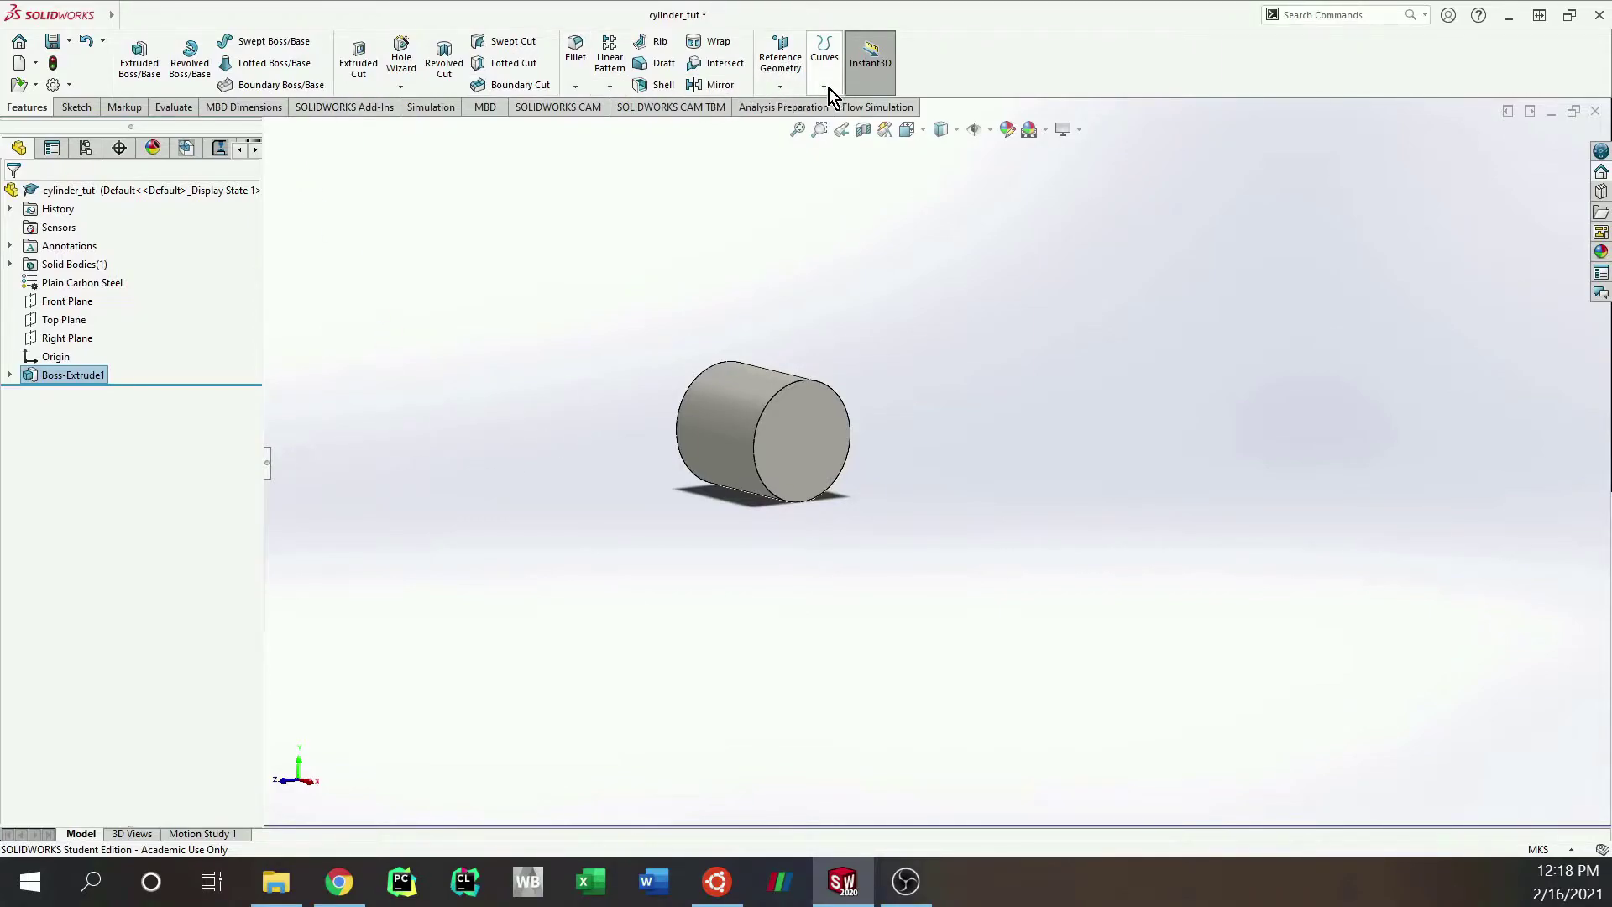
Step: Start a Flow Simulation Wizard project with default name and units, choosing External analysis
{"action": "left_click", "coordinate": [845, 107]}
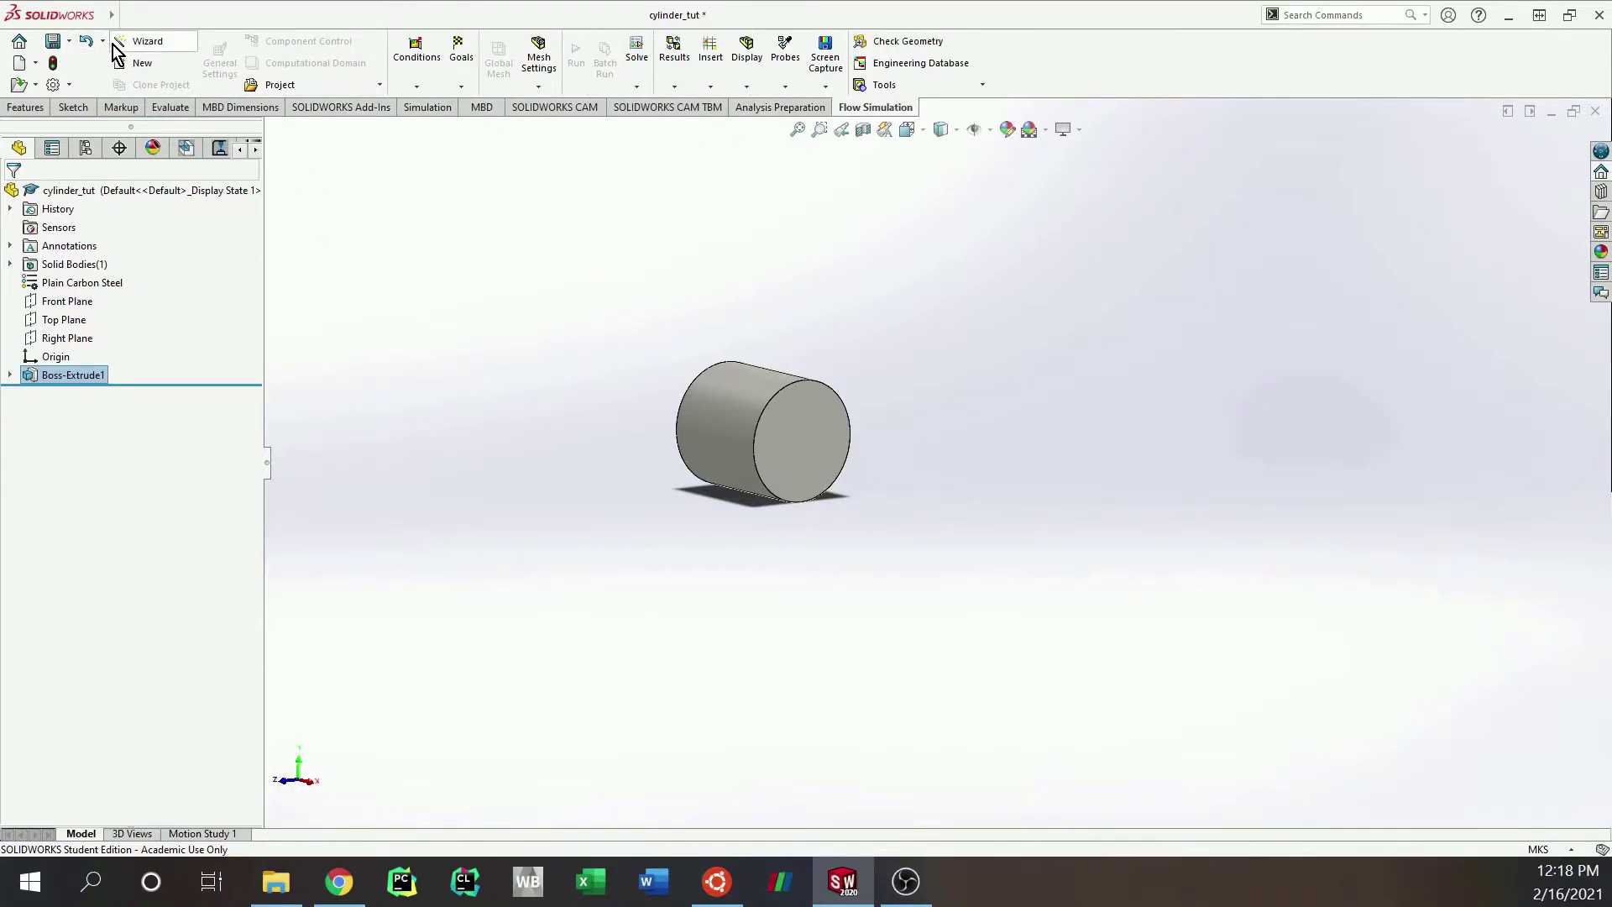
{"action": "left_click", "coordinate": [145, 41]}
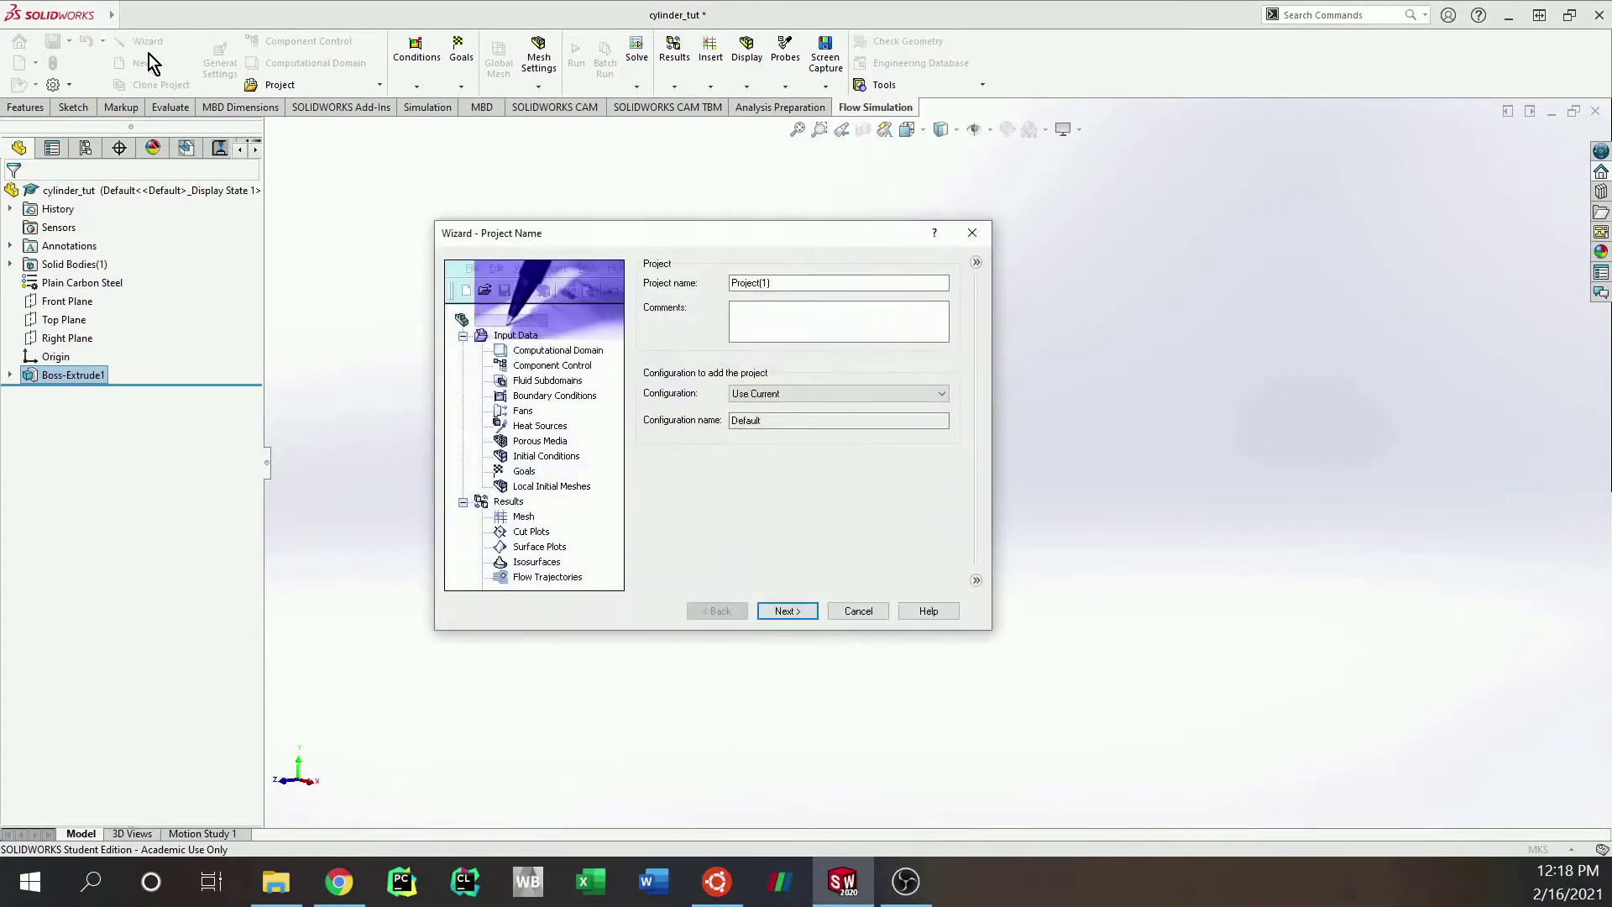
{"action": "left_click", "coordinate": [771, 612]}
{"action": "left_click", "coordinate": [769, 611]}
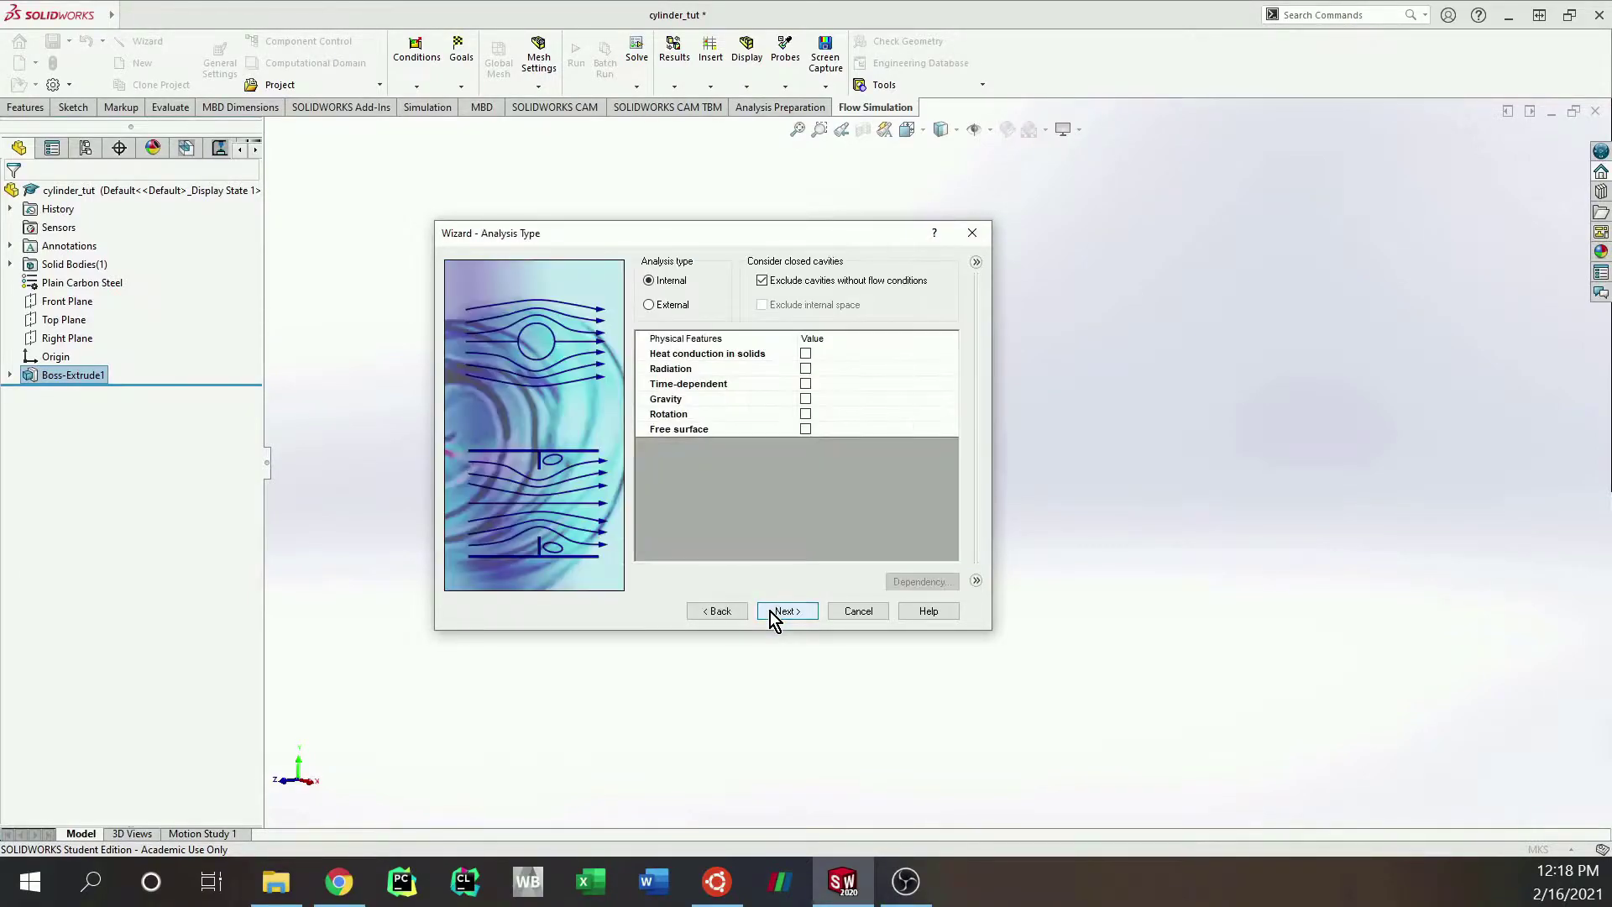
{"action": "left_click", "coordinate": [660, 307]}
Step: Make it time-dependent: 0.5 s total, 0.001 s output step, excluding cavities and internal space
{"action": "left_click", "coordinate": [809, 384]}
{"action": "left_click", "coordinate": [807, 384]}
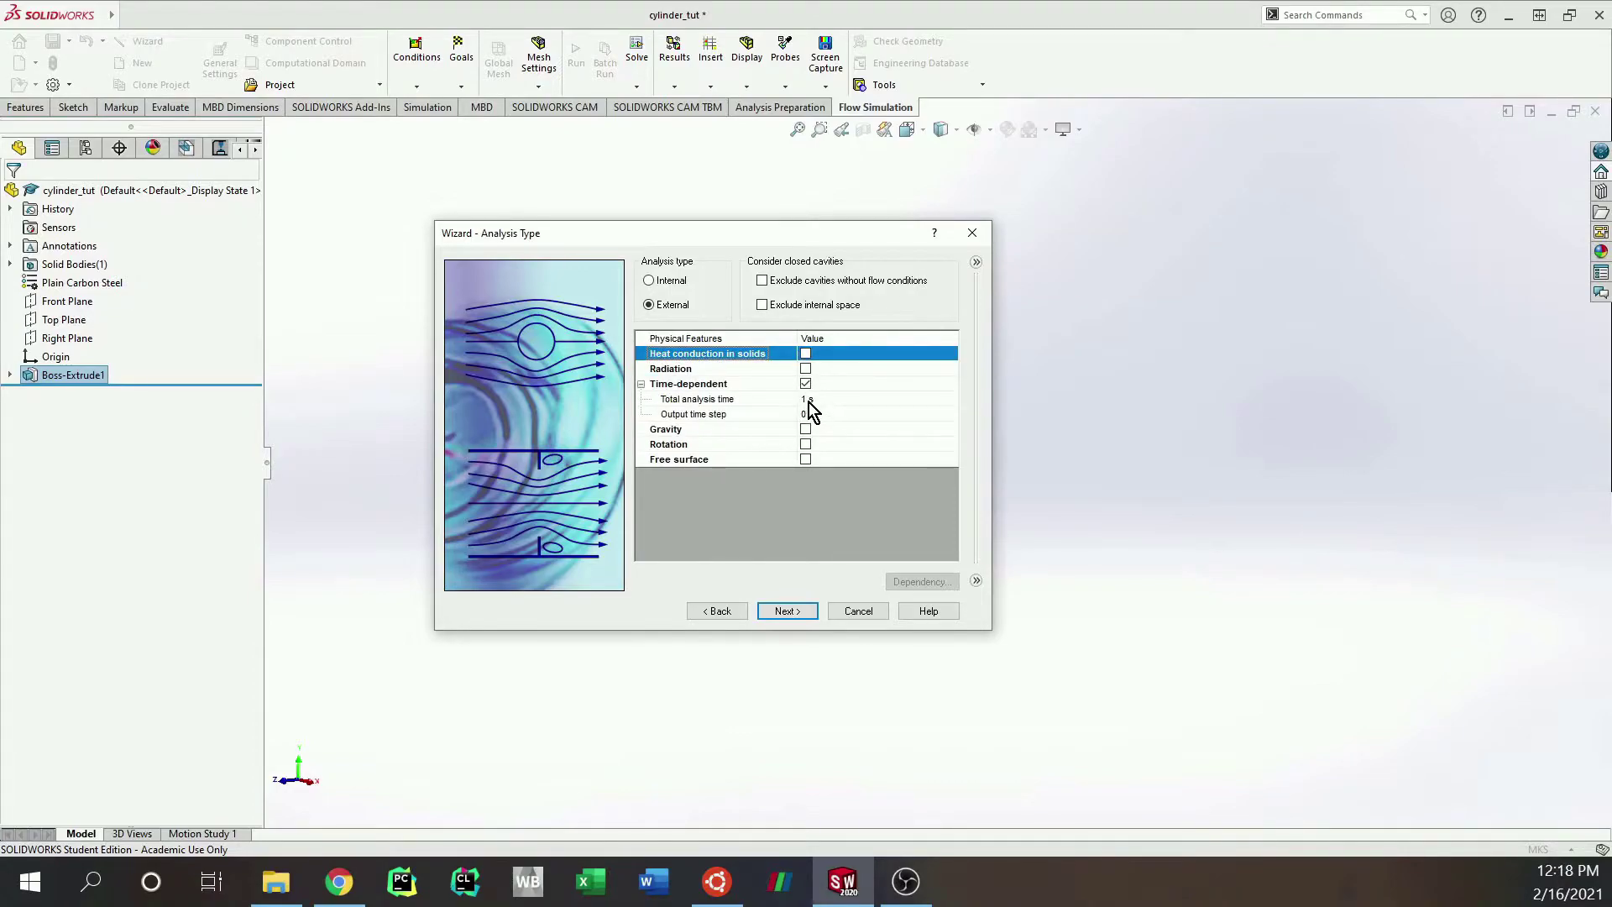
{"action": "left_click", "coordinate": [806, 400]}
{"action": "type", "text": "0.5"}
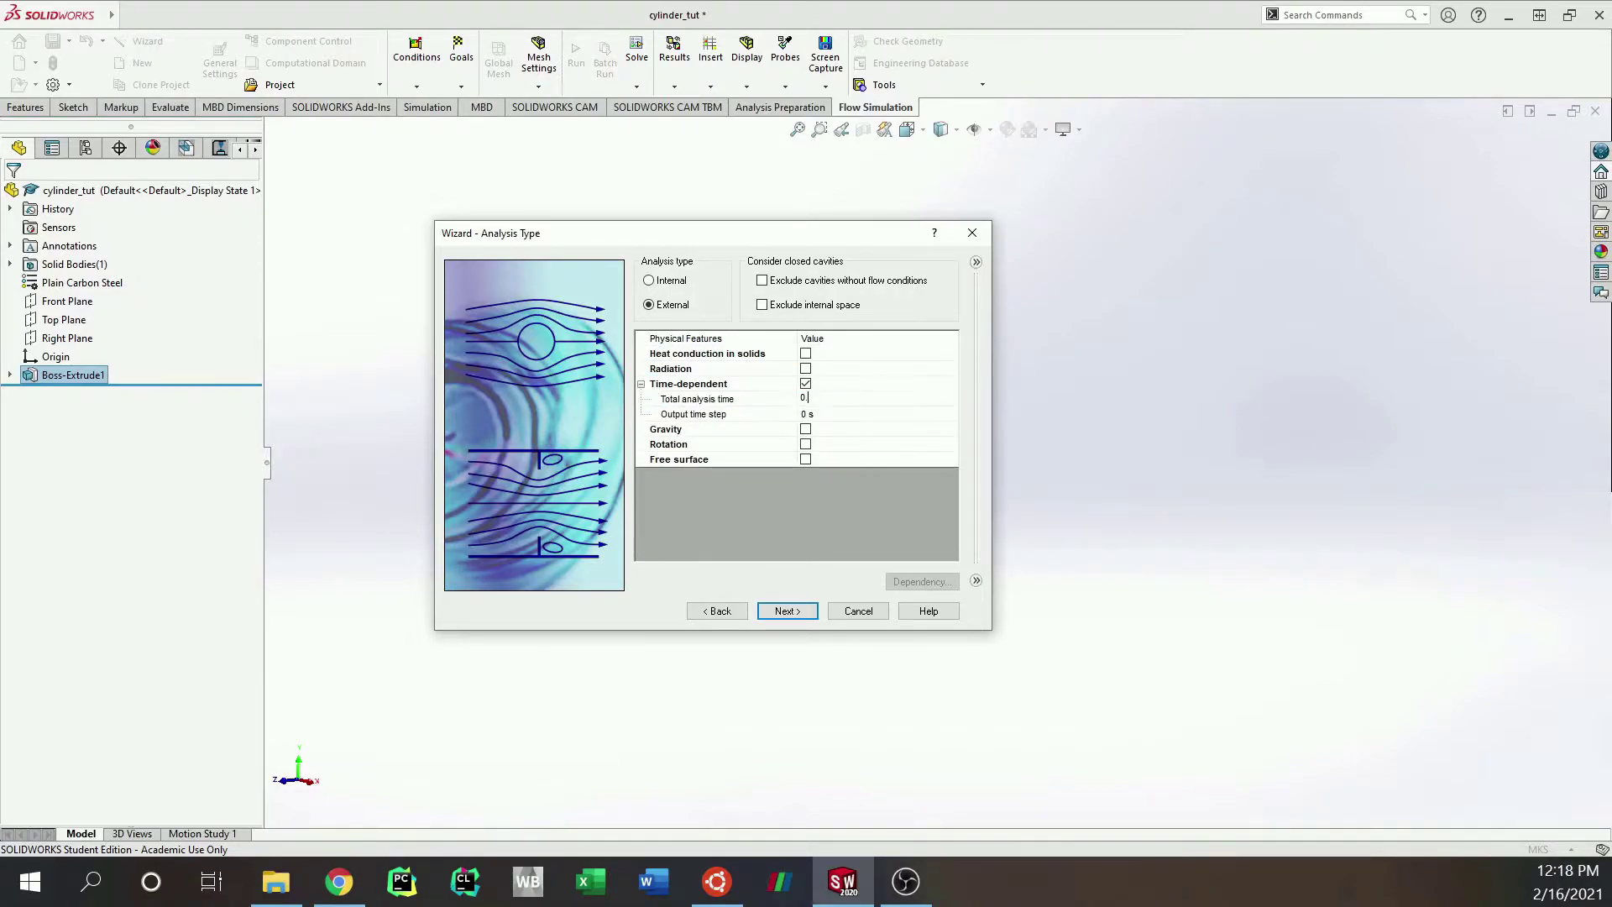
{"action": "left_click", "coordinate": [829, 414]}
{"action": "type", "text": "0.001"}
{"action": "key", "text": "Return"}
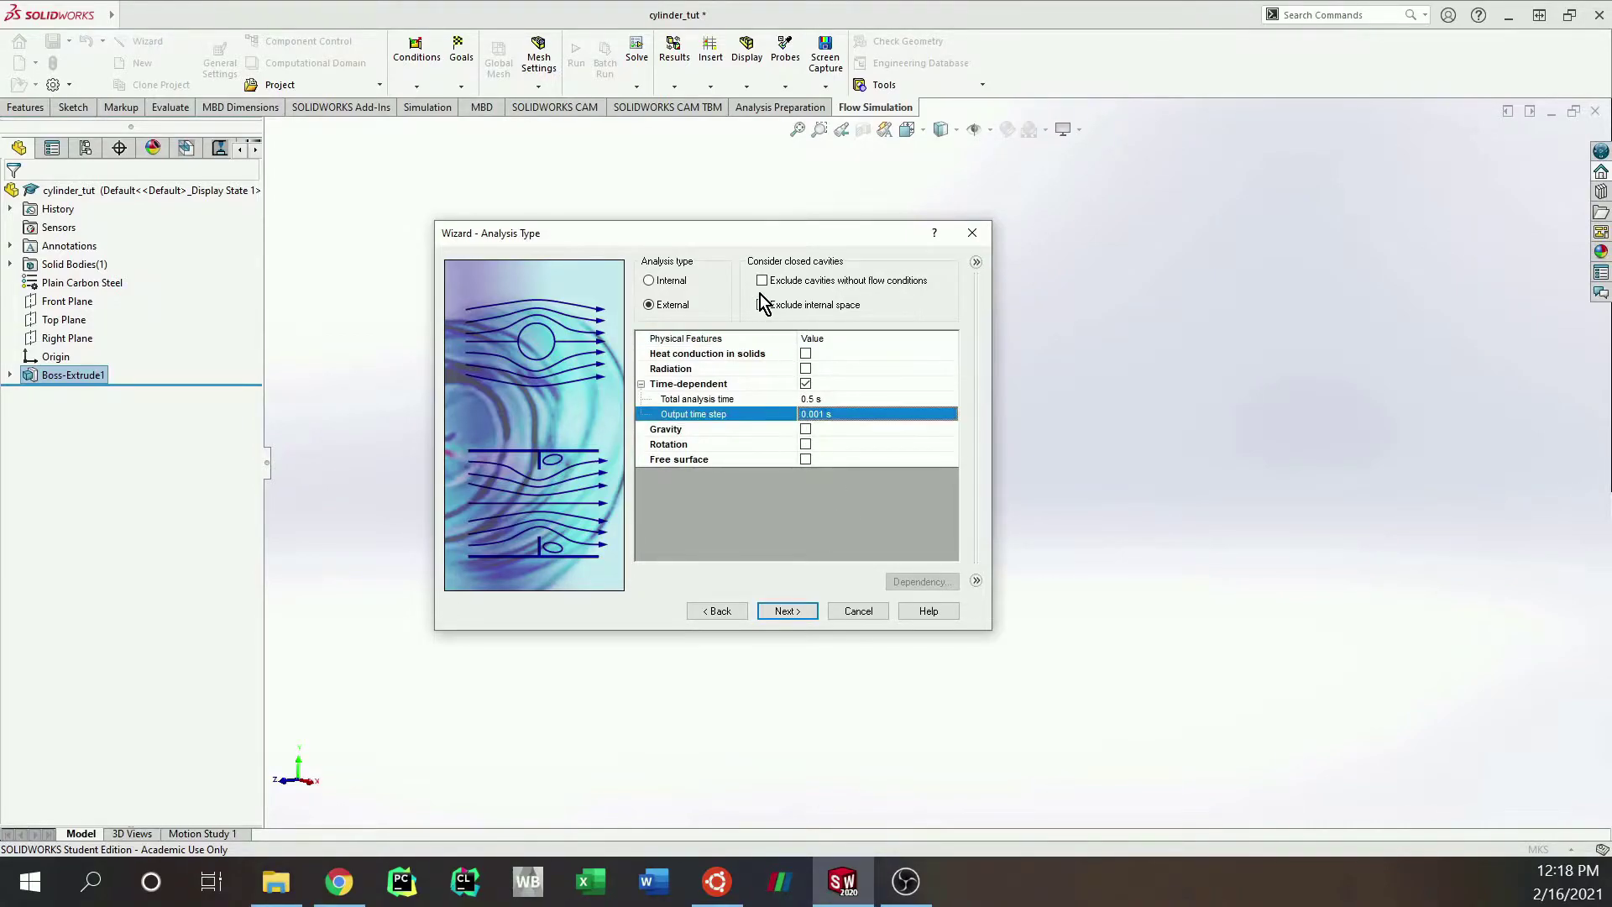
{"action": "left_click", "coordinate": [763, 305]}
{"action": "left_click", "coordinate": [762, 281]}
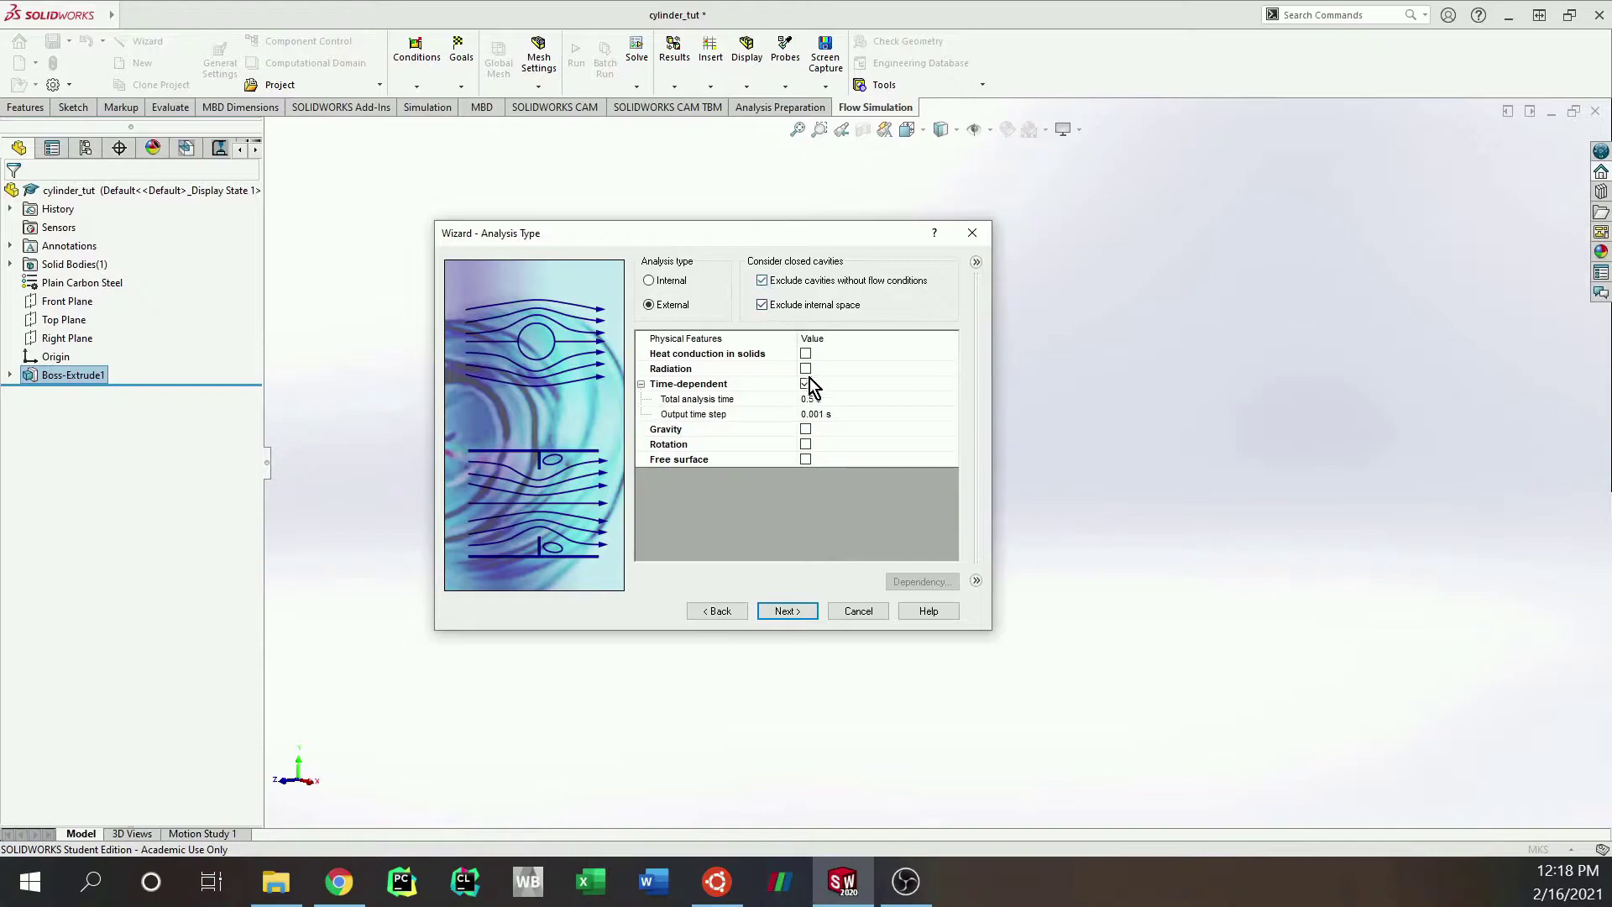
Step: Add Air from Gases as the project fluid and keep default wall conditions
{"action": "left_click", "coordinate": [785, 611]}
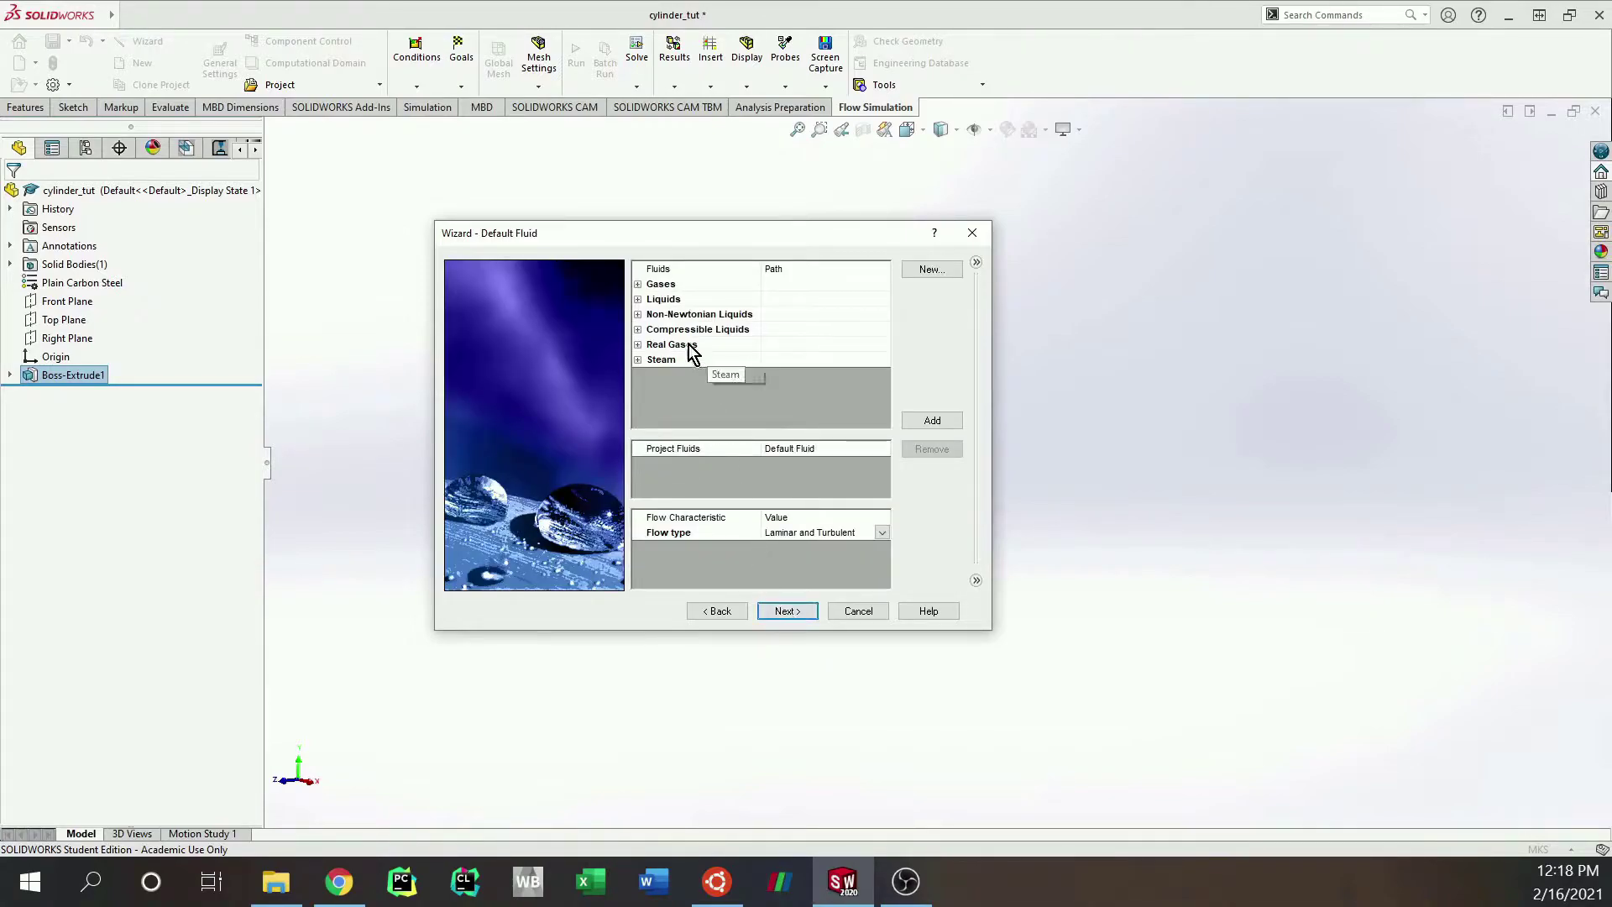
{"action": "left_click", "coordinate": [637, 285]}
{"action": "double_click", "coordinate": [691, 332]}
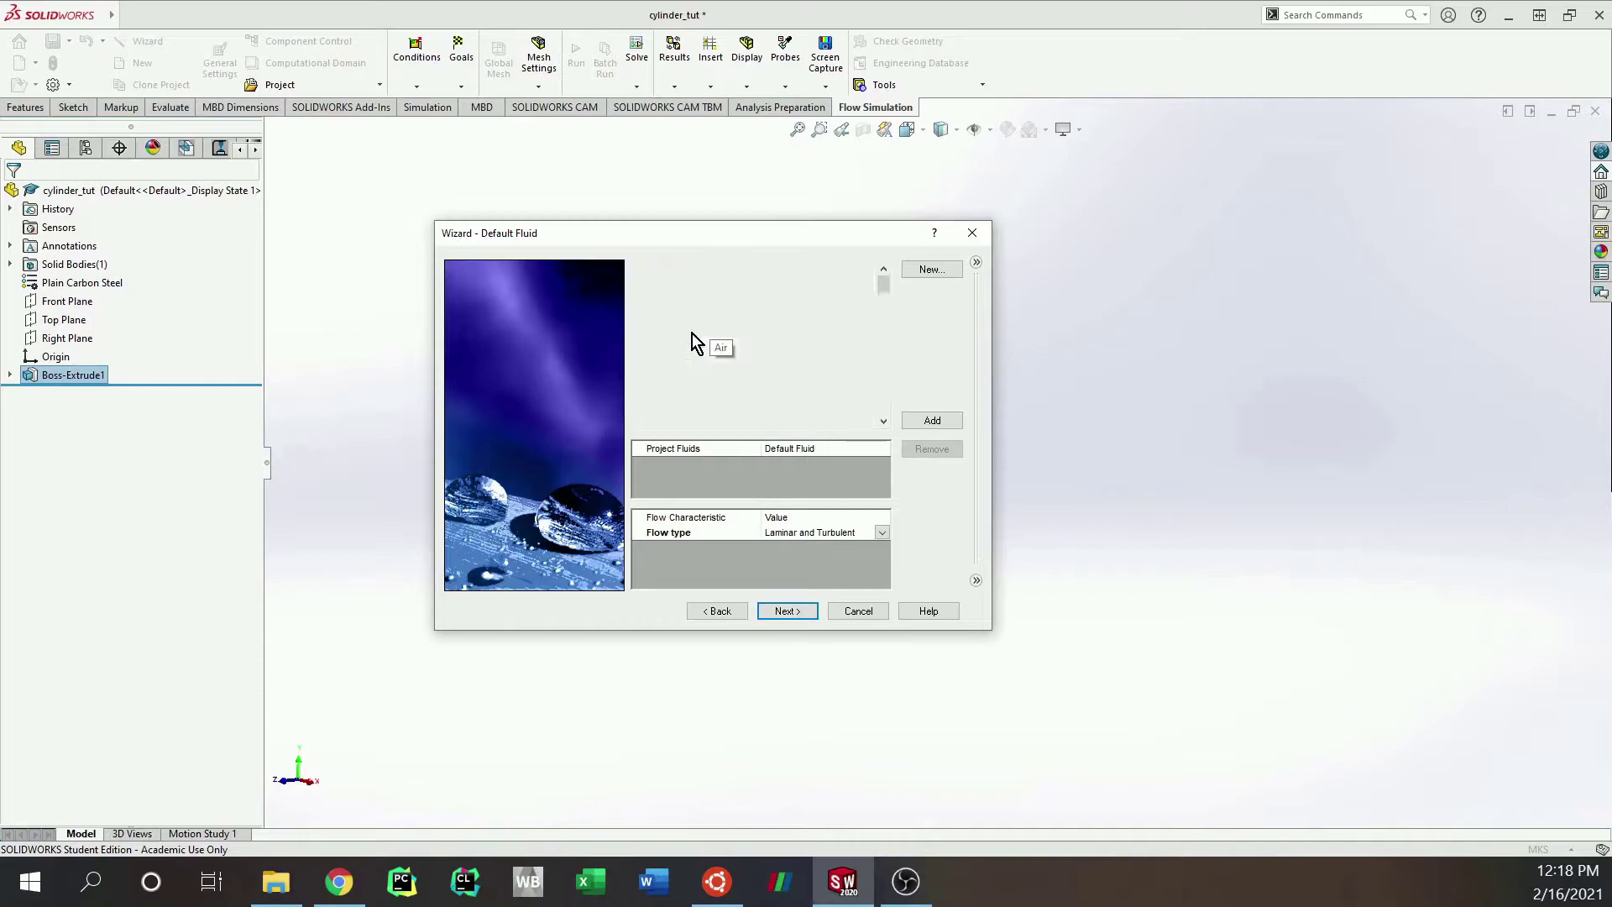
{"action": "left_click", "coordinate": [787, 617]}
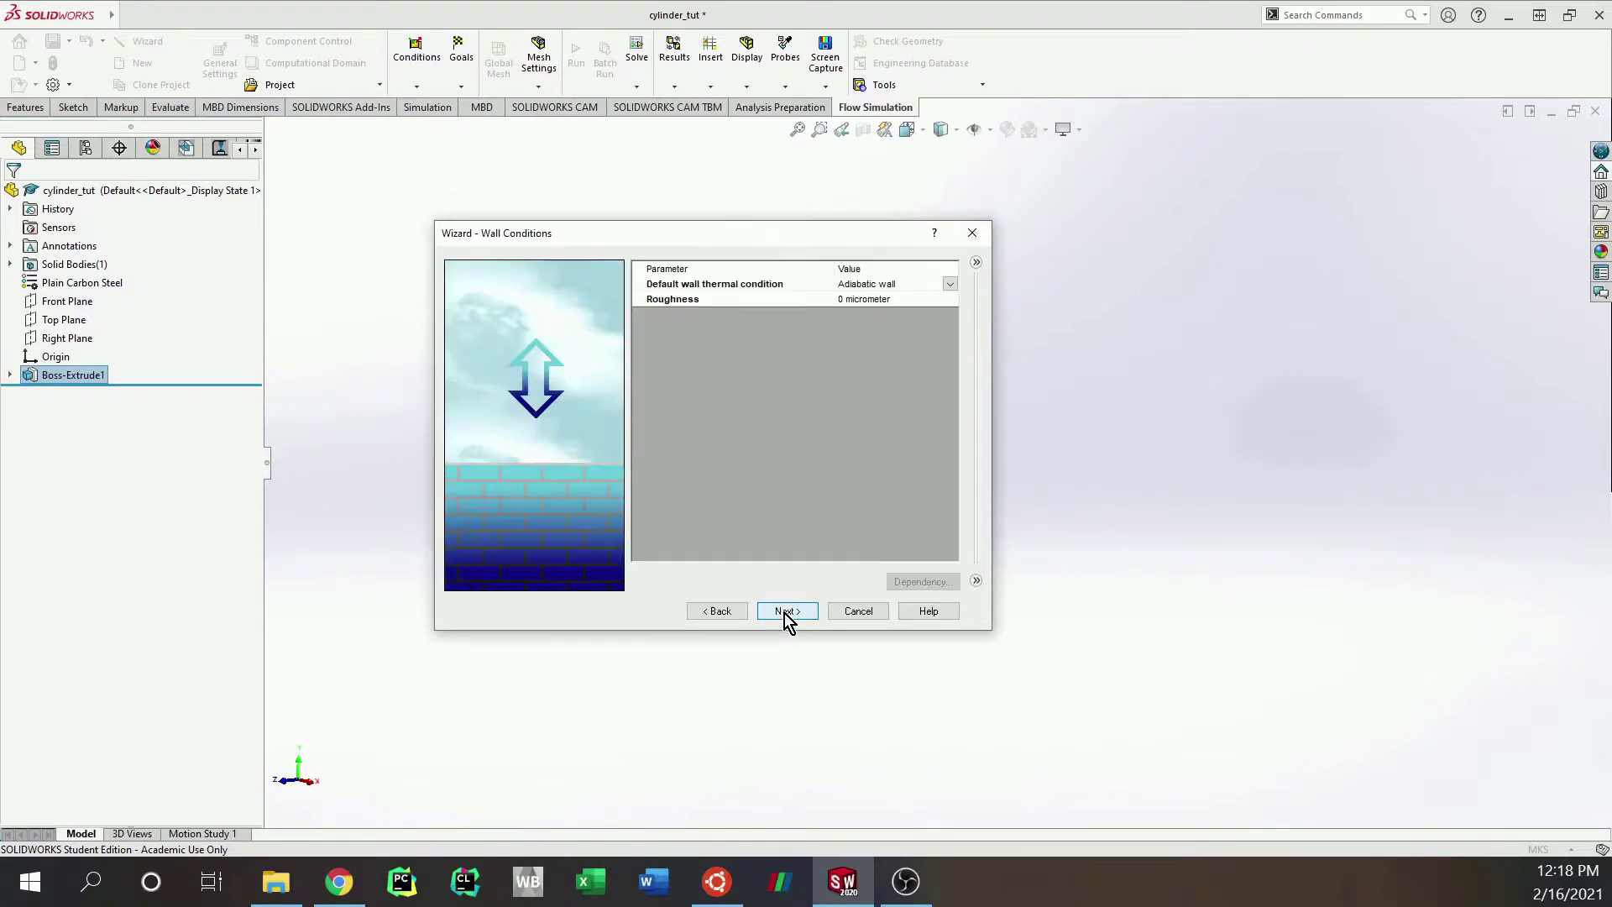
{"action": "left_click", "coordinate": [795, 612]}
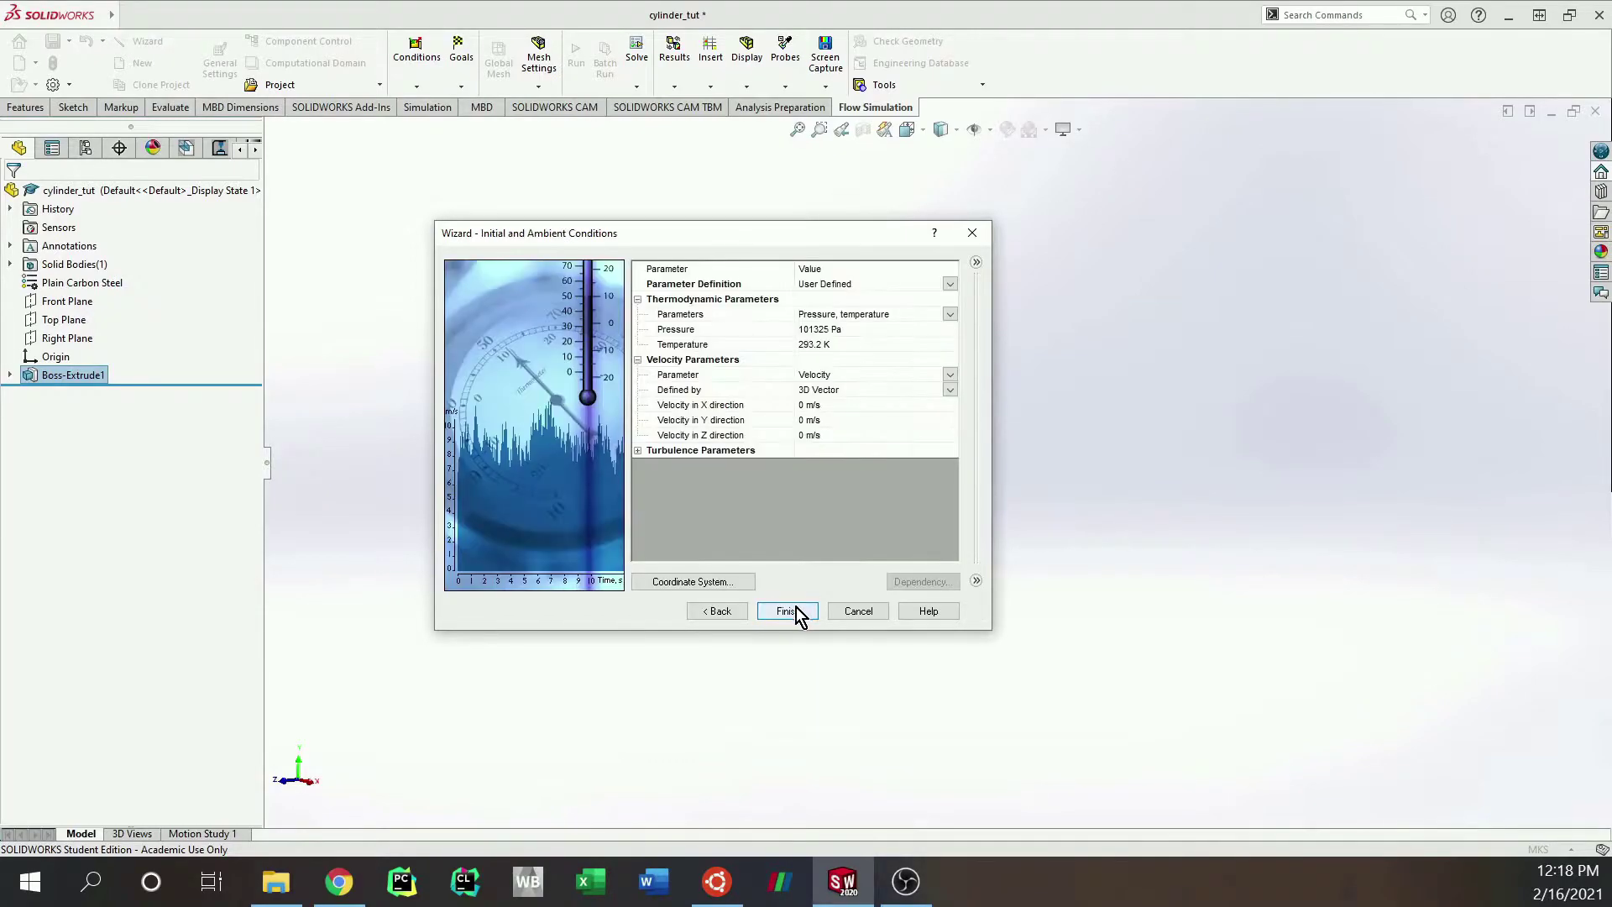
Step: Set the initial velocity in the Z direction to -20 m/s
{"action": "left_click_drag", "start_coordinate": [765, 244], "coordinate": [1282, 329]}
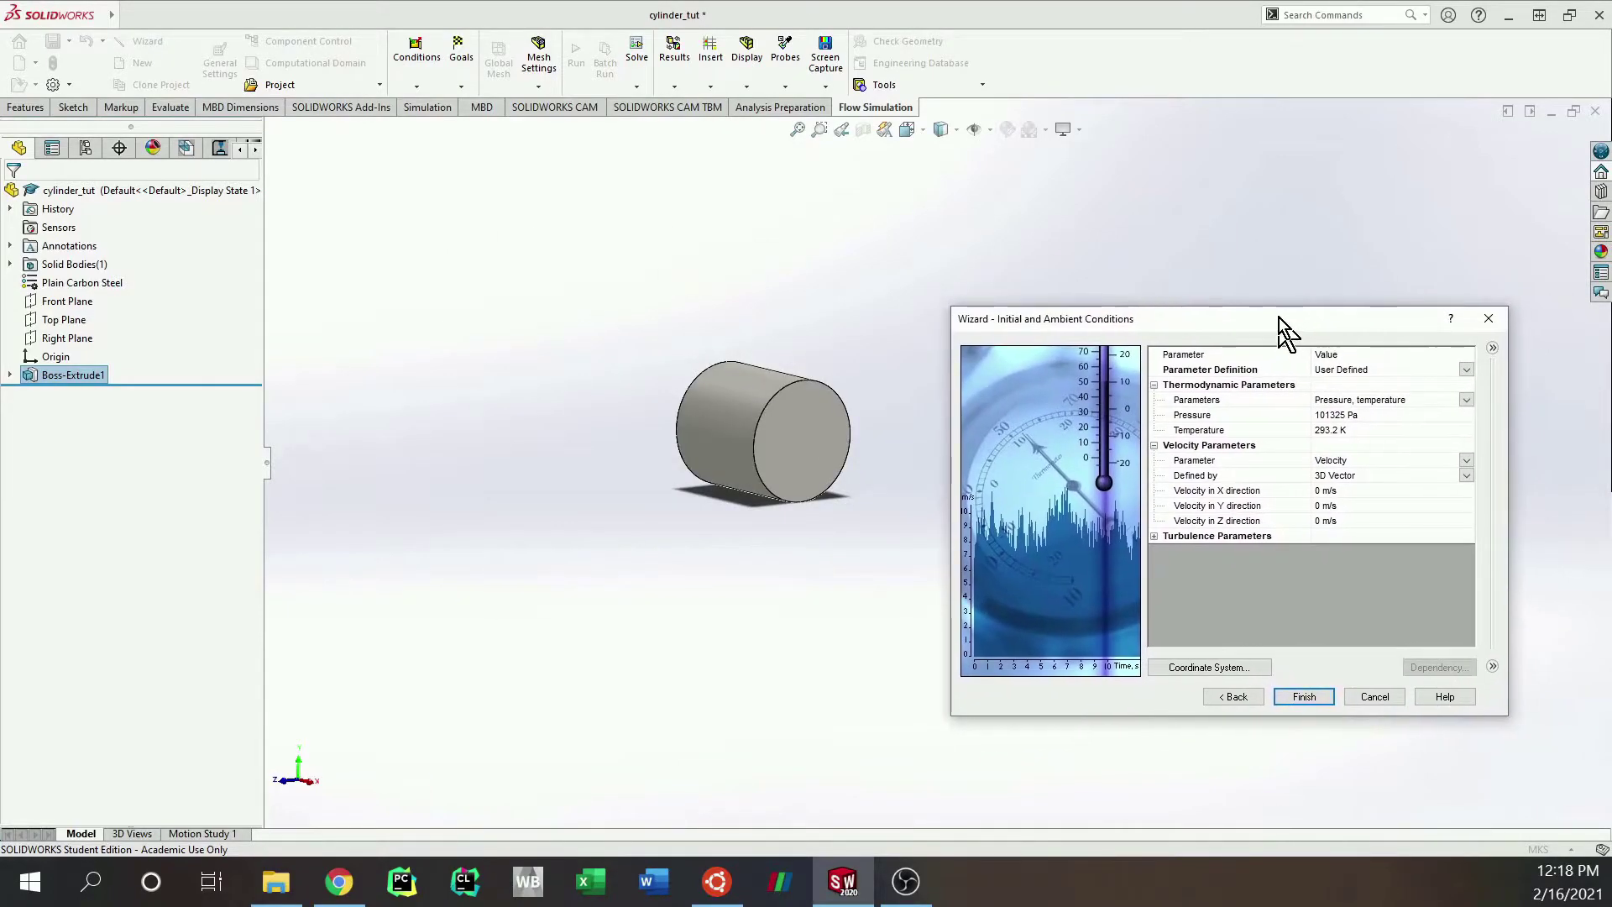
{"action": "left_click", "coordinate": [1322, 521]}
{"action": "type", "text": "-15"}
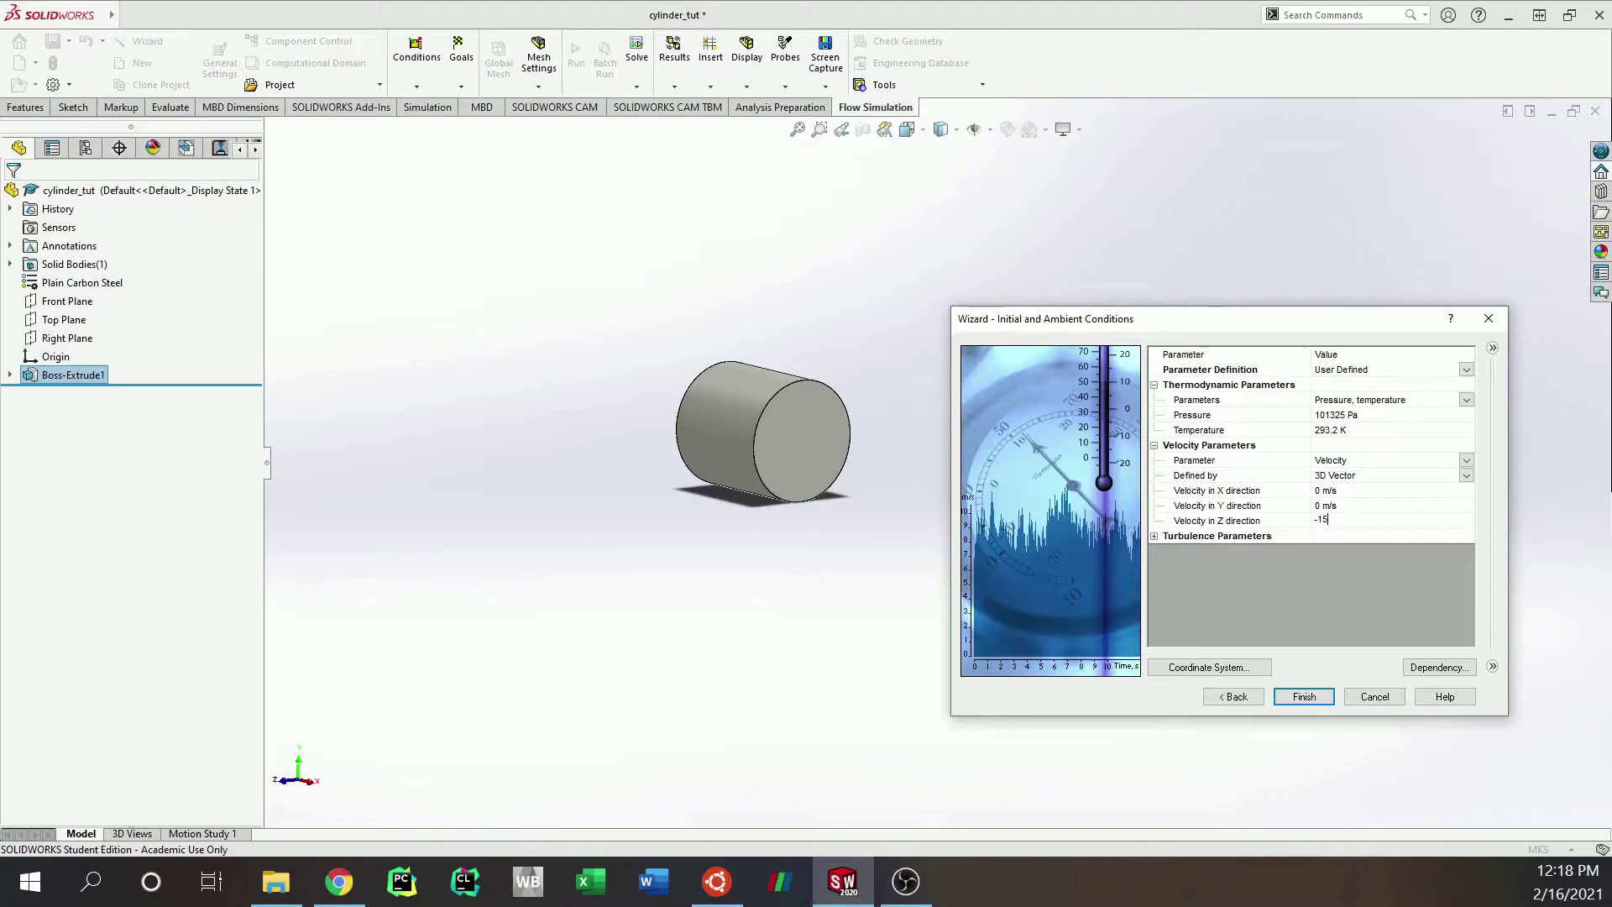
{"action": "key", "text": "Return"}
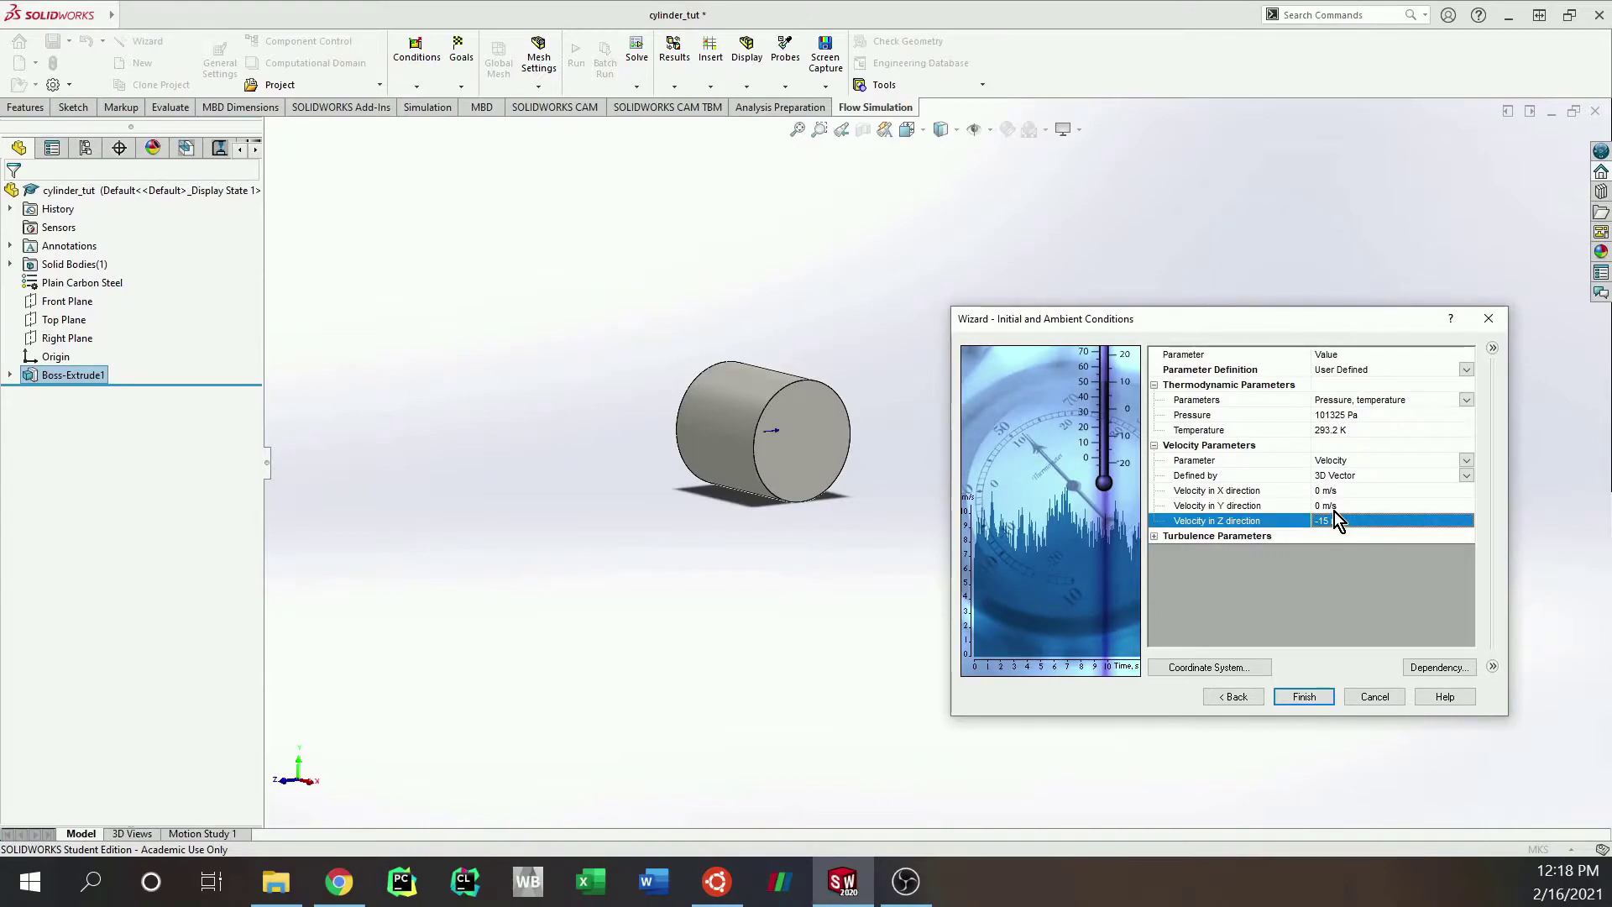
{"action": "left_click", "coordinate": [1333, 519]}
{"action": "type", "text": "-20"}
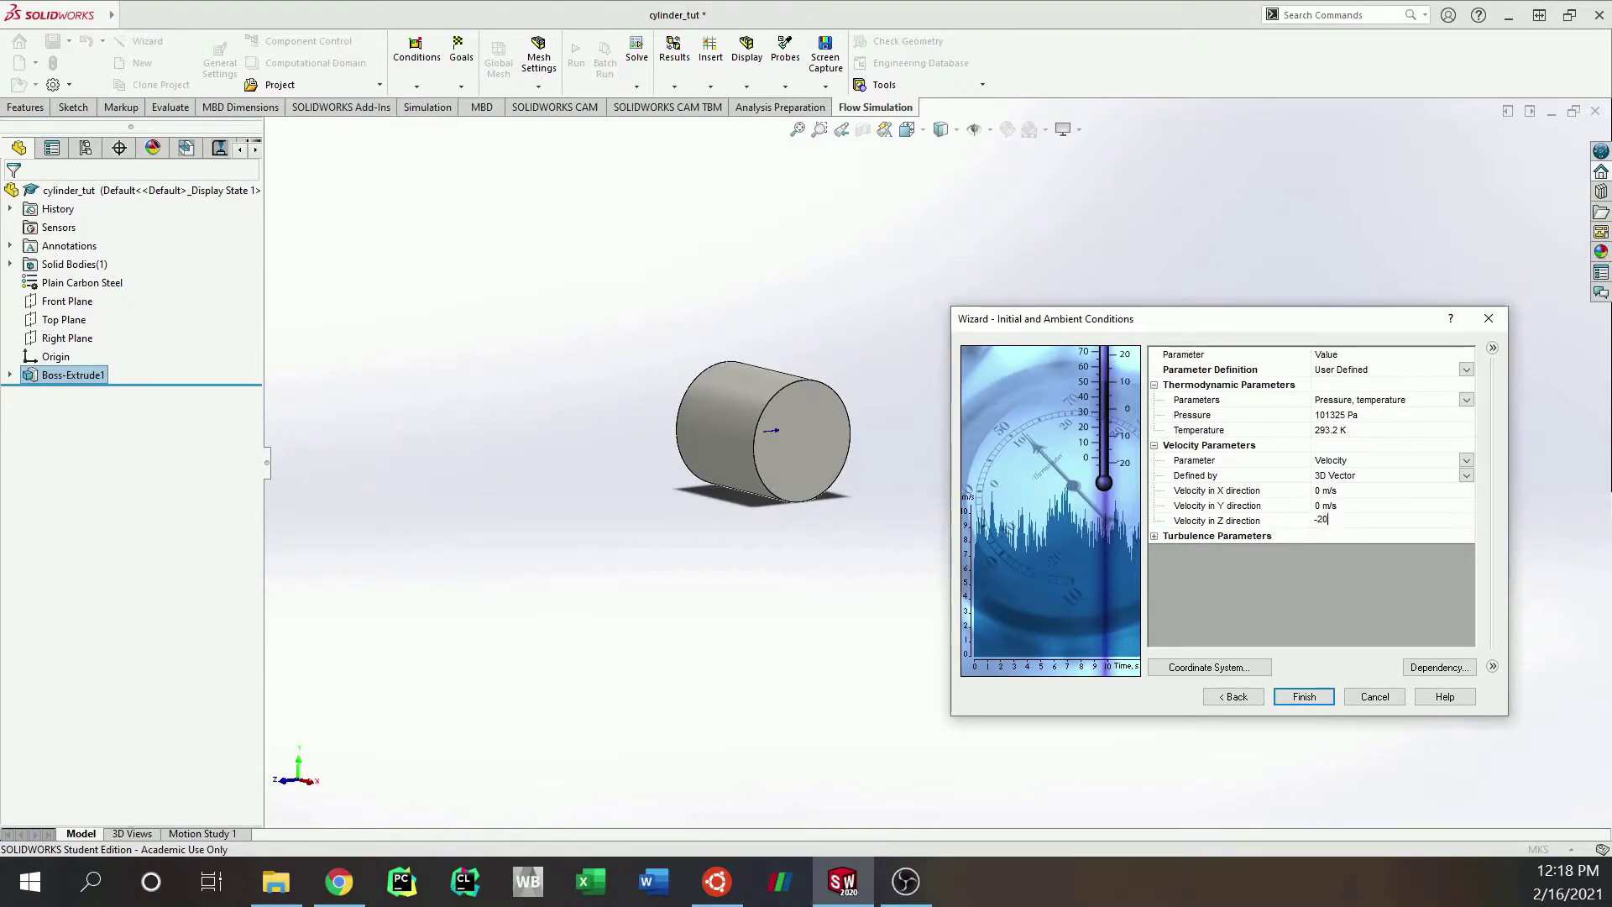
{"action": "key", "text": "Return"}
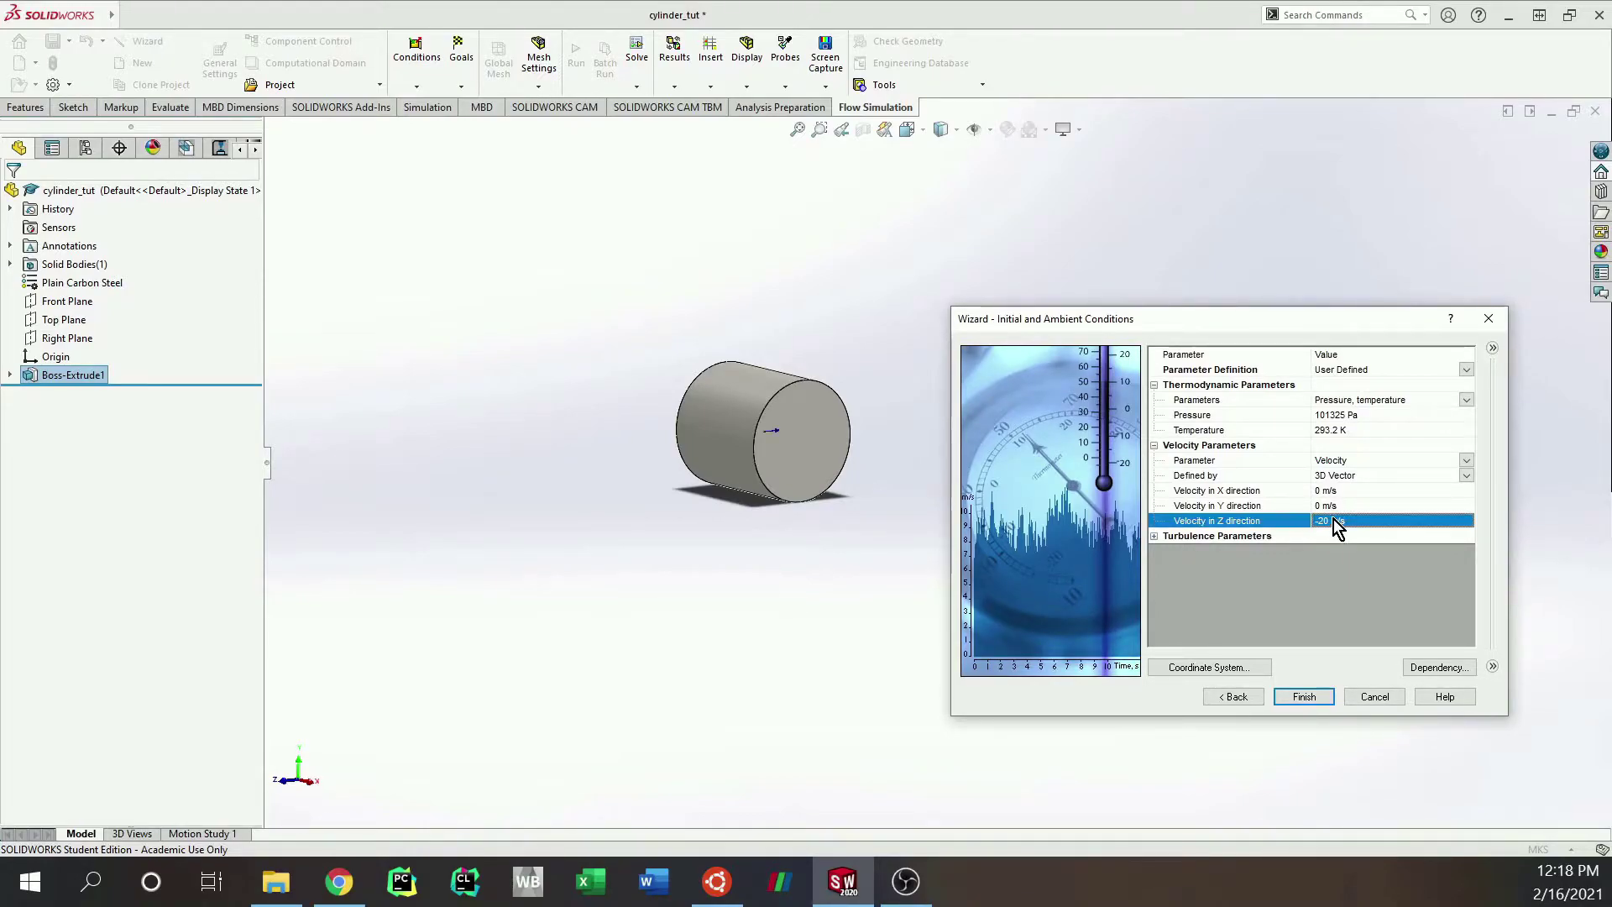
Step: Finish the wizard and view the cylinder in isometric view
{"action": "left_click", "coordinate": [1310, 696]}
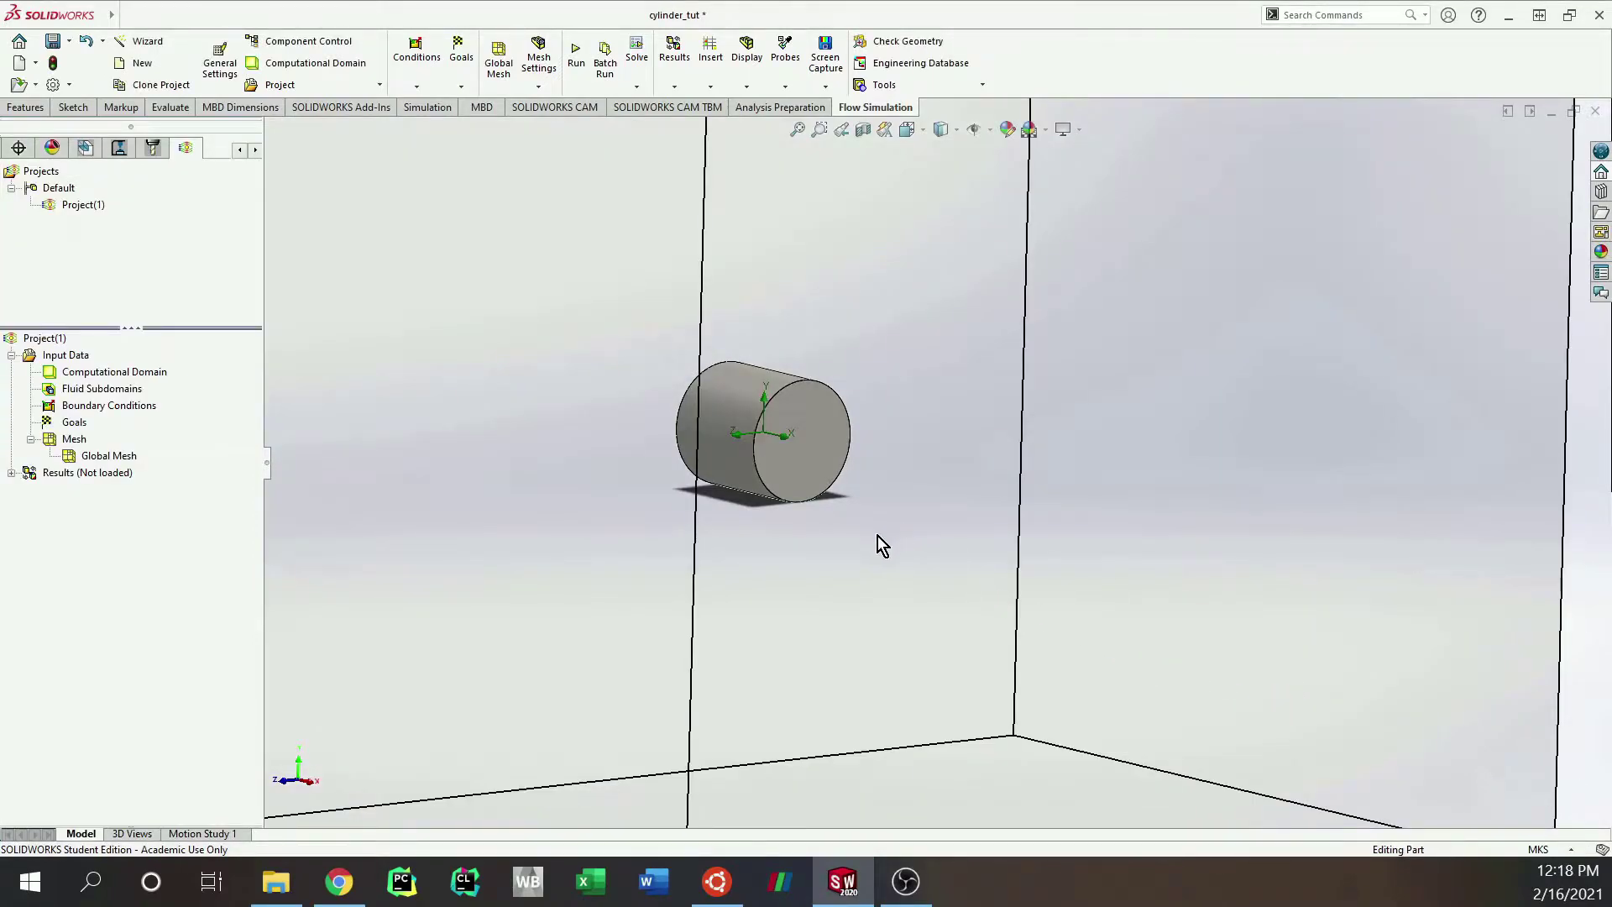
{"action": "scroll", "coordinate": [873, 544], "scroll_direction": "up", "scroll_amount": 3}
{"action": "scroll", "coordinate": [873, 536], "scroll_direction": "down", "scroll_amount": 3}
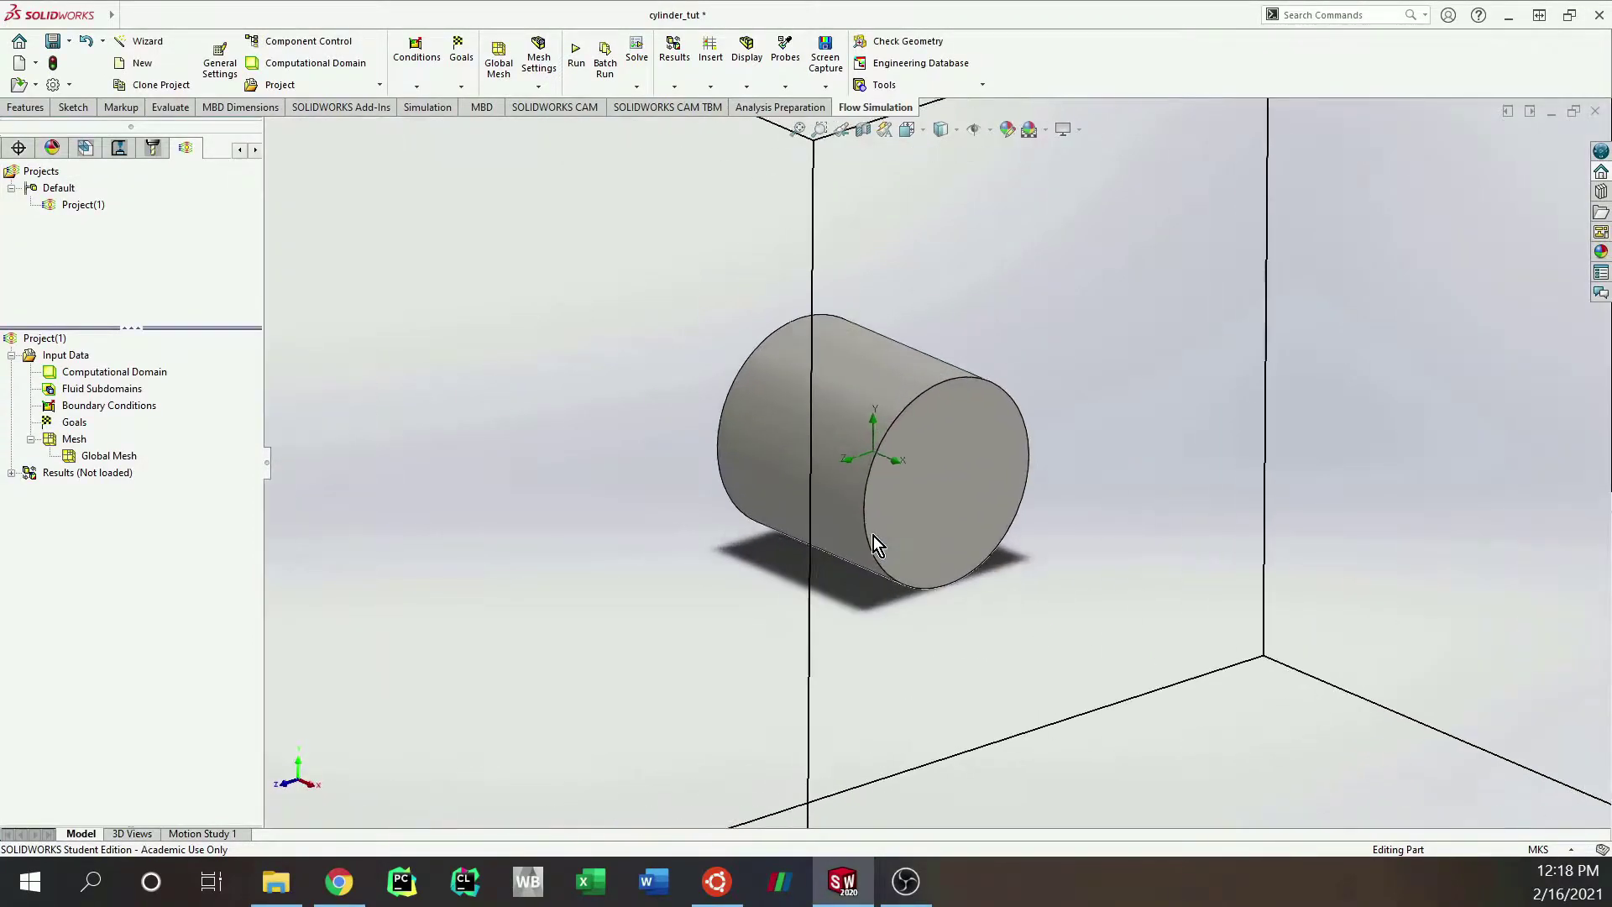
{"action": "key", "text": "ctrl+7"}
{"action": "scroll", "coordinate": [878, 527], "scroll_direction": "up", "scroll_amount": 3}
{"action": "scroll", "coordinate": [879, 533], "scroll_direction": "up", "scroll_amount": 4}
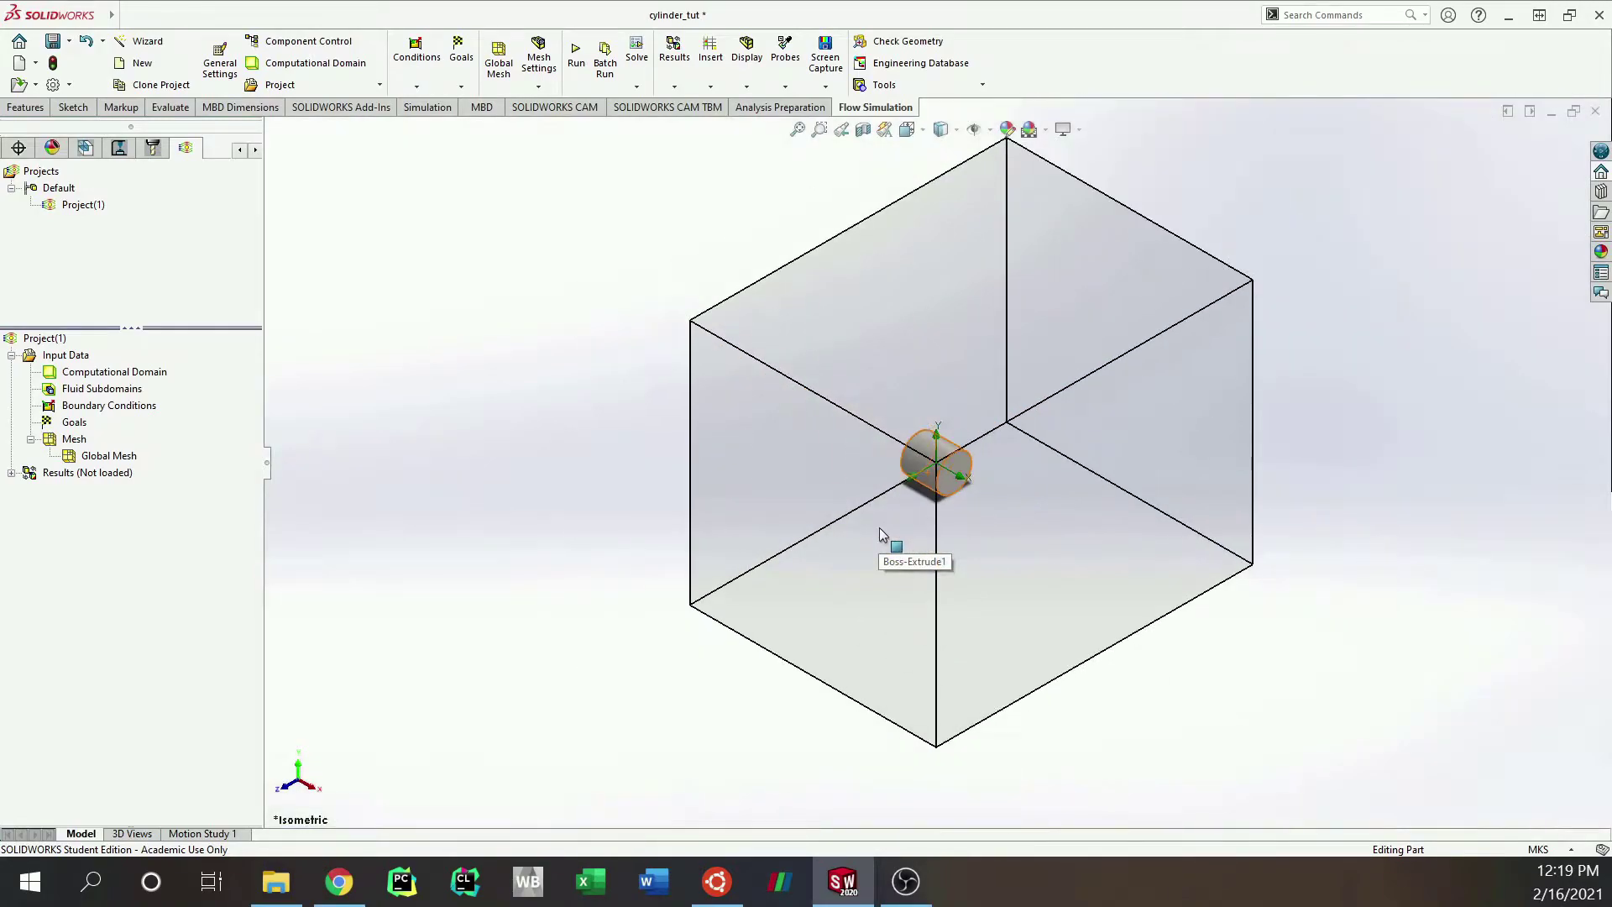
Step: Make the computational domain a 2D YZ-plane simulation with X limits of ±0.0025 m
{"action": "right_click", "coordinate": [128, 372]}
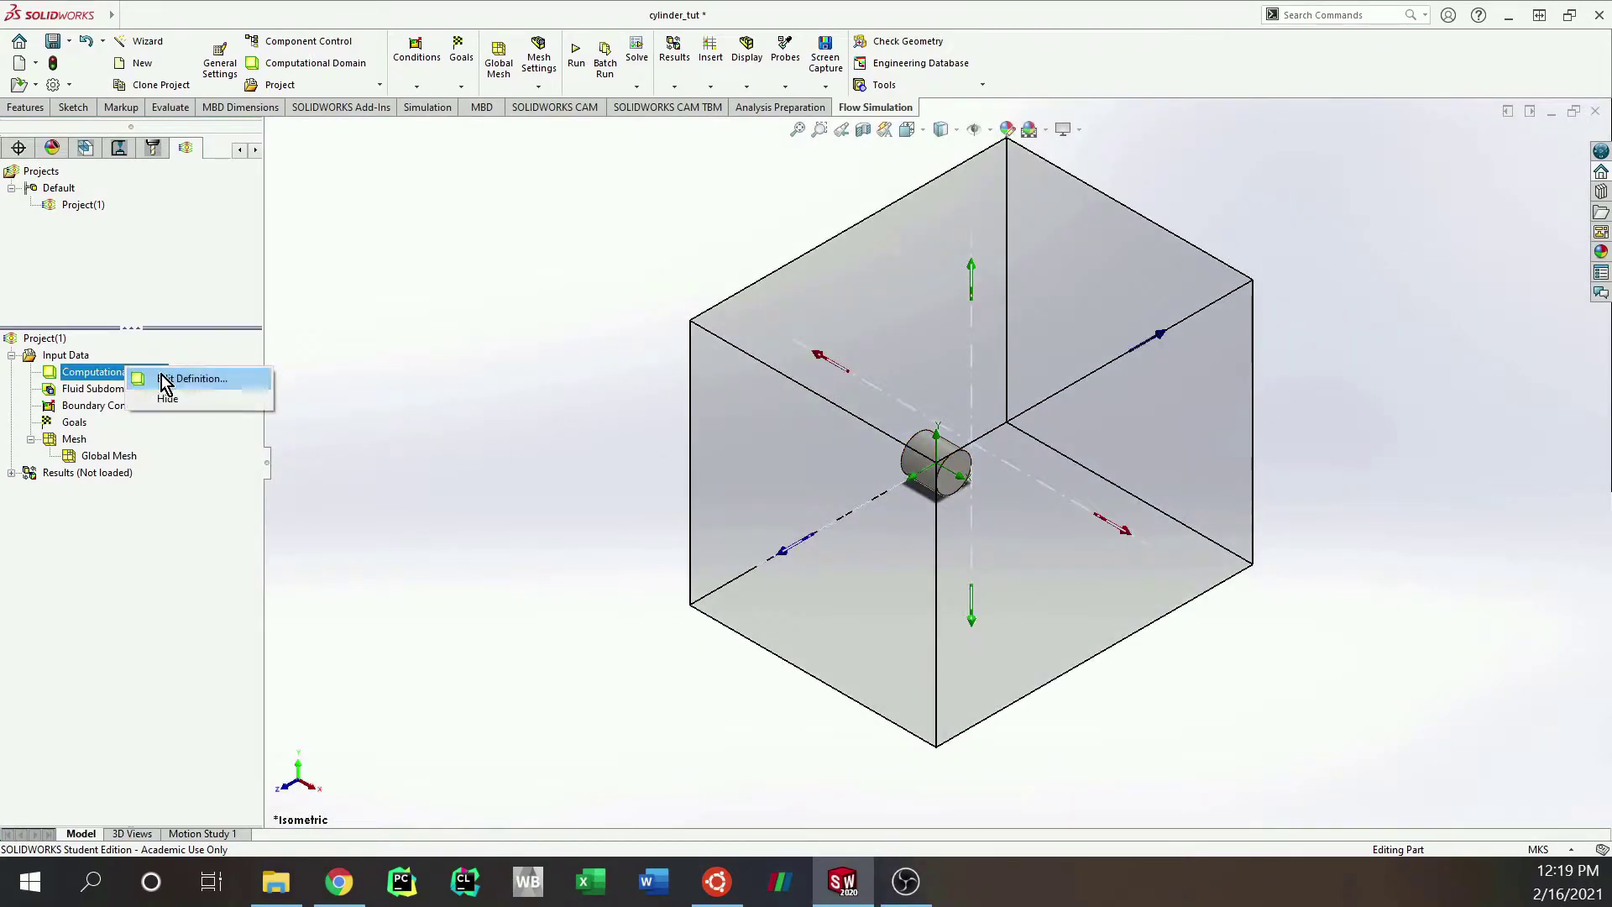
{"action": "left_click", "coordinate": [161, 376]}
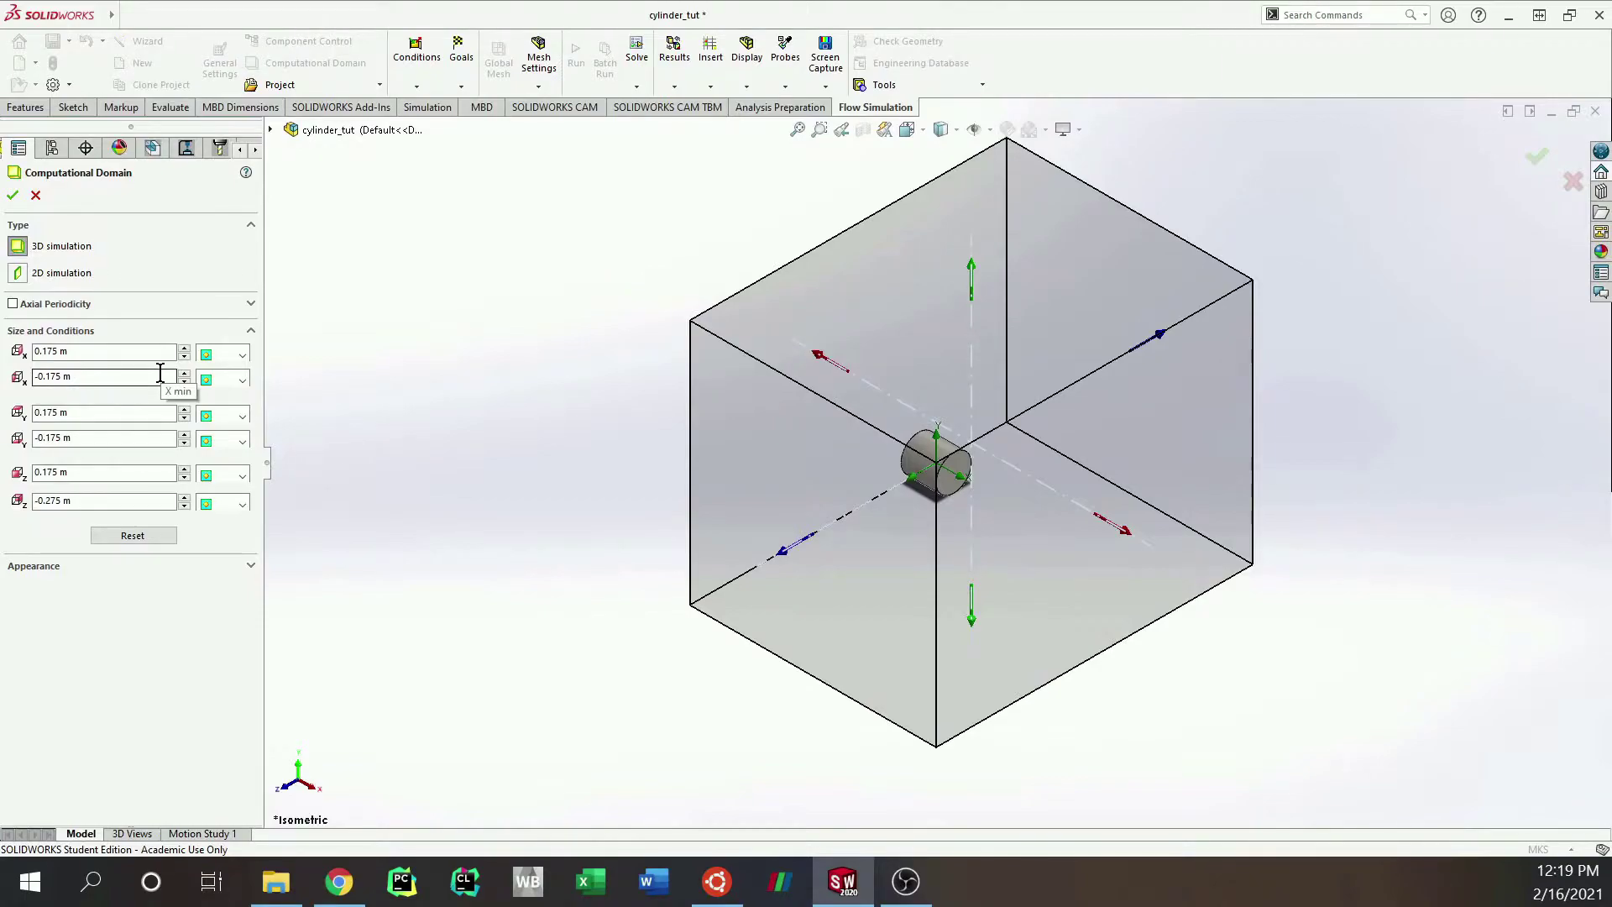
{"action": "left_click", "coordinate": [54, 275]}
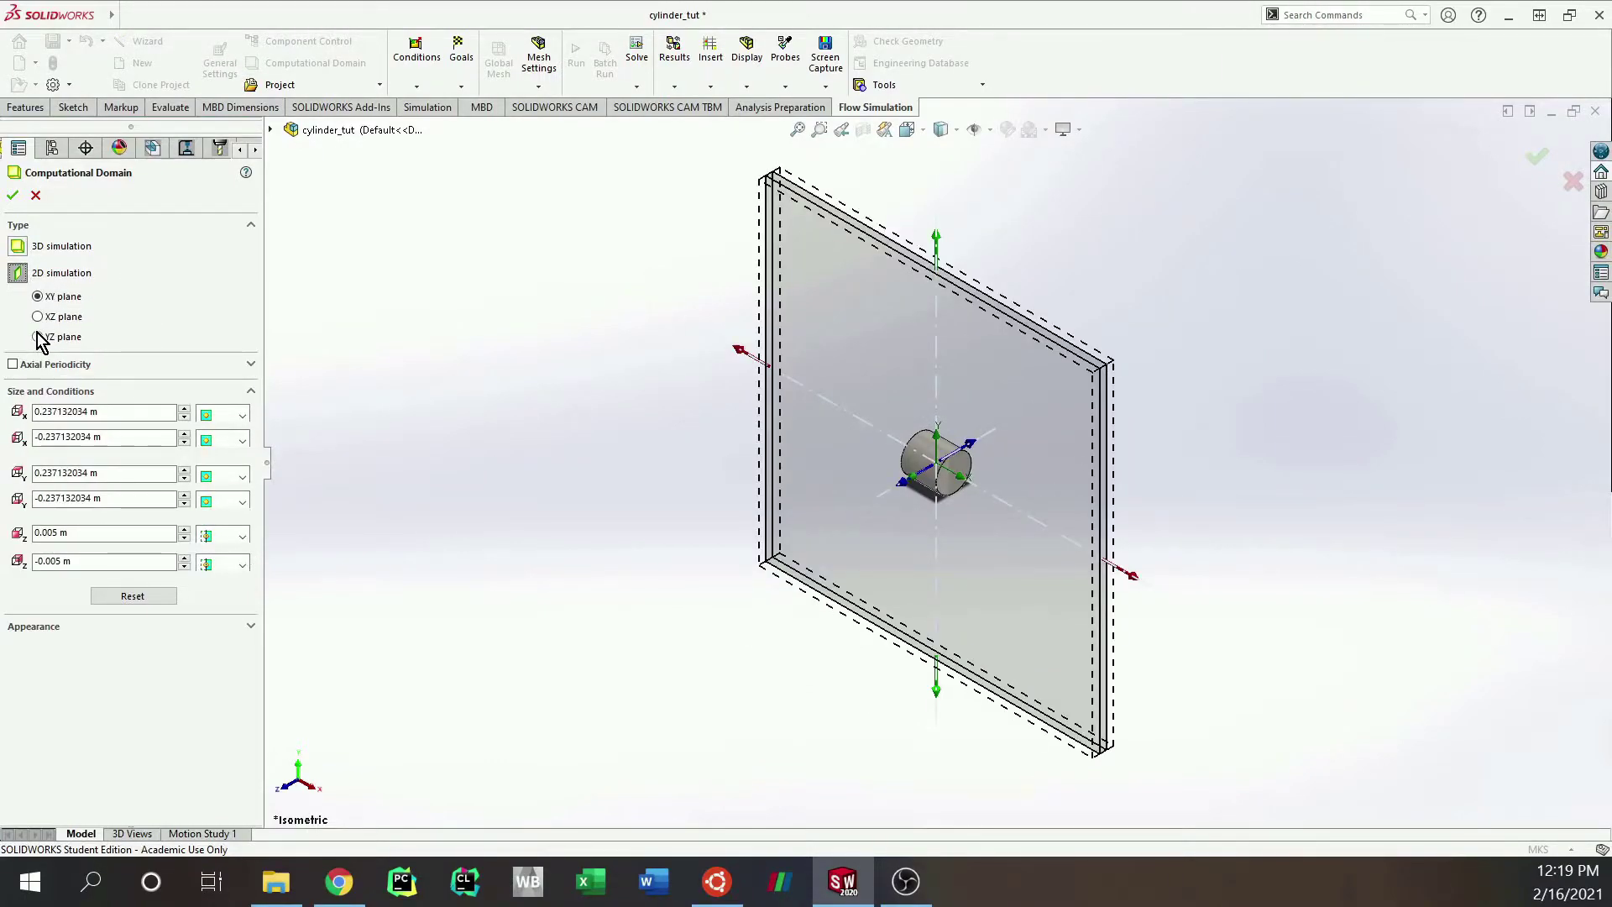
{"action": "left_click", "coordinate": [37, 336]}
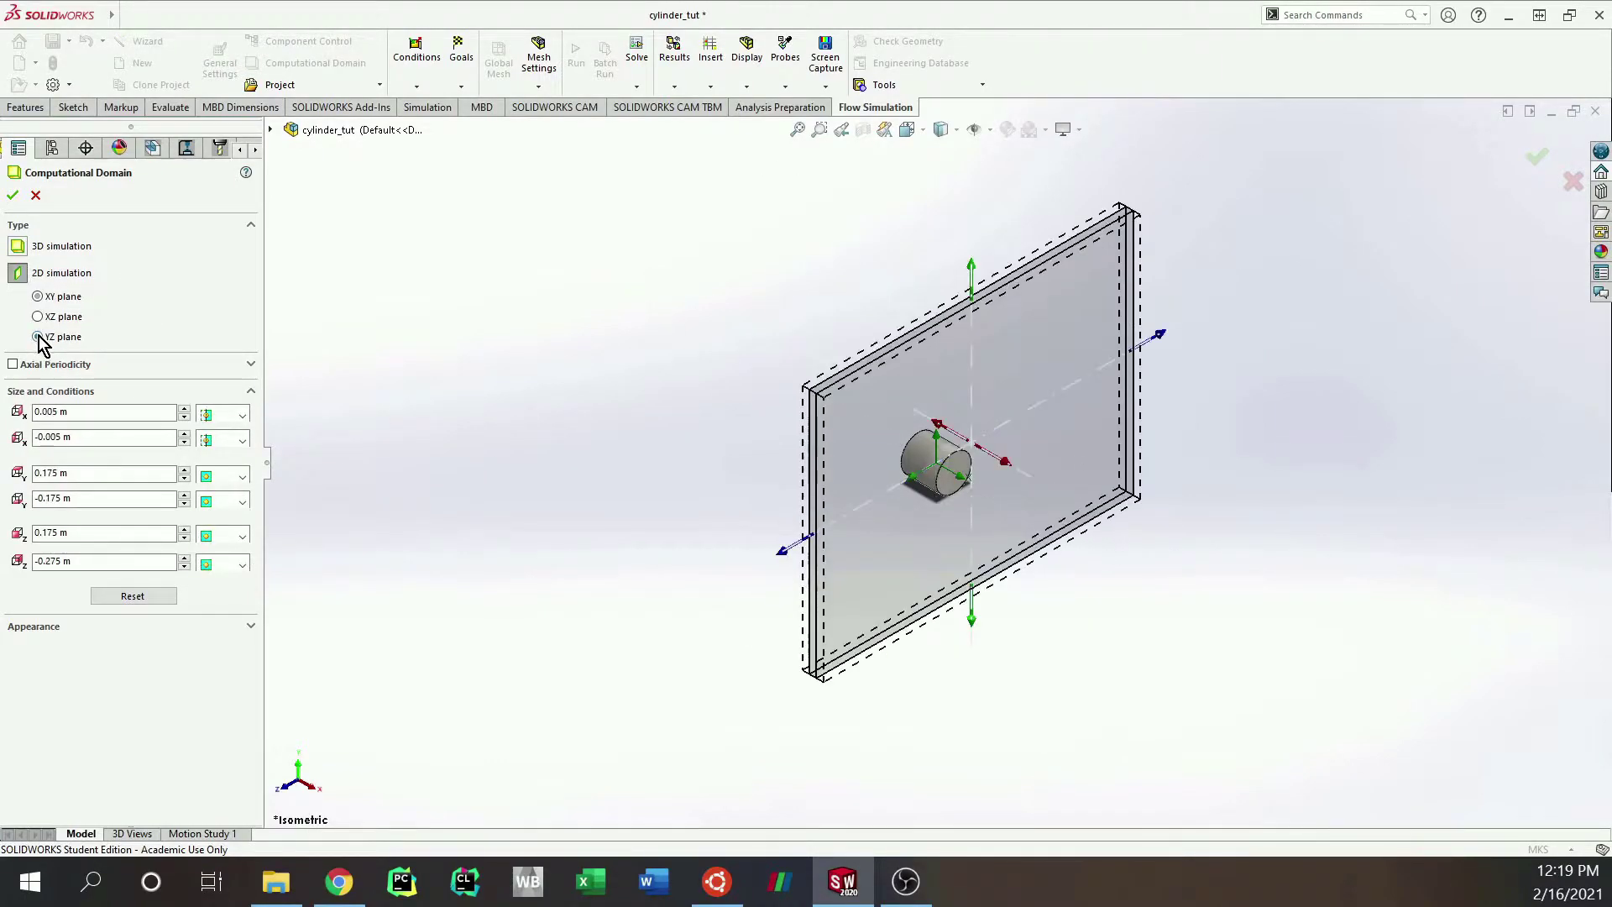
{"action": "left_click", "coordinate": [52, 413]}
{"action": "type", "text": "2"}
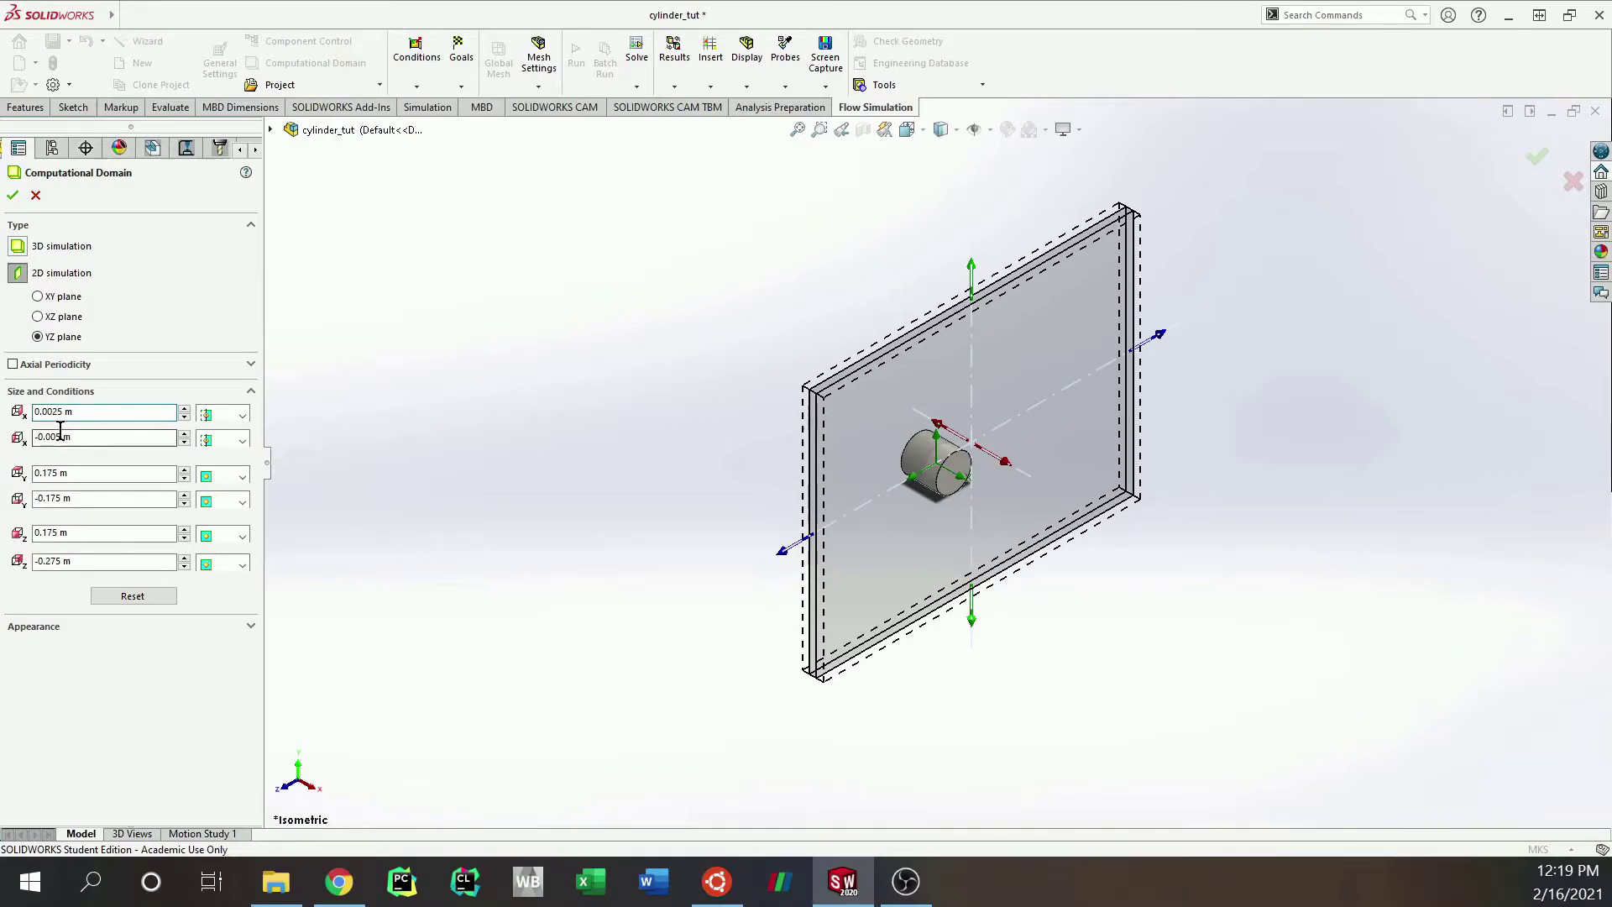
{"action": "left_click", "coordinate": [58, 438]}
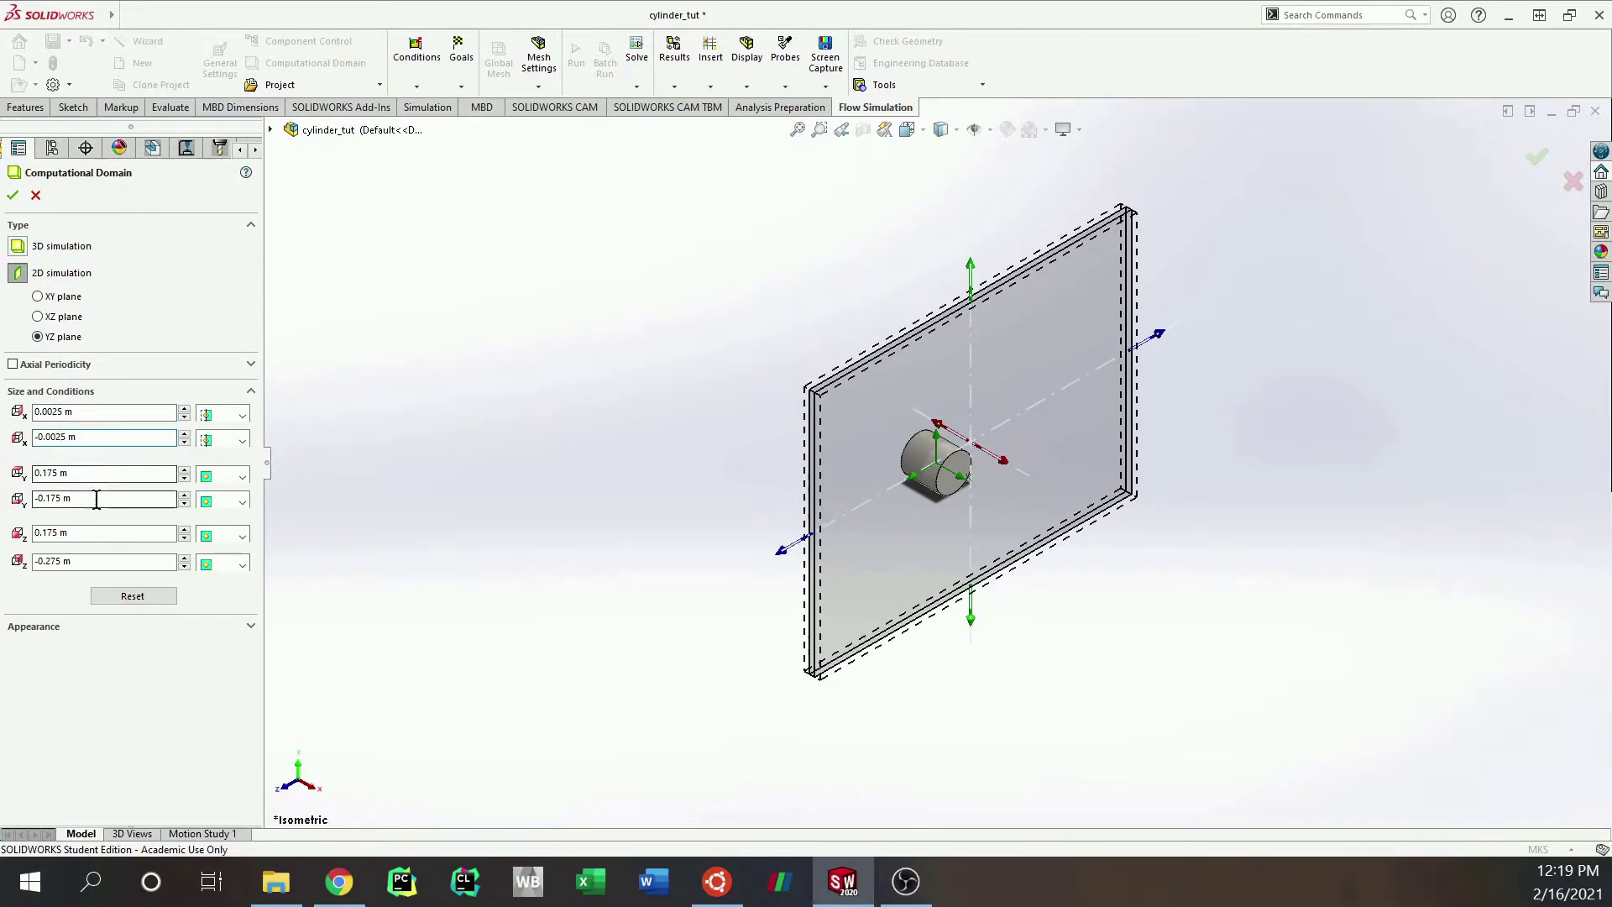
{"action": "left_click", "coordinate": [100, 535]}
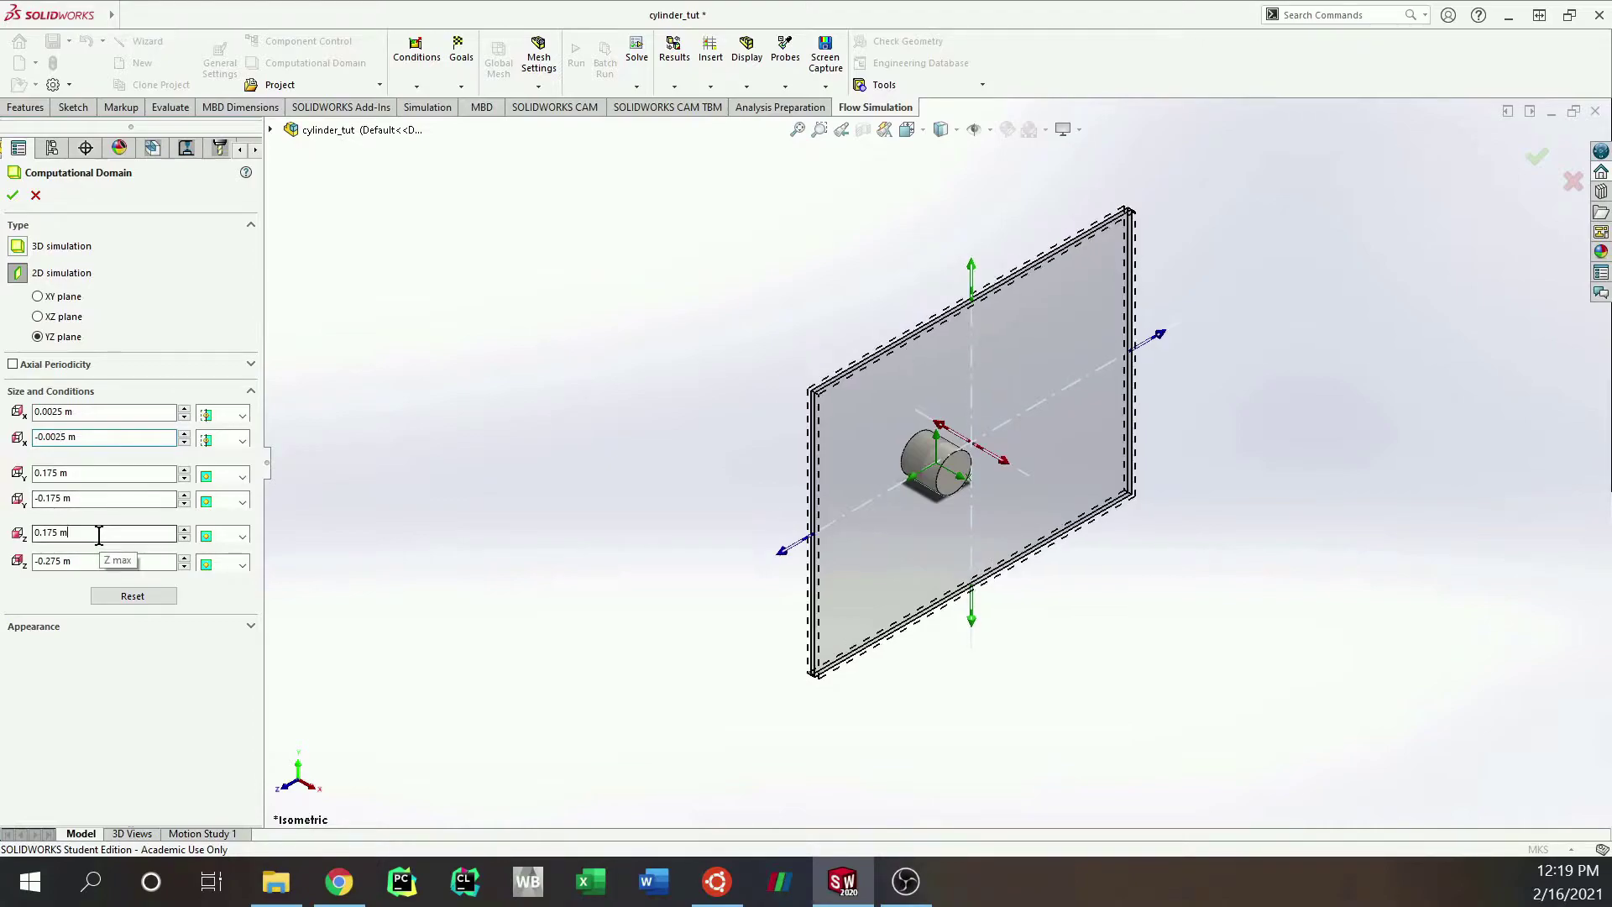
{"action": "middle_click_drag", "start_coordinate": [1047, 608], "coordinate": [989, 547]}
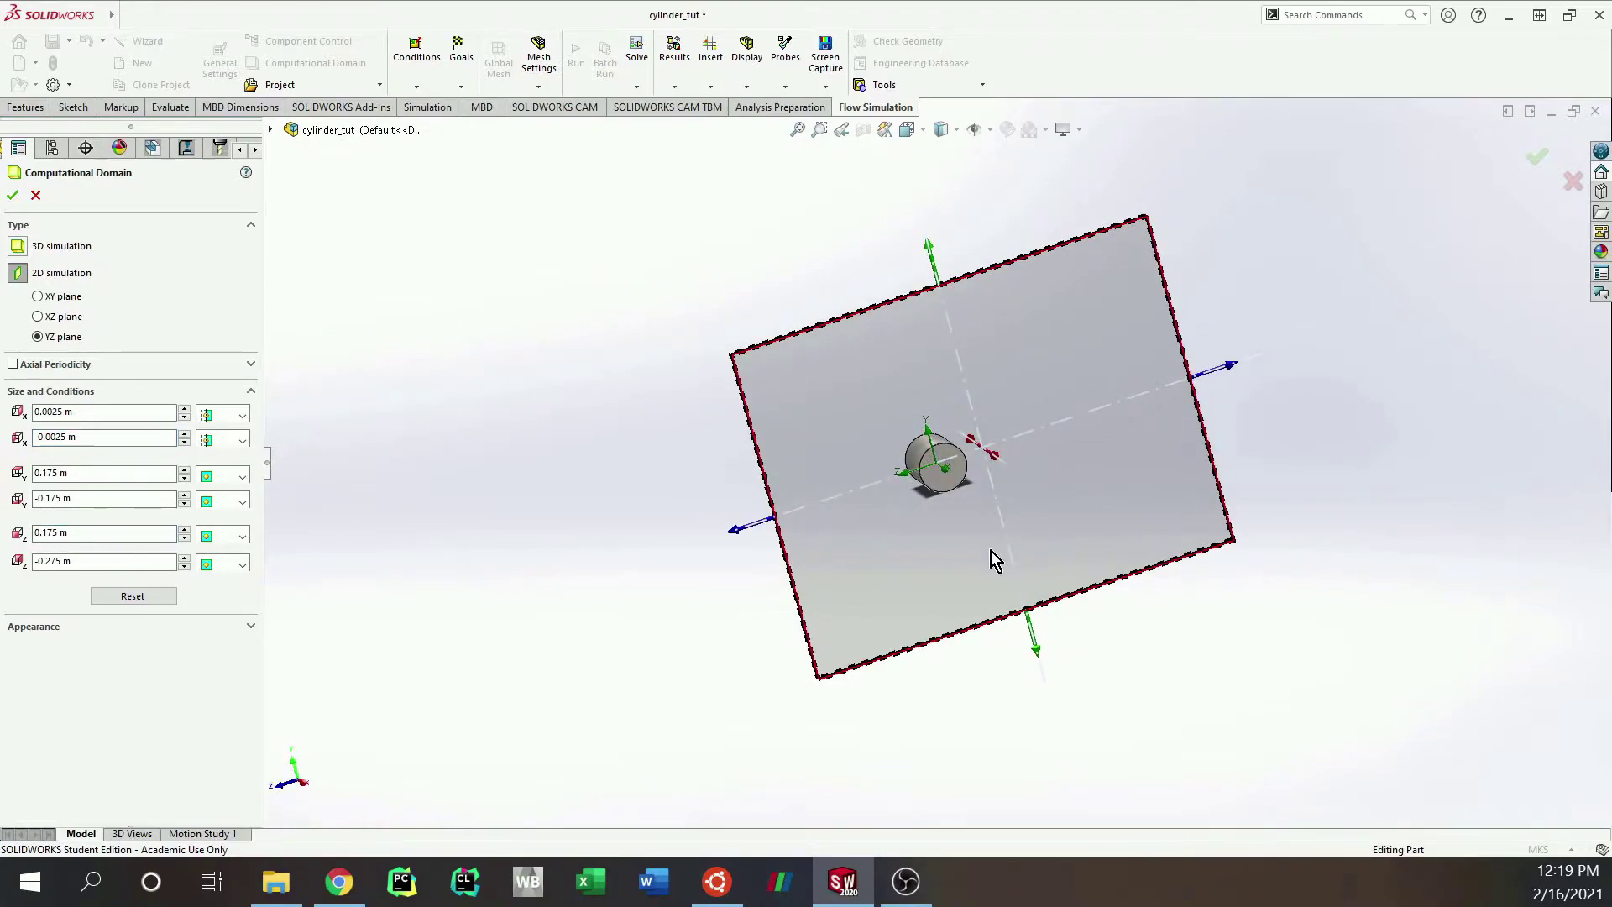
Step: In a fitted side view, set the domain's Y max to 0.15 m and Y min to -0.15 m
{"action": "key", "text": "ctrl+3"}
{"action": "key", "text": "ctrl+4"}
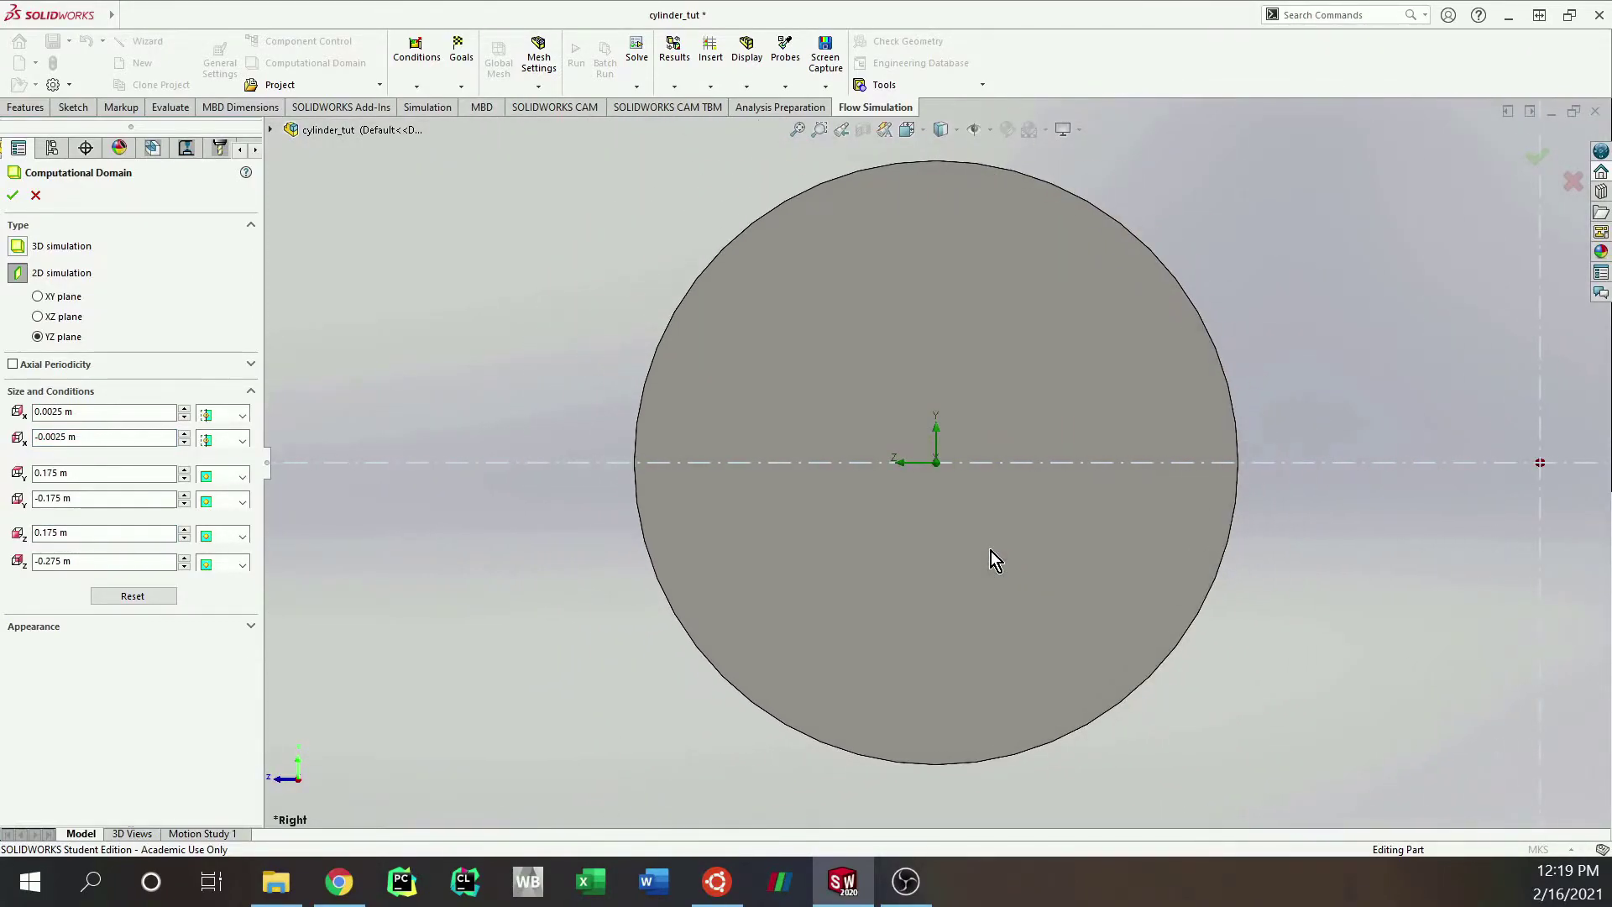
{"action": "scroll", "coordinate": [991, 551], "scroll_direction": "down", "scroll_amount": 3}
{"action": "scroll", "coordinate": [995, 545], "scroll_direction": "up", "scroll_amount": 5}
{"action": "key", "text": "f"}
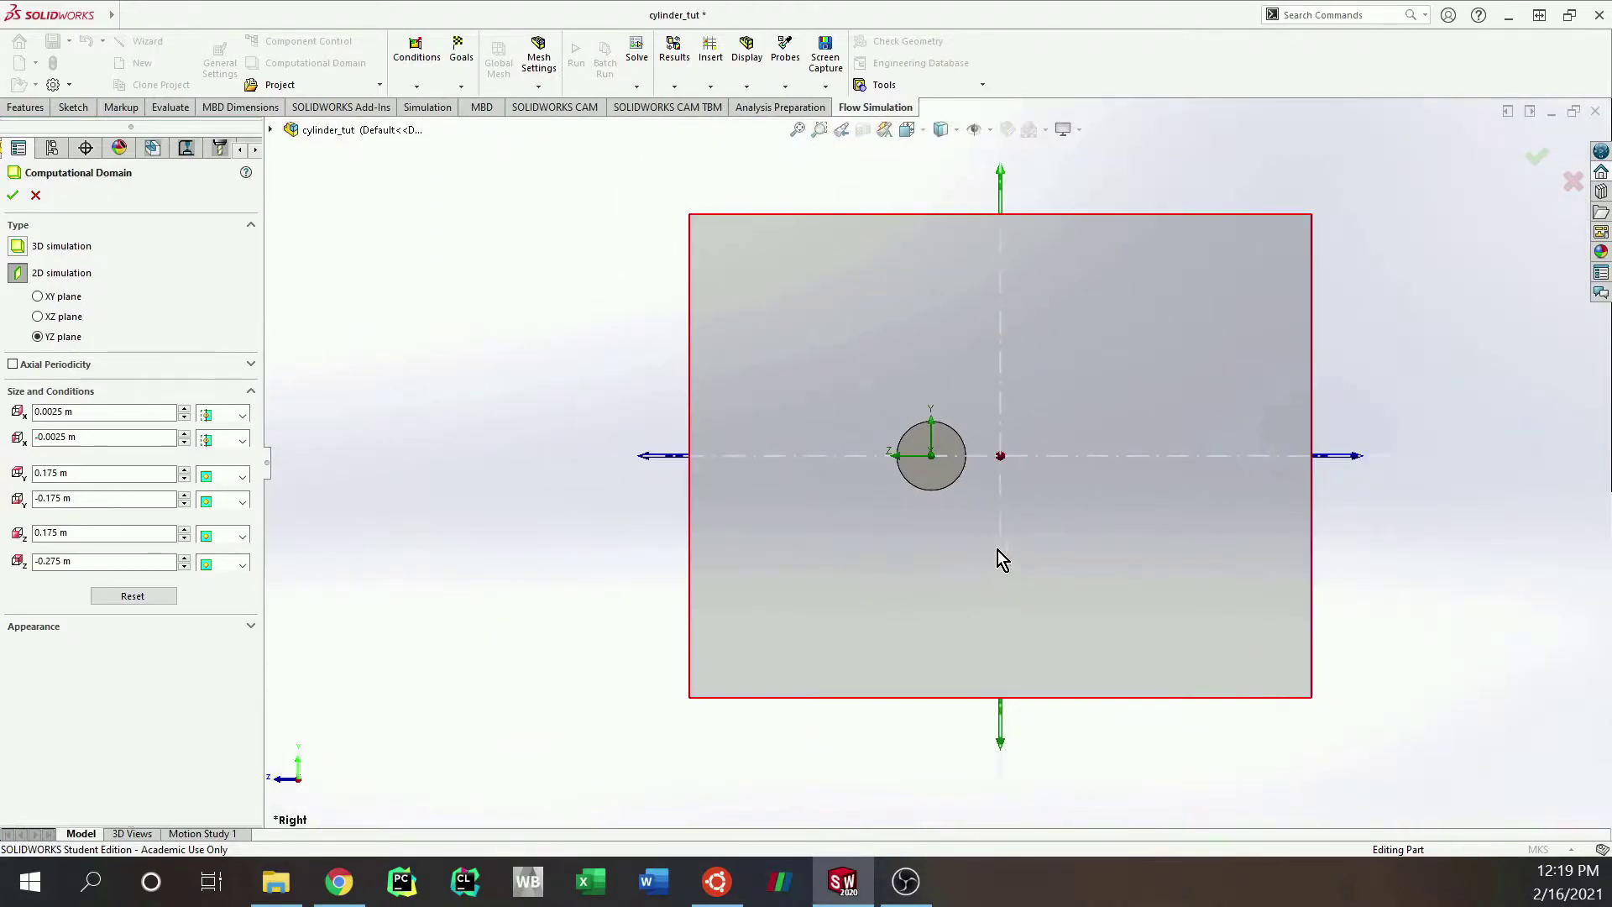
{"action": "left_click", "coordinate": [58, 473]}
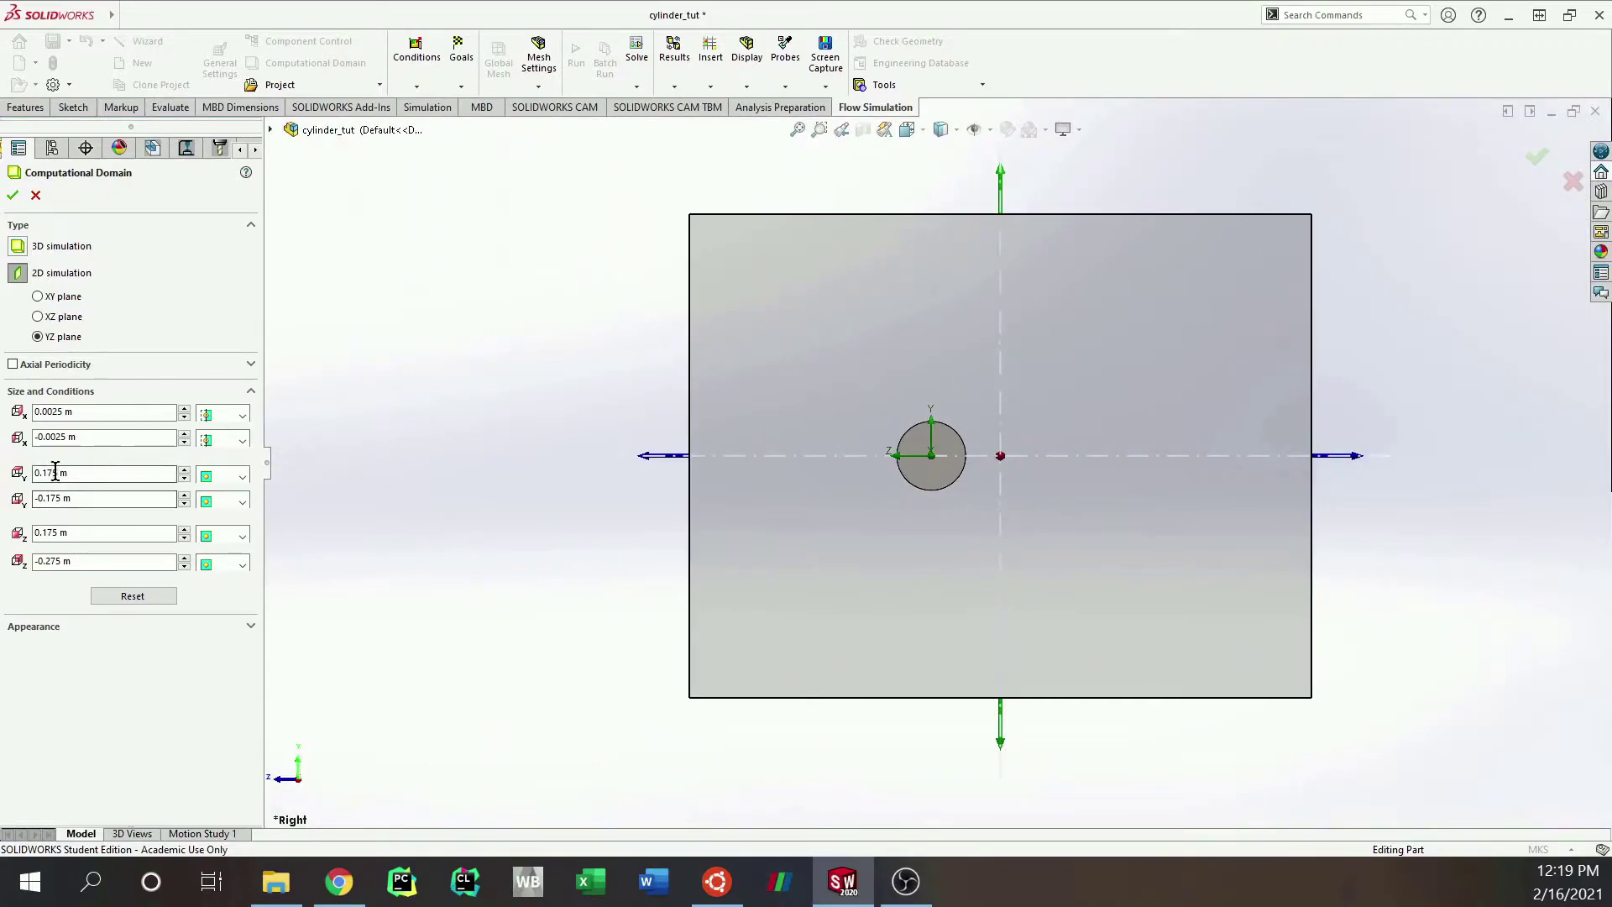
{"action": "key", "text": "BackSpace"}
{"action": "key", "text": "BackSpace"}
{"action": "type", "text": "5"}
{"action": "left_click", "coordinate": [72, 502]}
{"action": "key", "text": "Left"}
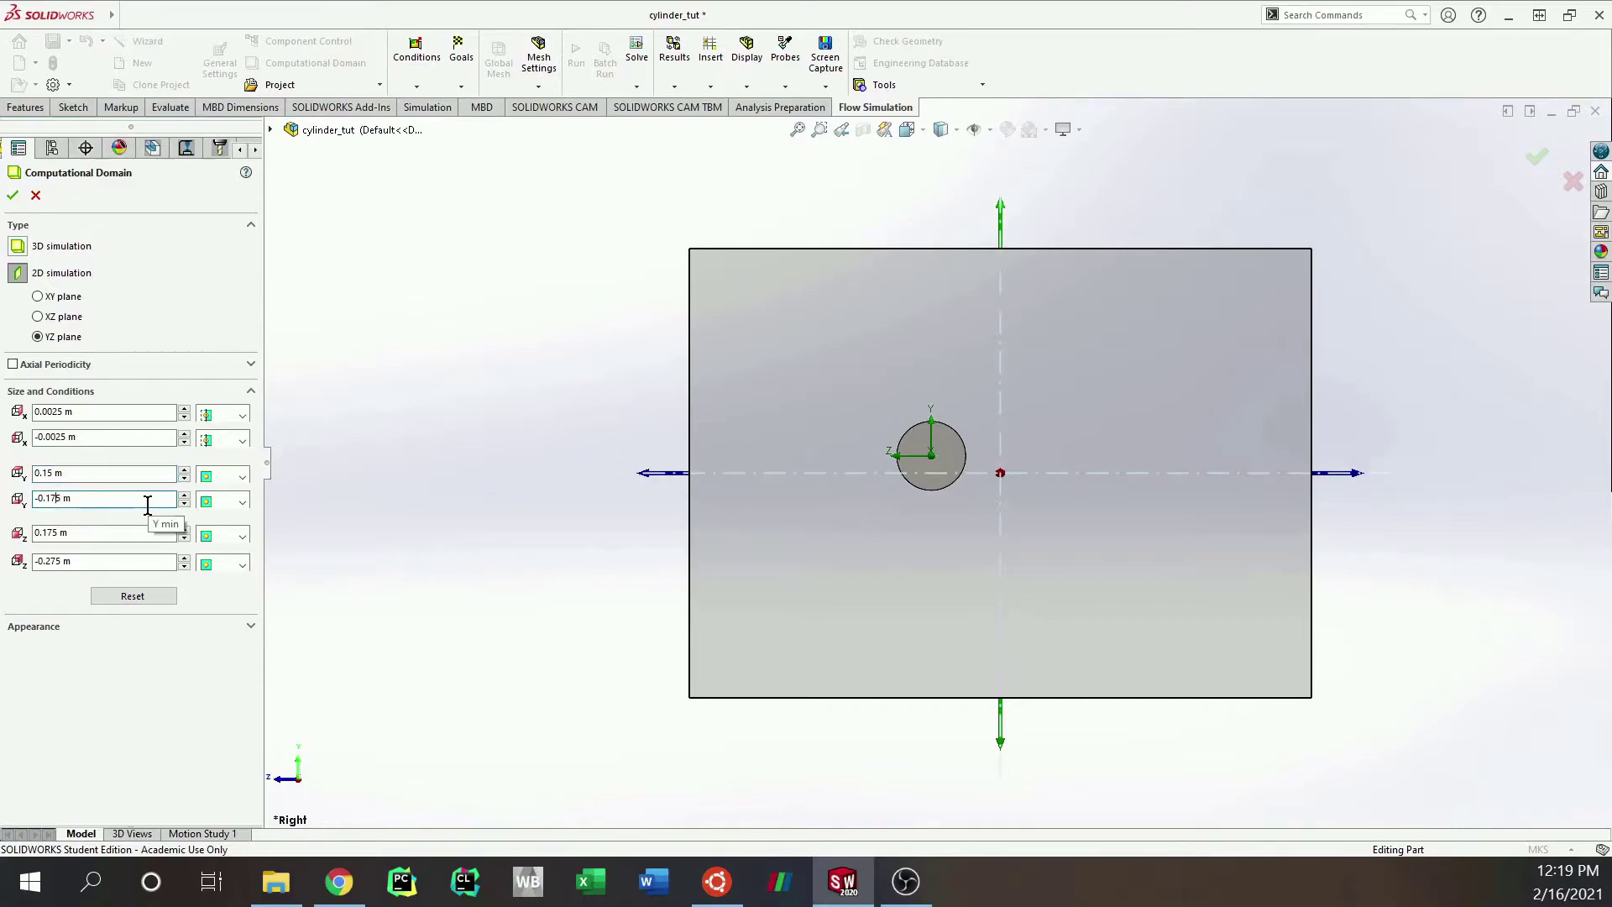
{"action": "left_click", "coordinate": [97, 533]}
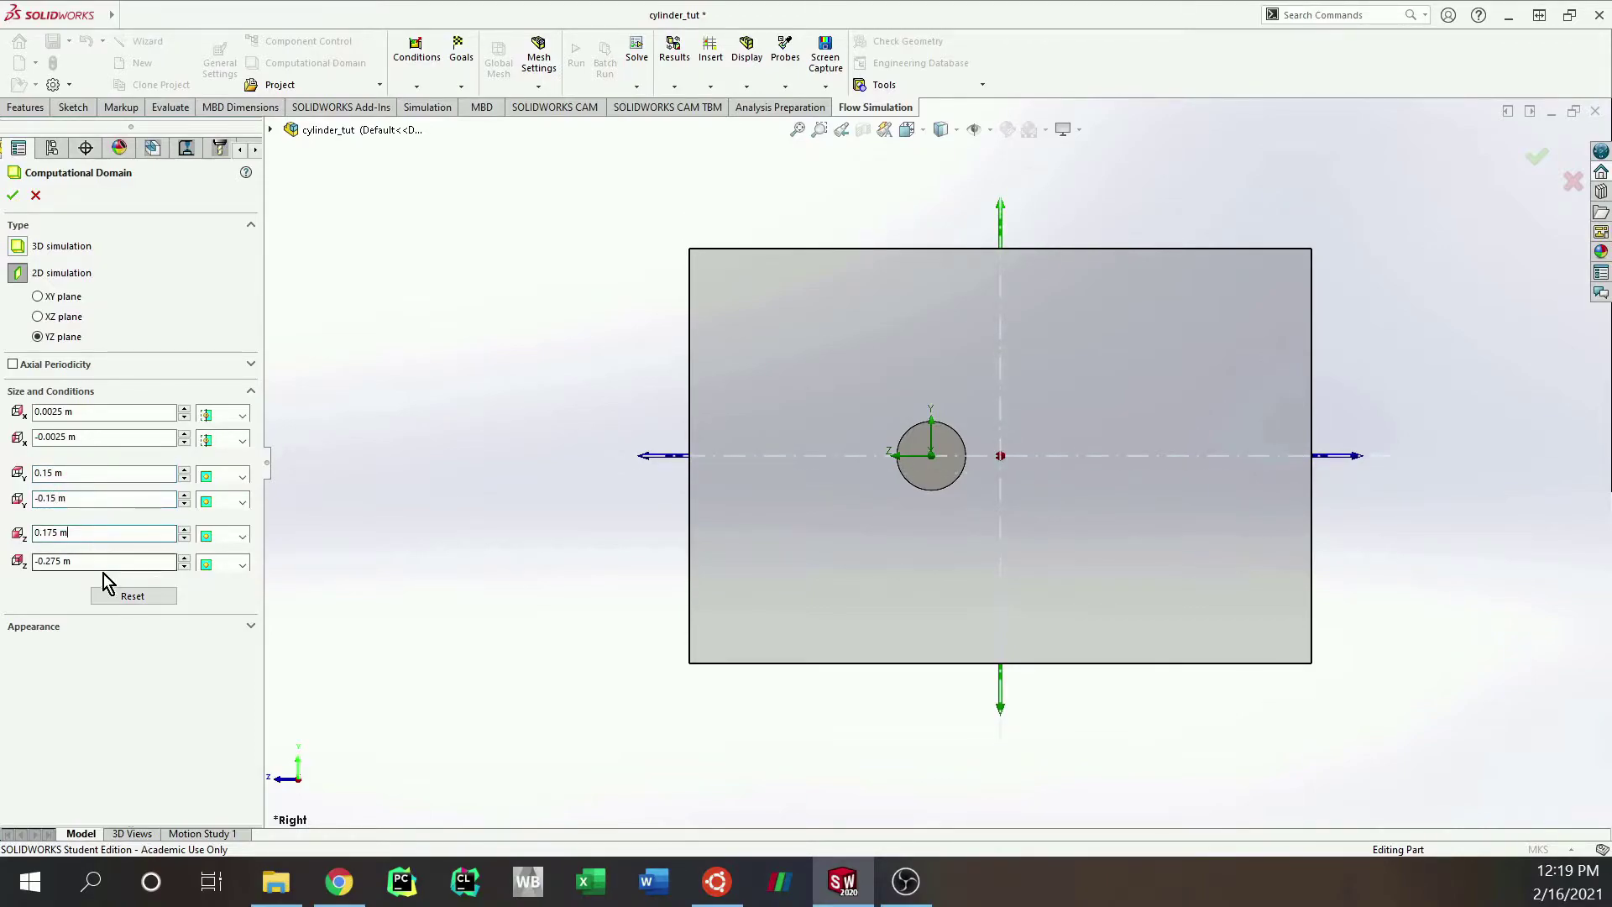
Step: Set the domain's Z min to -0.4 m and Z max to 0.15 m
{"action": "left_click", "coordinate": [63, 561]}
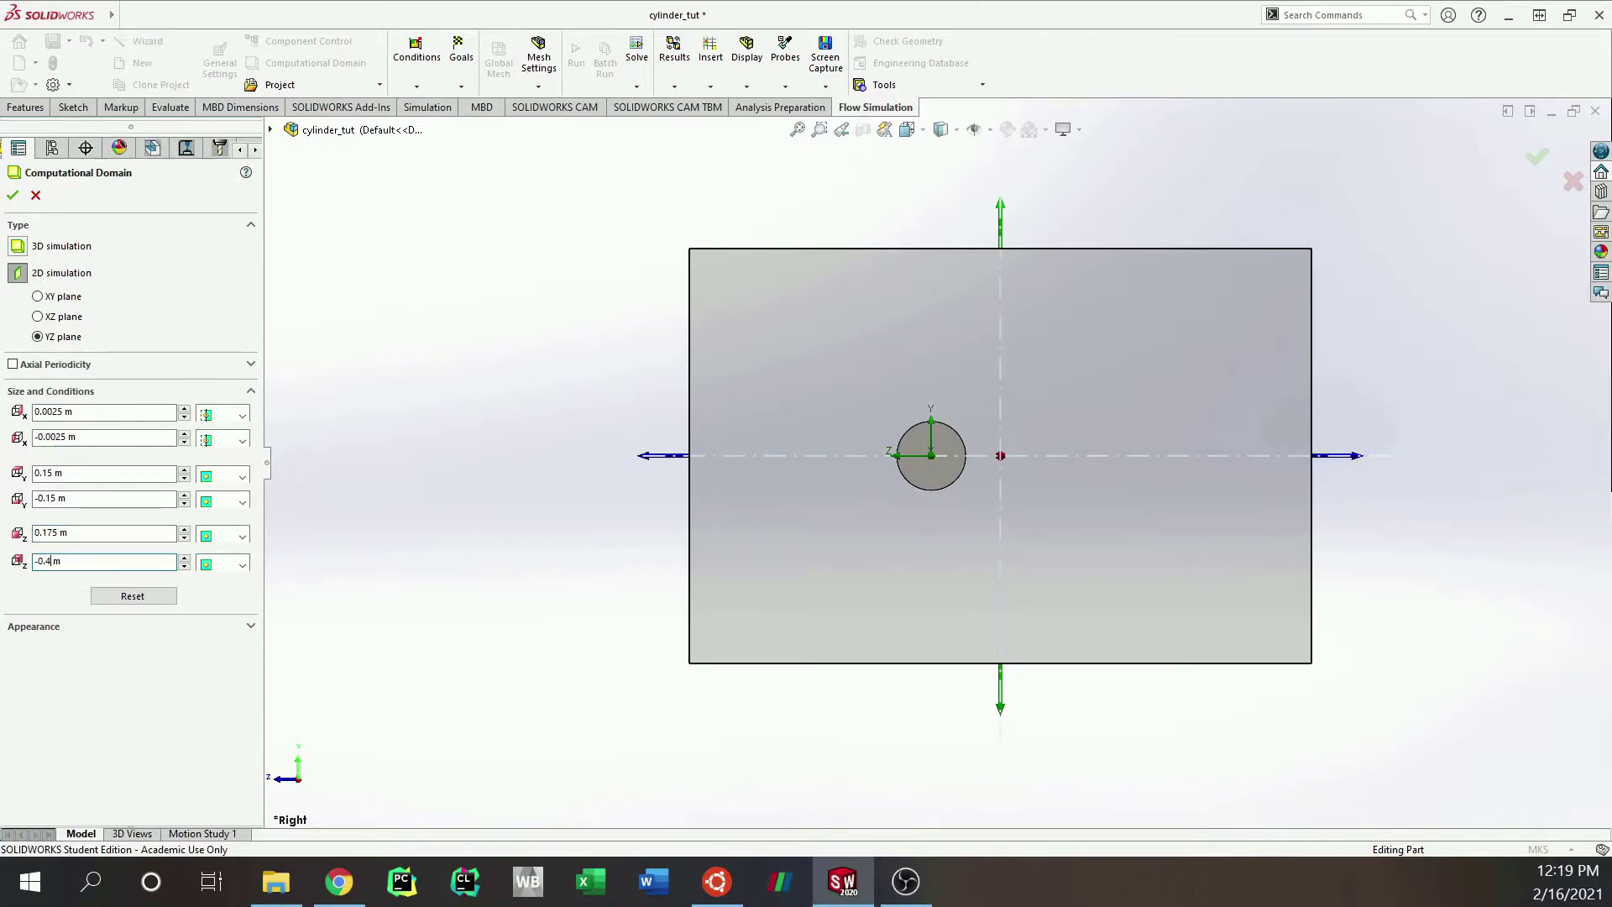
{"action": "left_click", "coordinate": [132, 532]}
{"action": "left_click", "coordinate": [55, 532]}
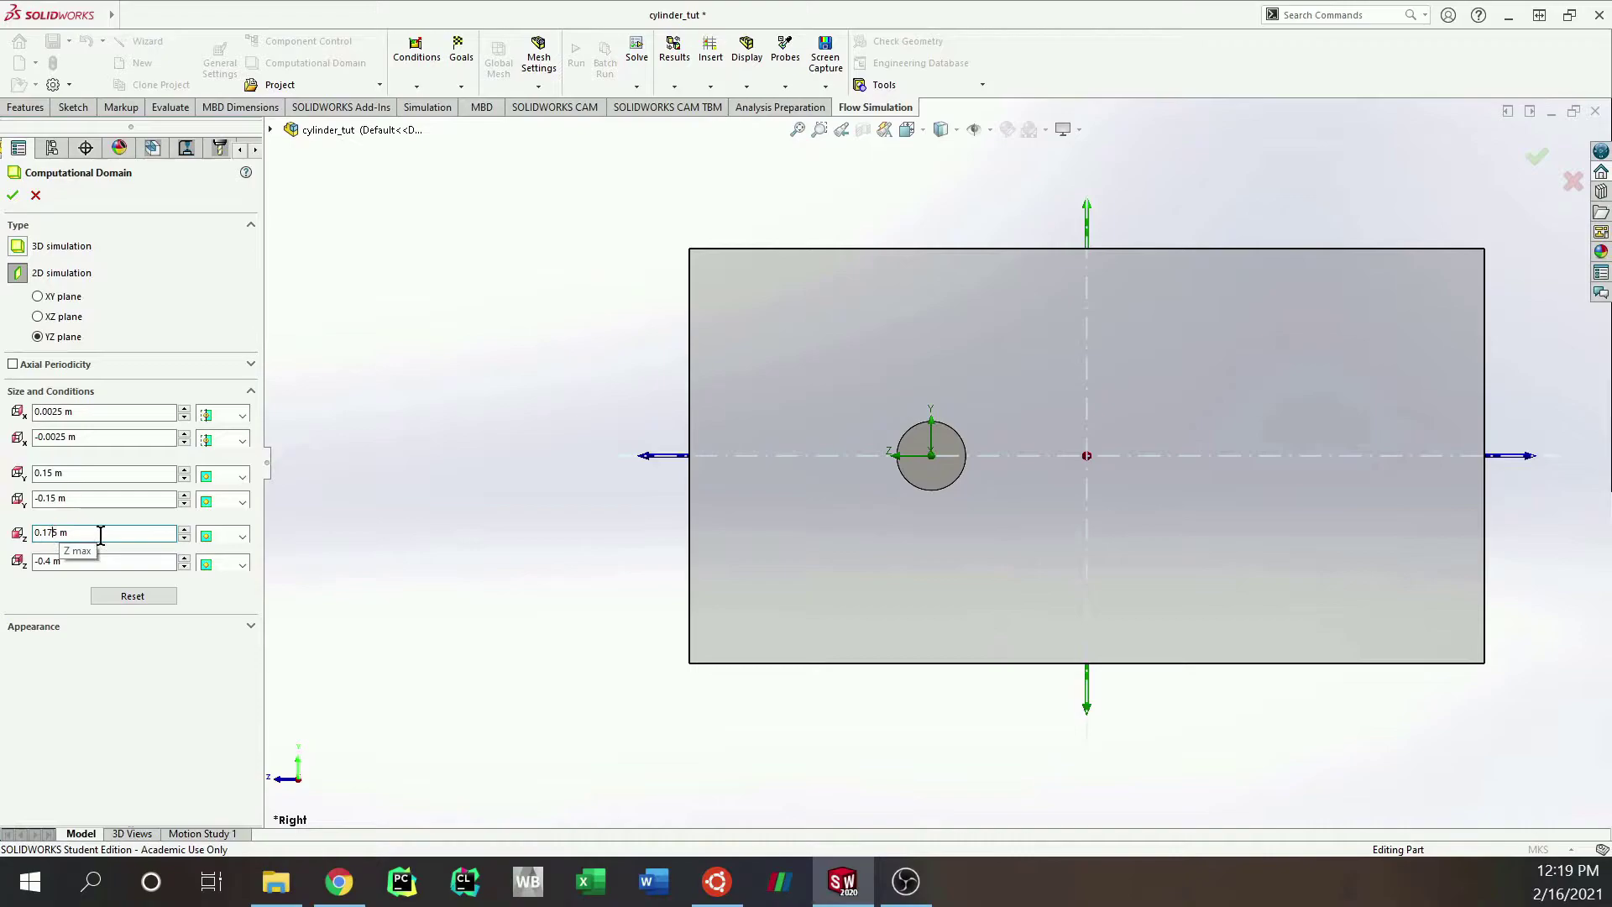
{"action": "key", "text": "BackSpace"}
{"action": "left_click", "coordinate": [123, 496]}
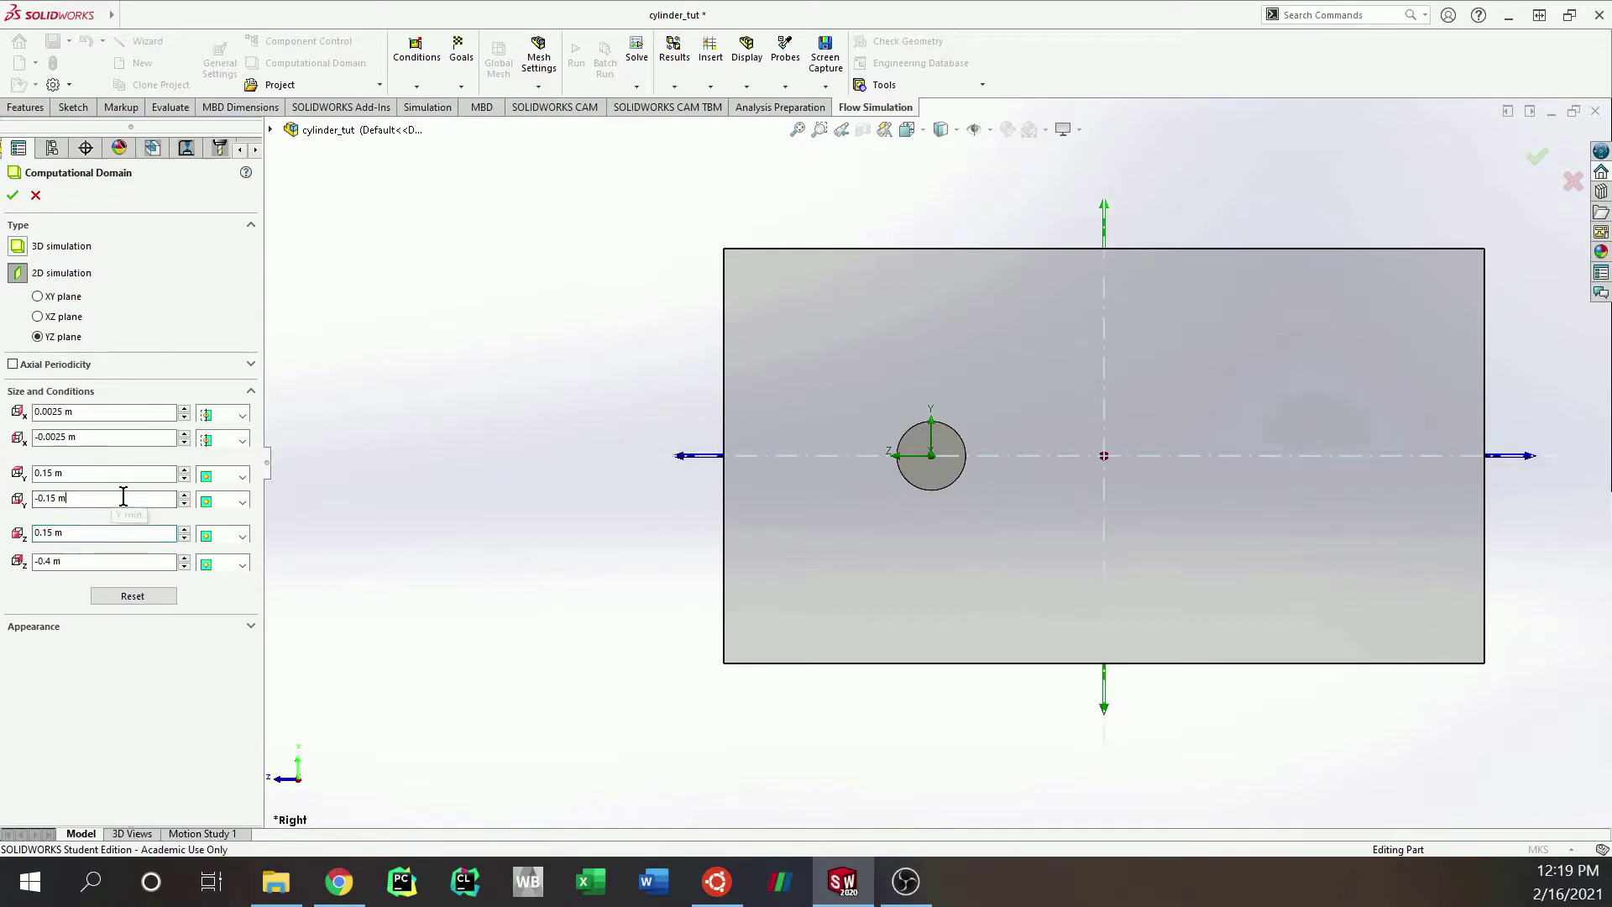
Step: Accept the computational domain and show the basic mesh
{"action": "left_click", "coordinate": [13, 195]}
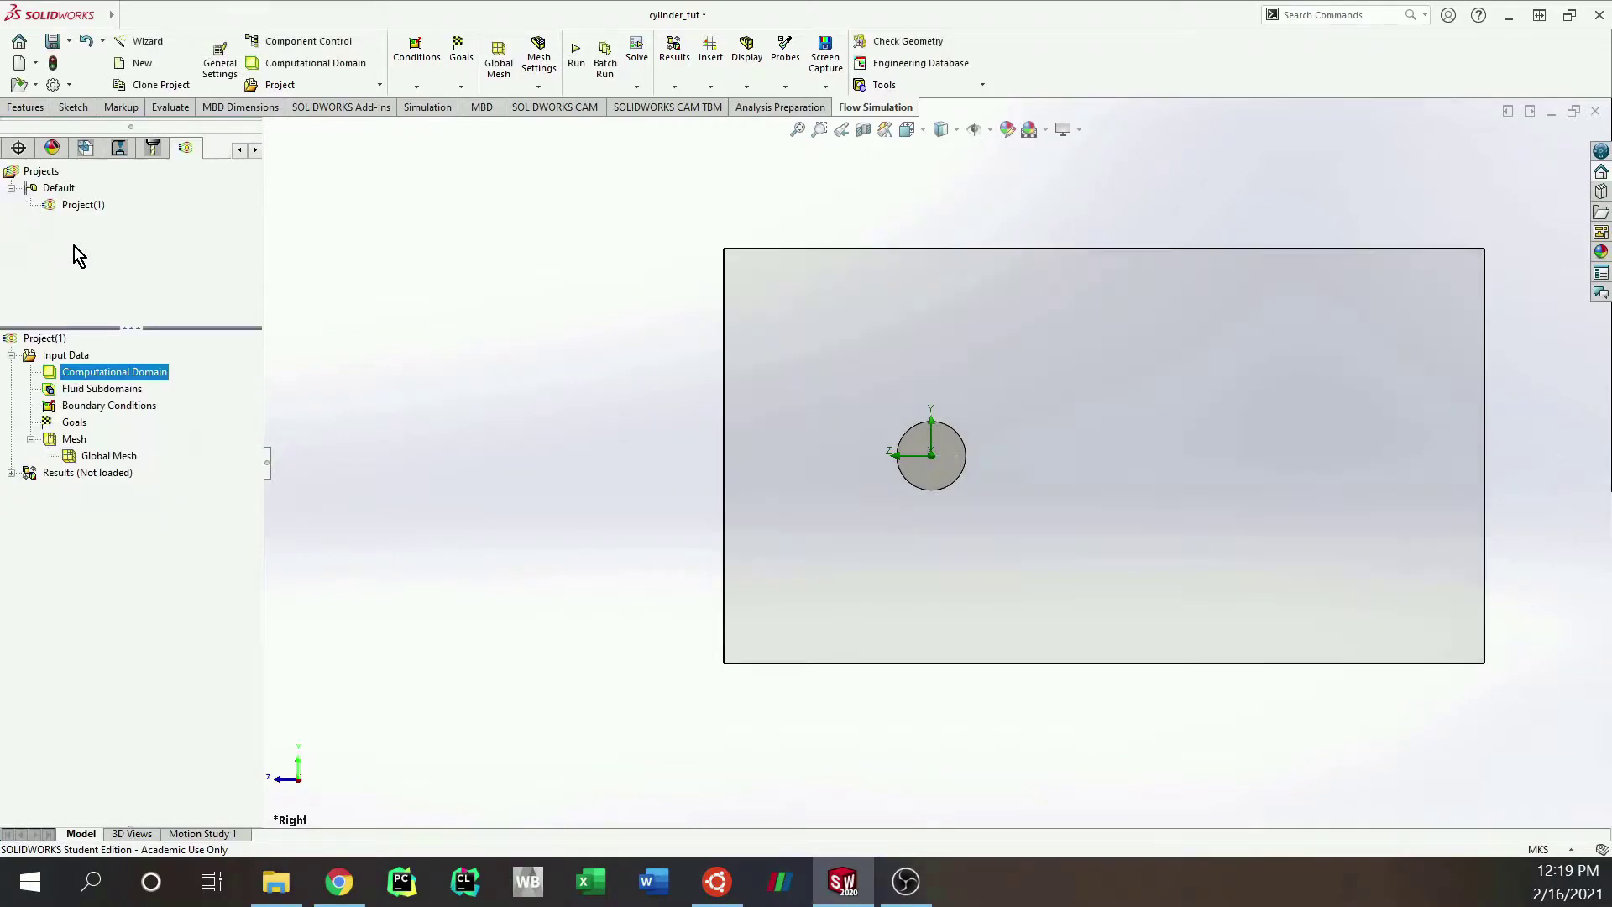
{"action": "right_click", "coordinate": [91, 457]}
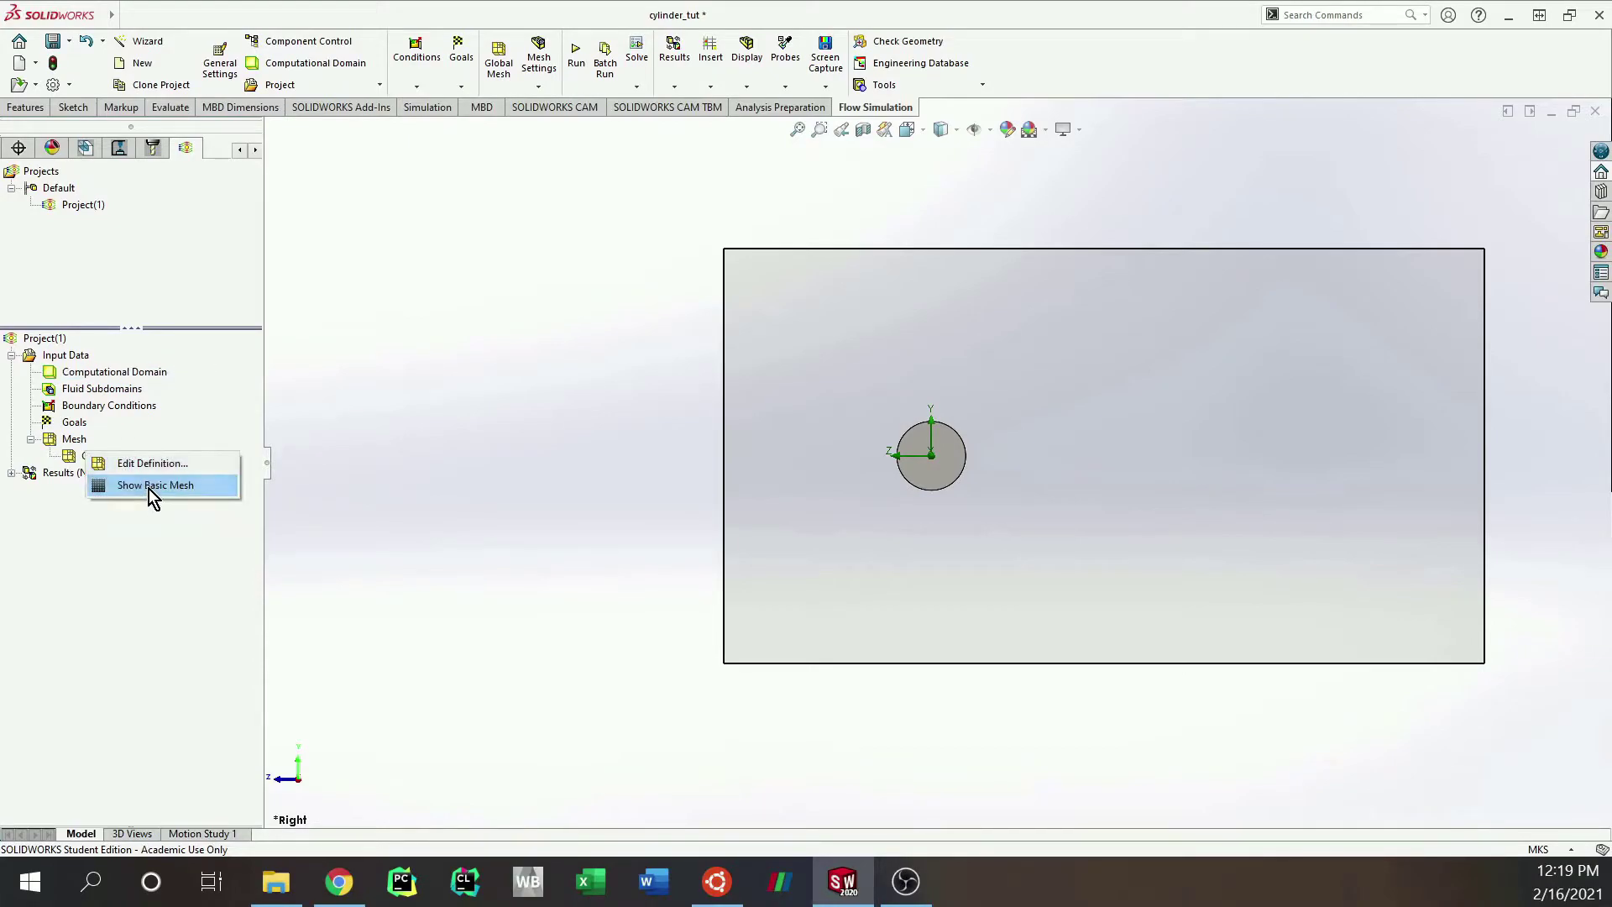
{"action": "left_click", "coordinate": [151, 485]}
Step: Edit the Global Mesh: raise the initial level, switch to manual, set Ny to 150
{"action": "right_click", "coordinate": [128, 459]}
{"action": "left_click", "coordinate": [184, 464]}
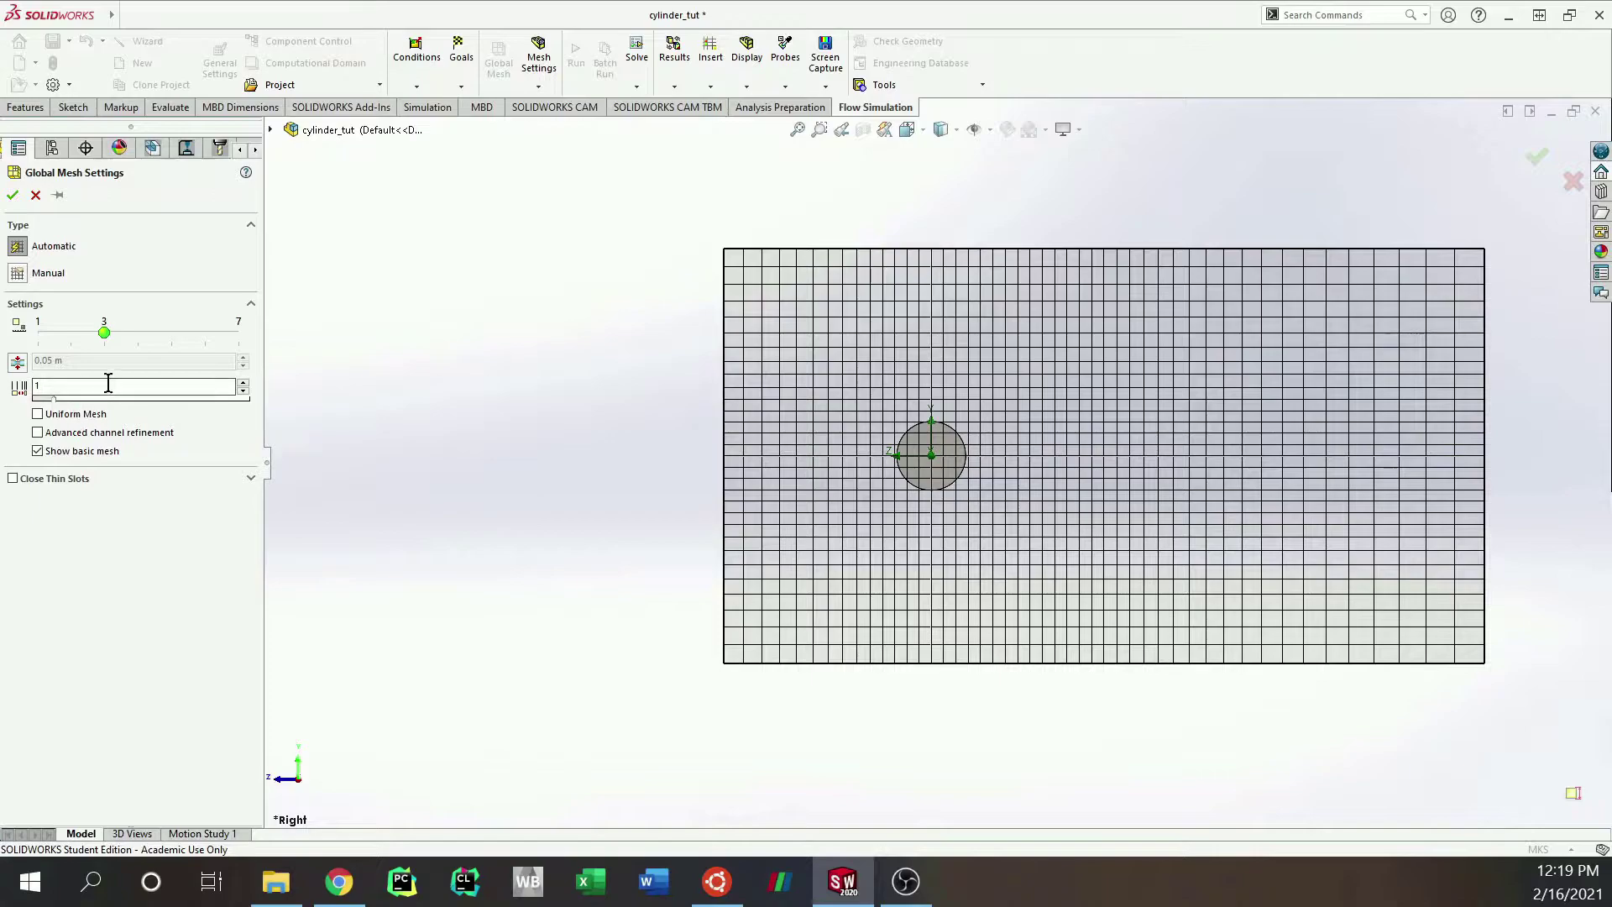
{"action": "left_click_drag", "start_coordinate": [107, 335], "coordinate": [245, 343]}
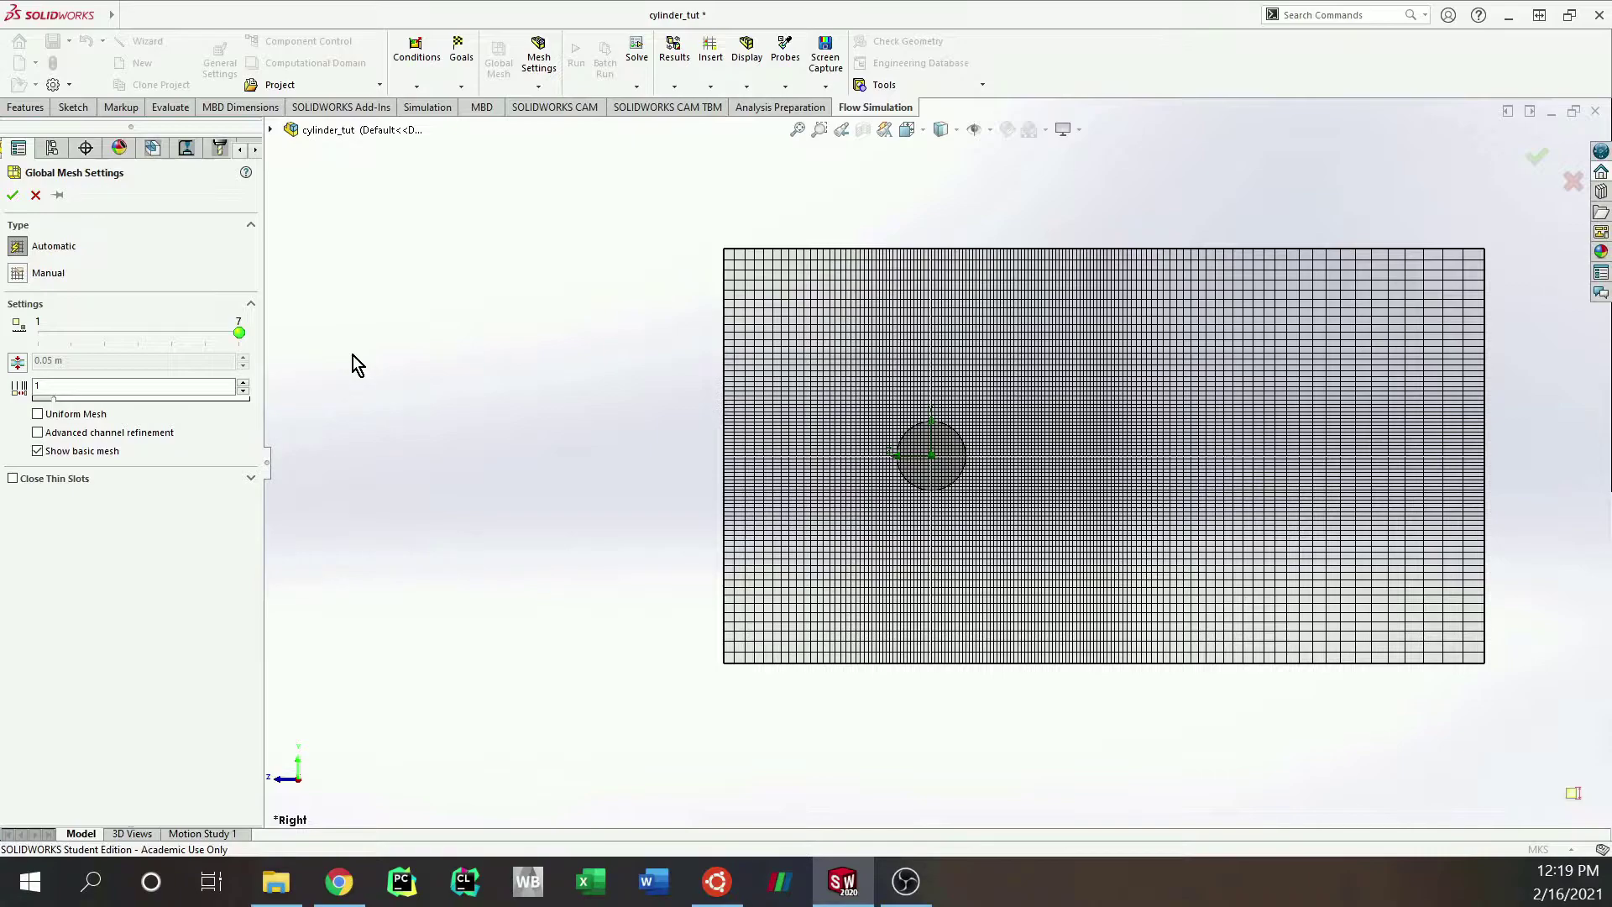
{"action": "left_click", "coordinate": [38, 414]}
{"action": "left_click", "coordinate": [38, 274]}
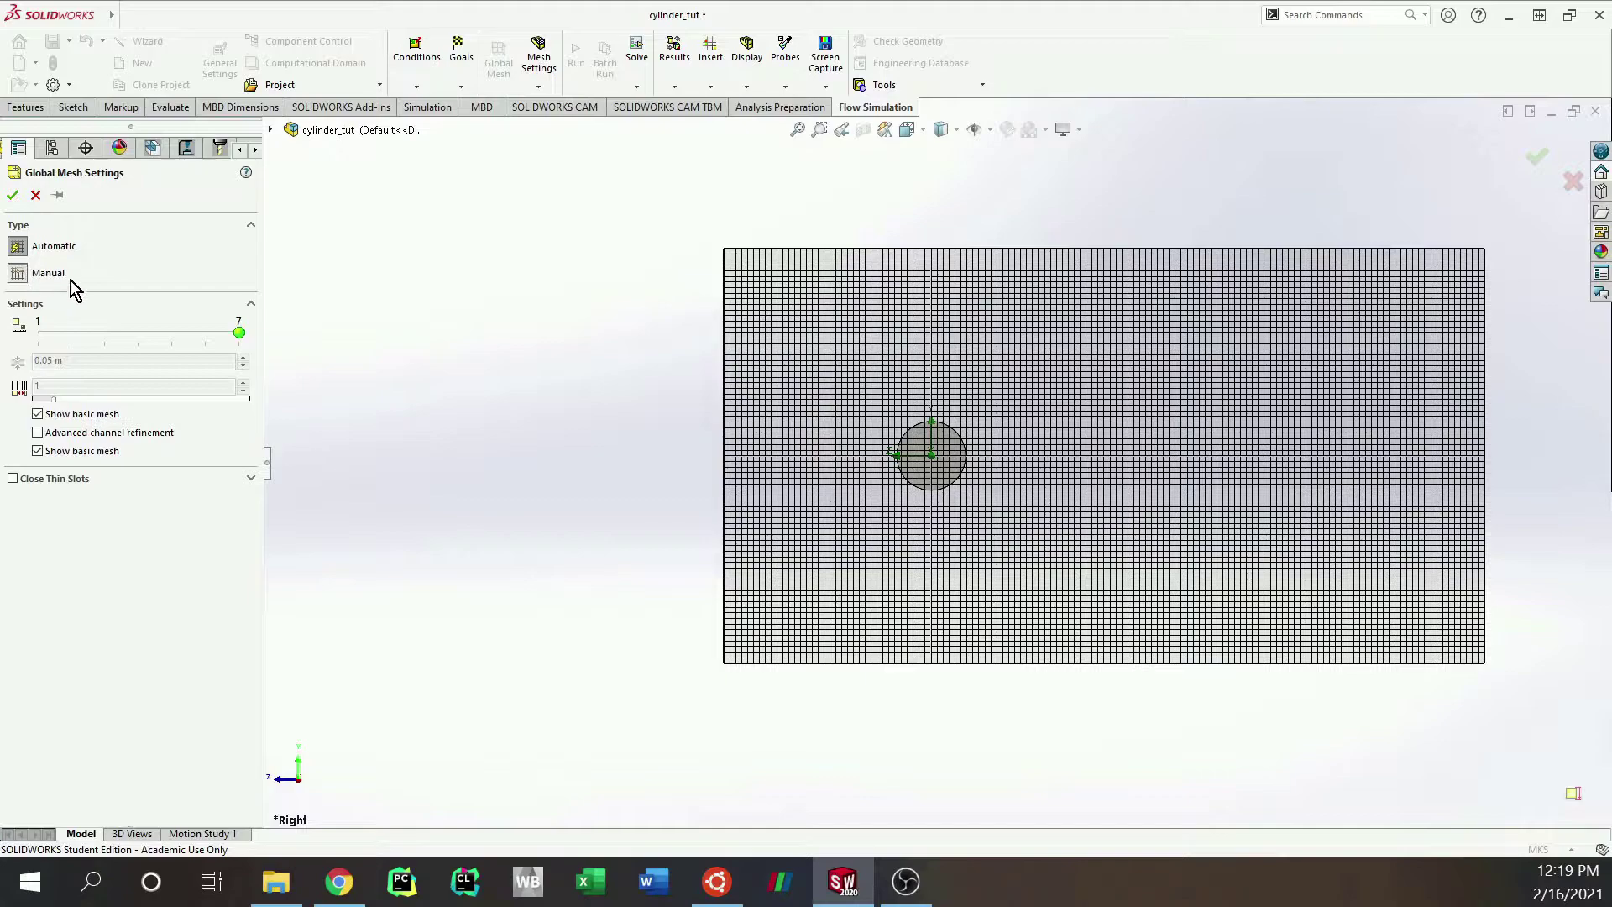
{"action": "left_click_drag", "start_coordinate": [72, 323], "coordinate": [6, 312]}
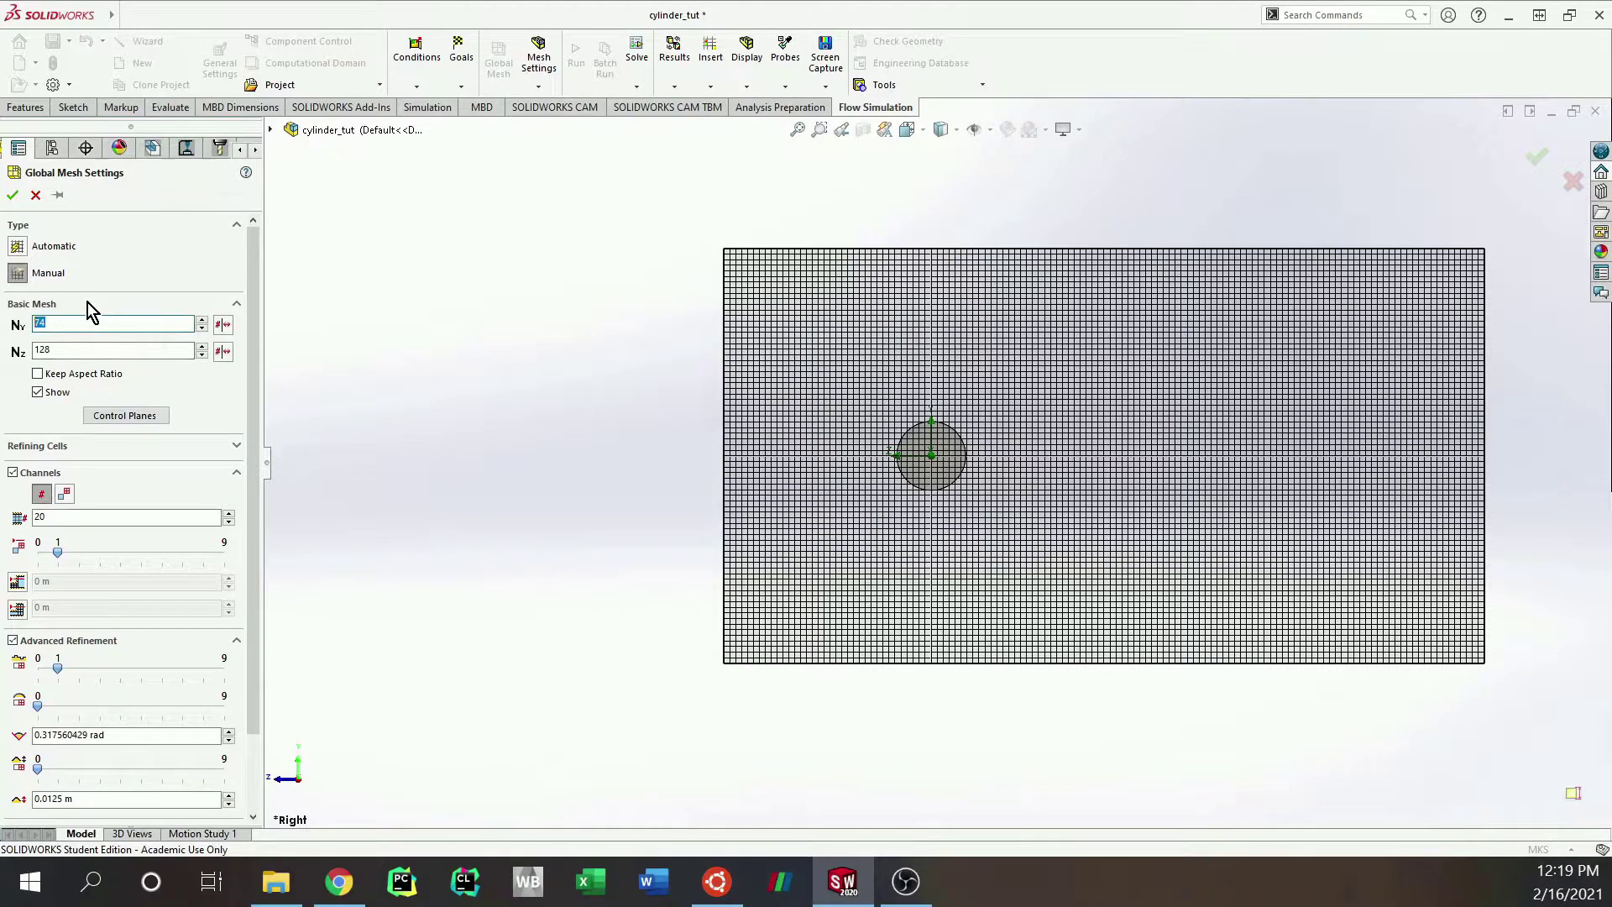
{"action": "type", "text": "150"}
{"action": "left_click", "coordinate": [139, 350]}
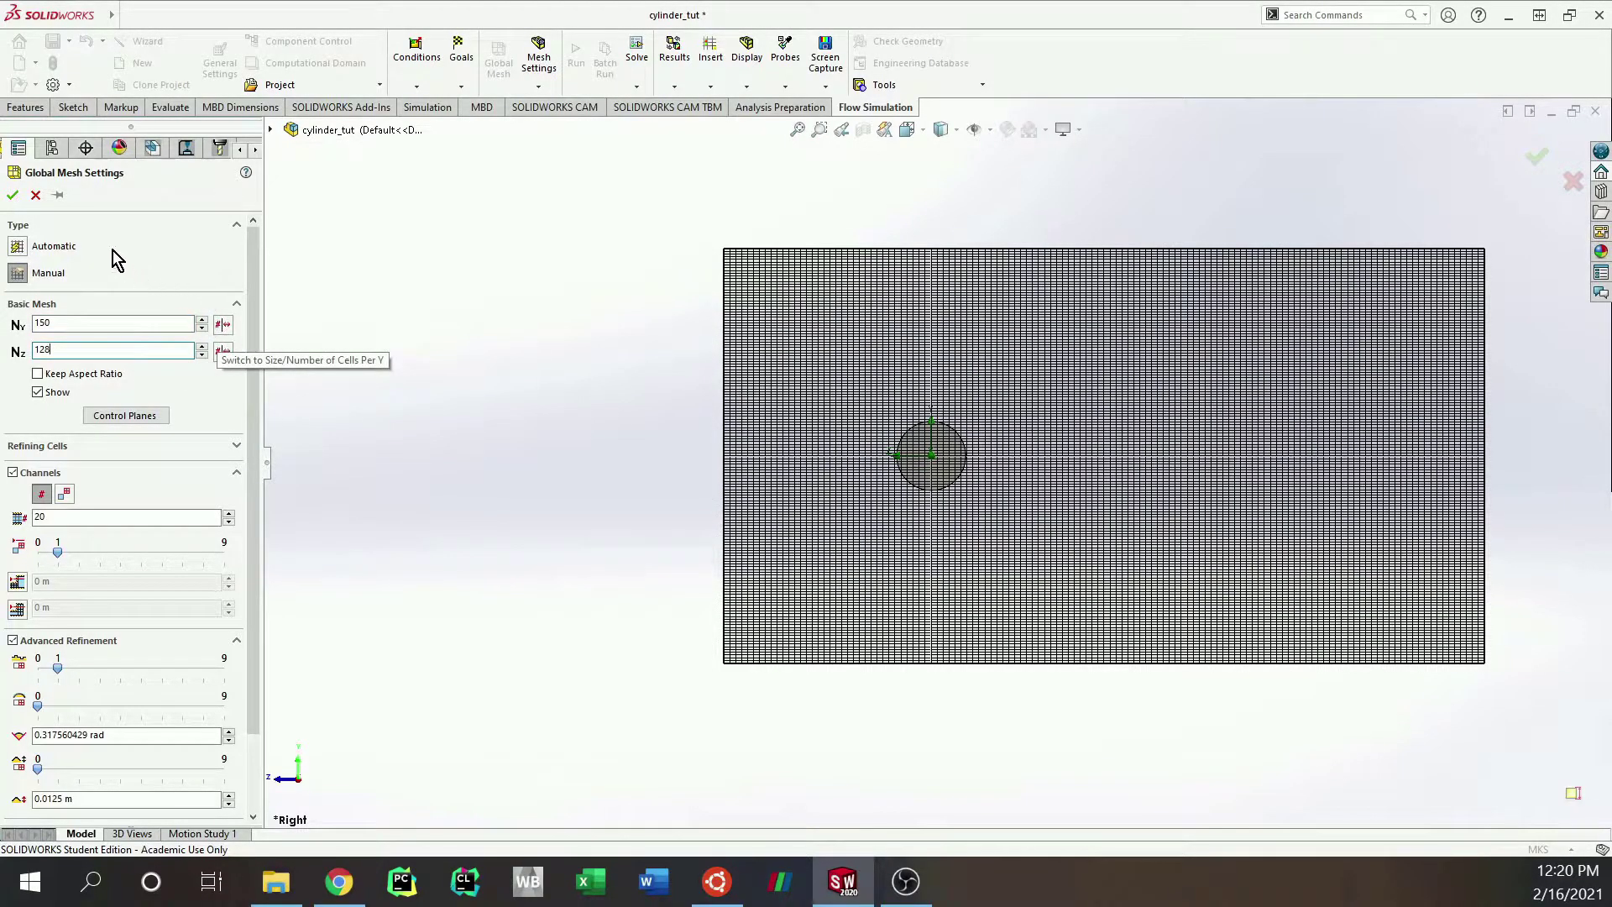
Step: Settle on a manual mesh at level 7 with Keep Aspect Ratio and a revised Ny count
{"action": "left_click", "coordinate": [39, 374]}
{"action": "left_click", "coordinate": [20, 246]}
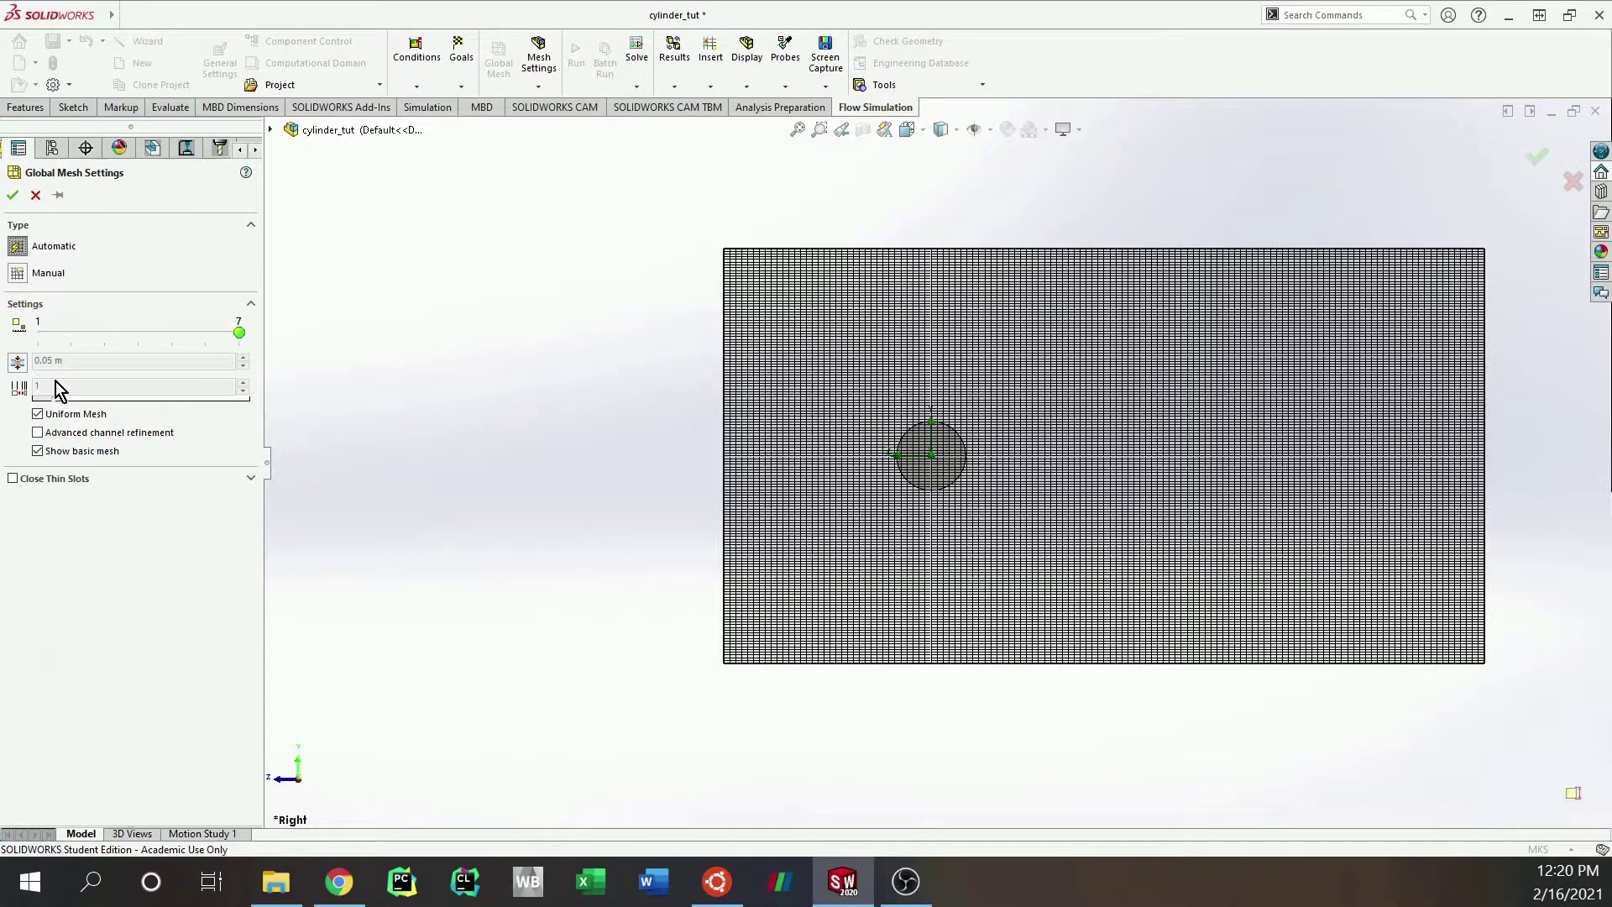
{"action": "left_click", "coordinate": [23, 276]}
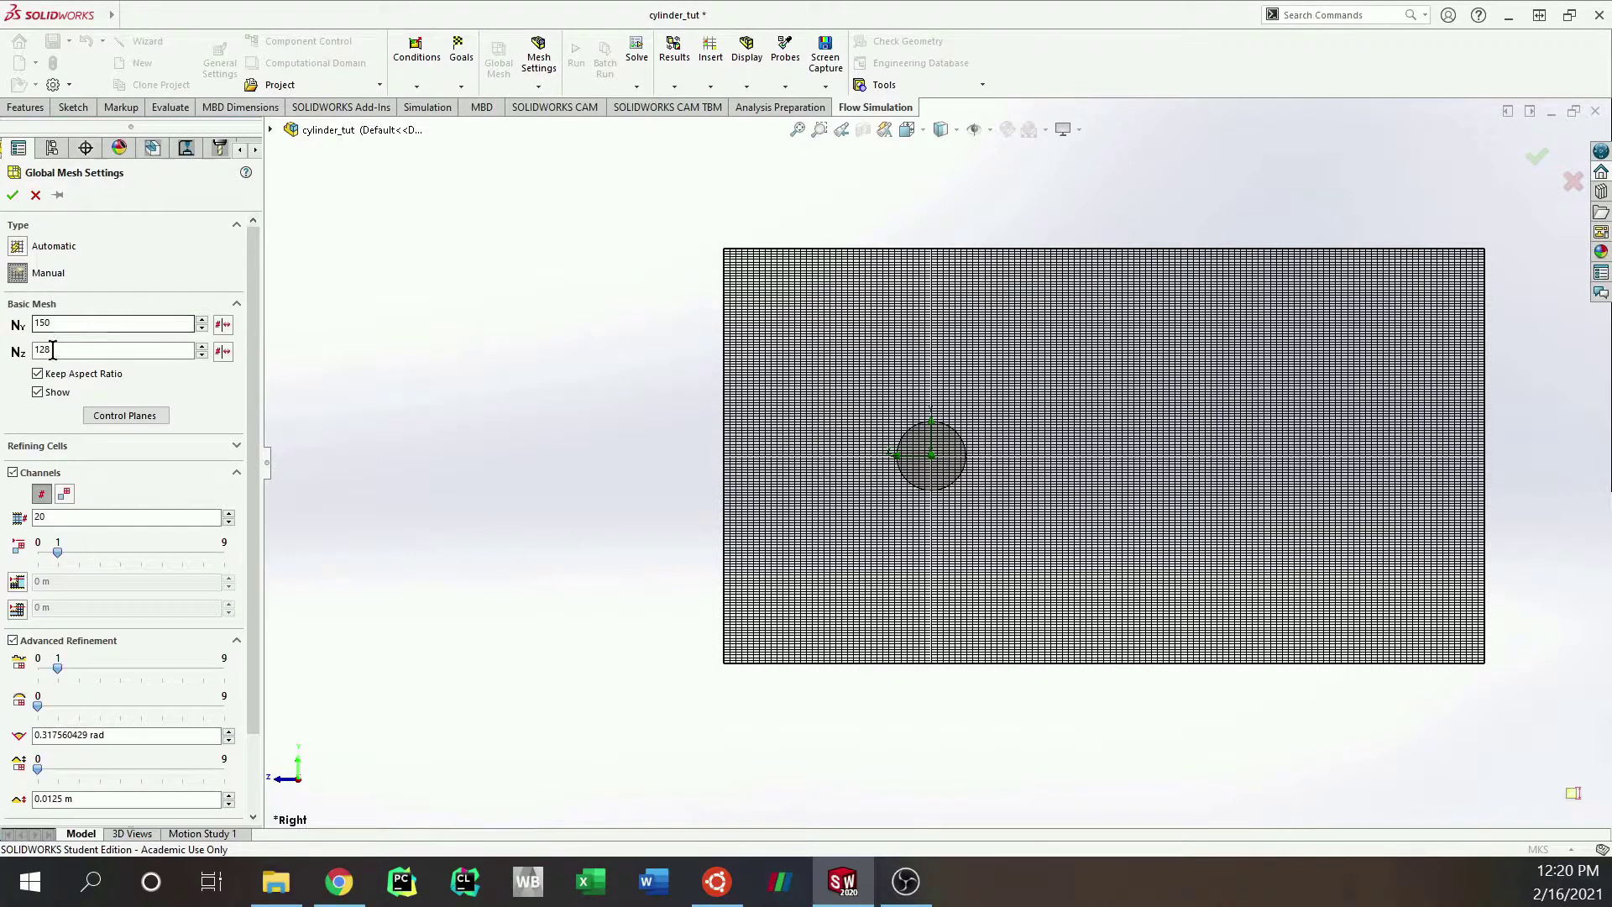
{"action": "left_click", "coordinate": [40, 250]}
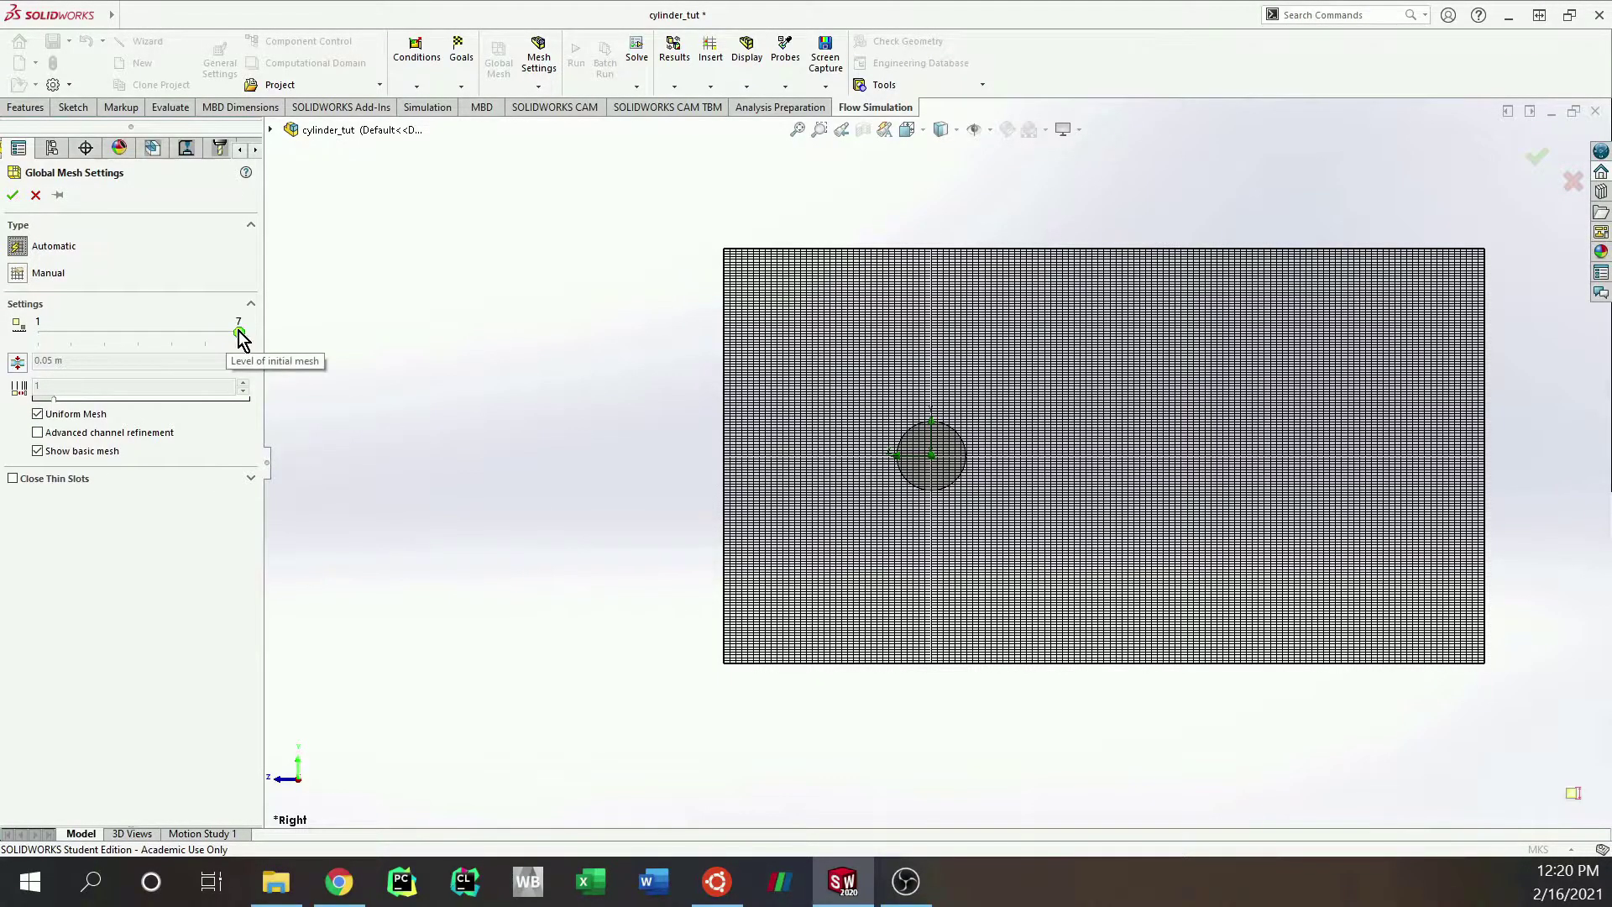
{"action": "mouse_move", "coordinate": [240, 333]}
{"action": "left_mouse_down"}
{"action": "mouse_move", "coordinate": [209, 332]}
{"action": "mouse_move", "coordinate": [239, 334]}
{"action": "left_mouse_up"}
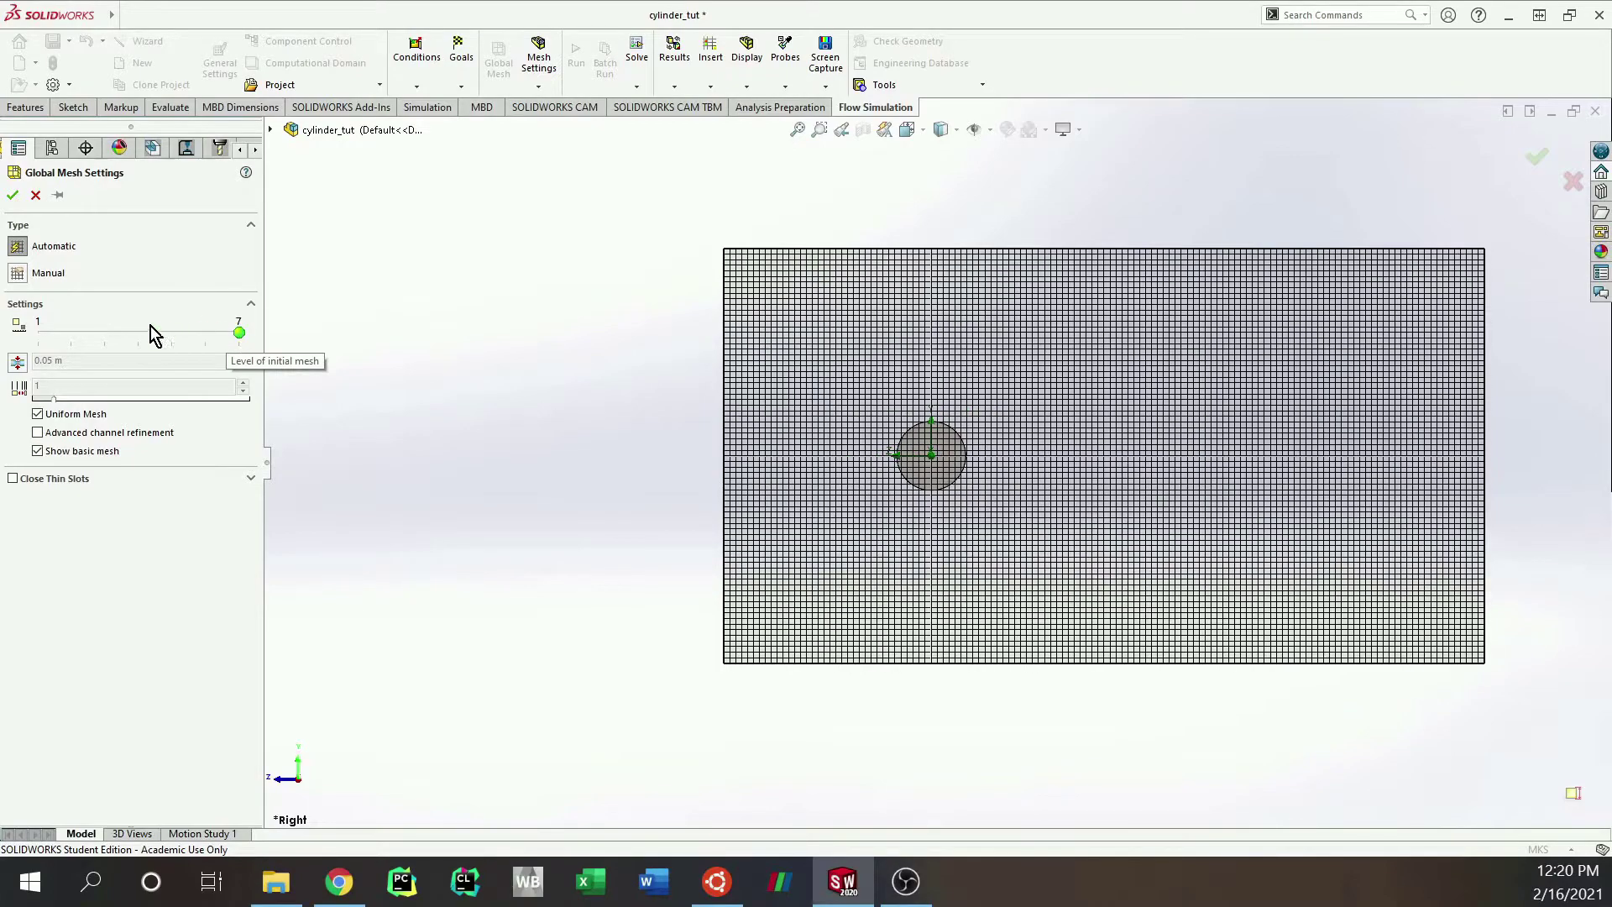
{"action": "left_click", "coordinate": [18, 270]}
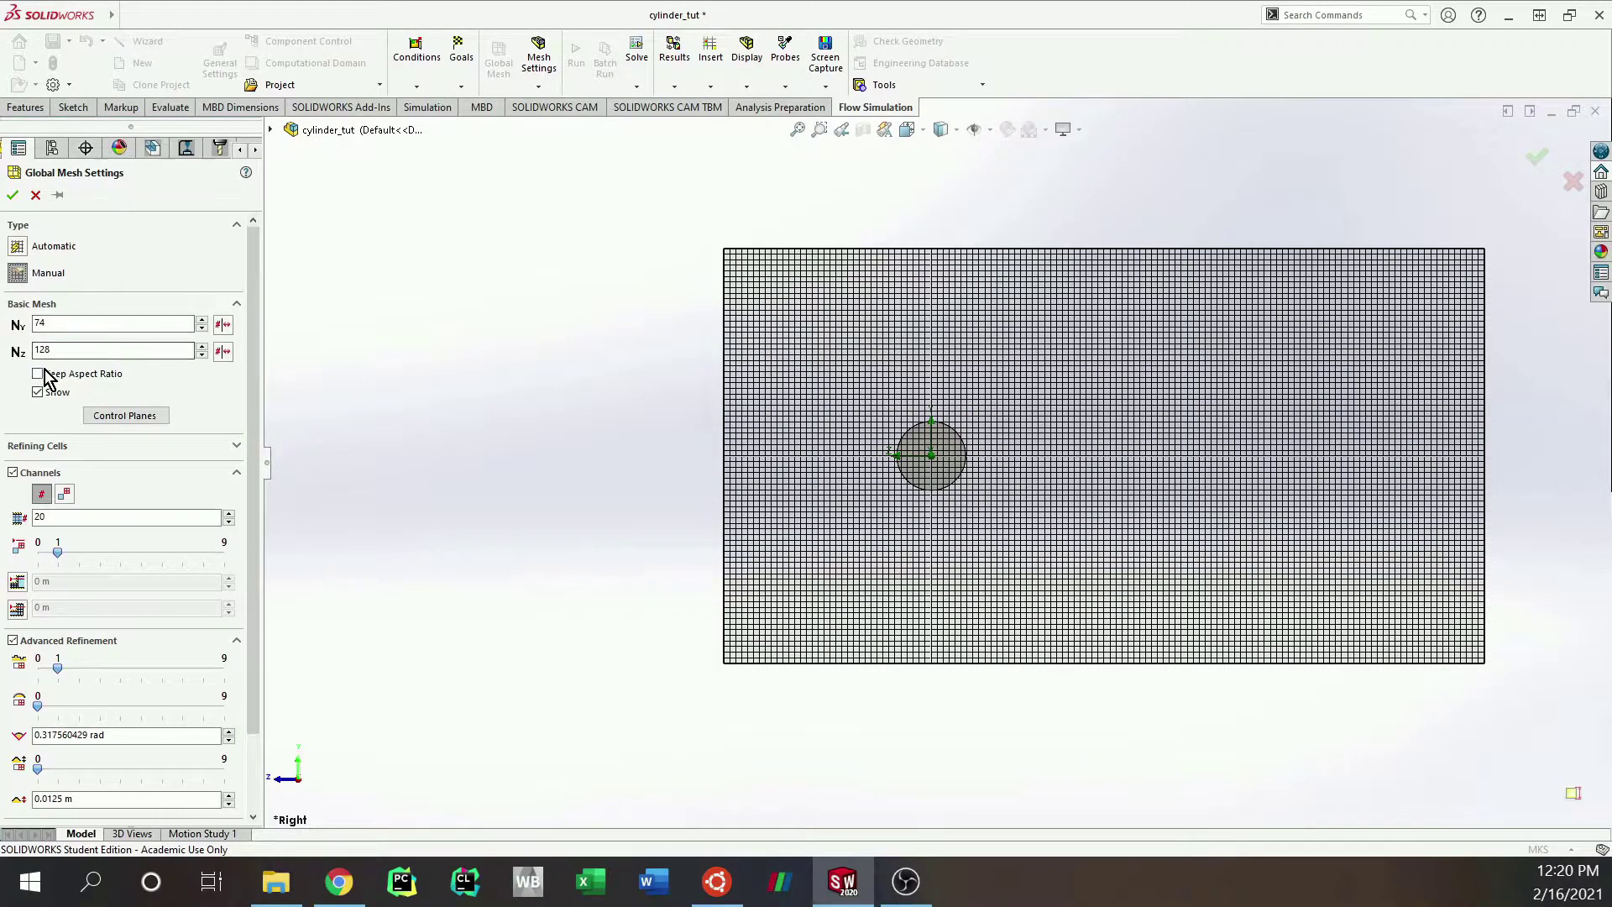
{"action": "left_click", "coordinate": [38, 374]}
{"action": "left_click", "coordinate": [42, 324]}
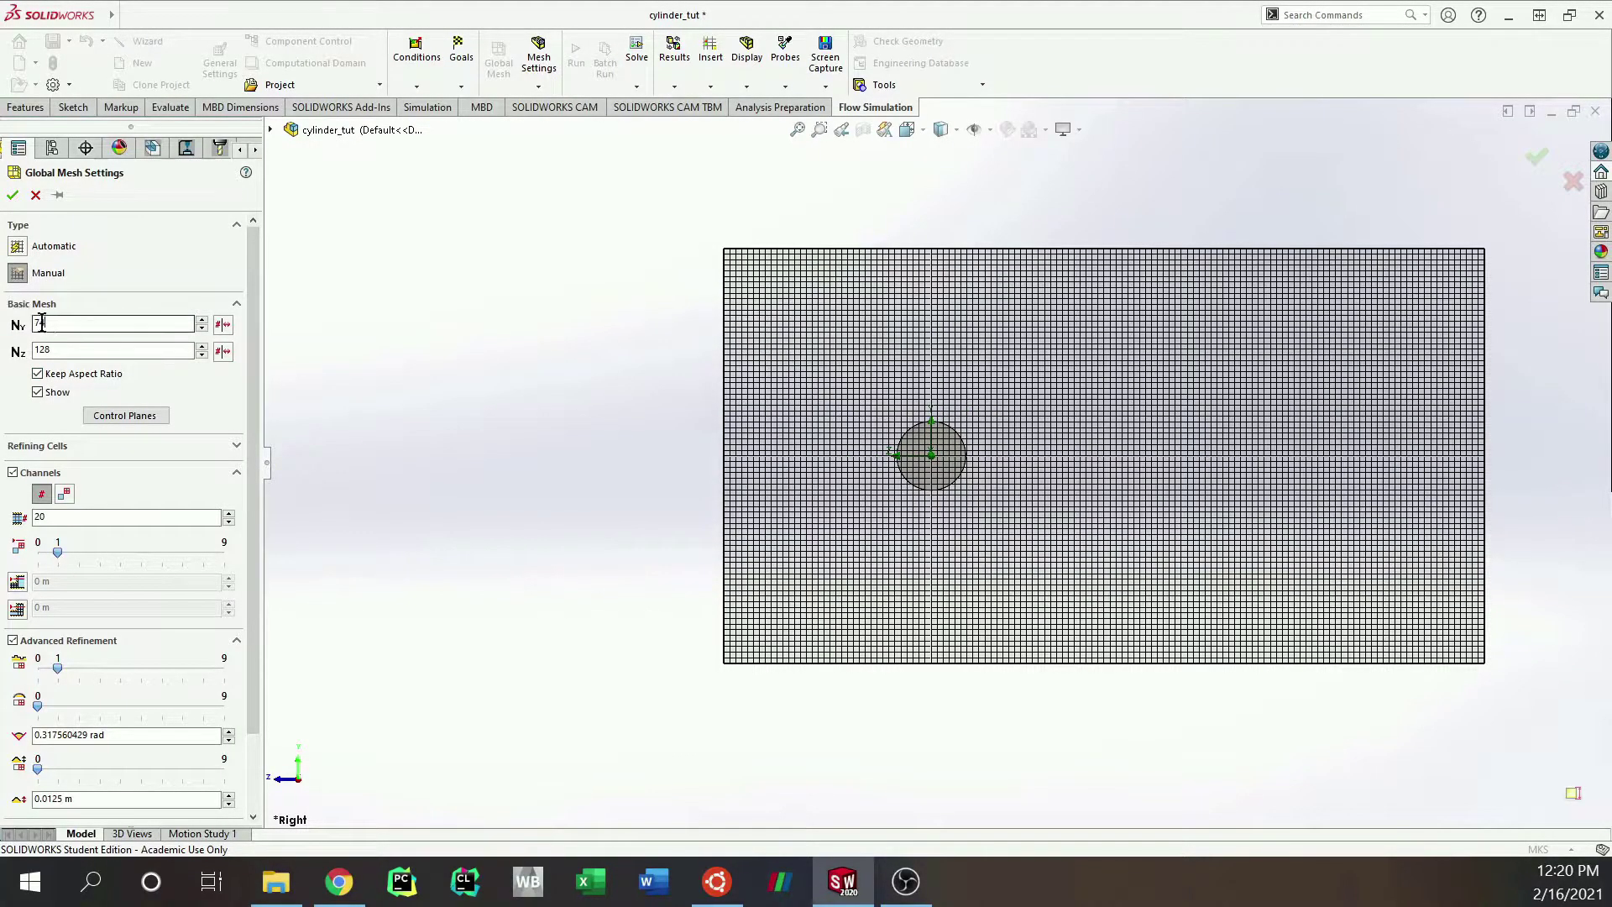
{"action": "double_click", "coordinate": [42, 324]}
{"action": "type", "text": "15"}
{"action": "key", "text": "Return"}
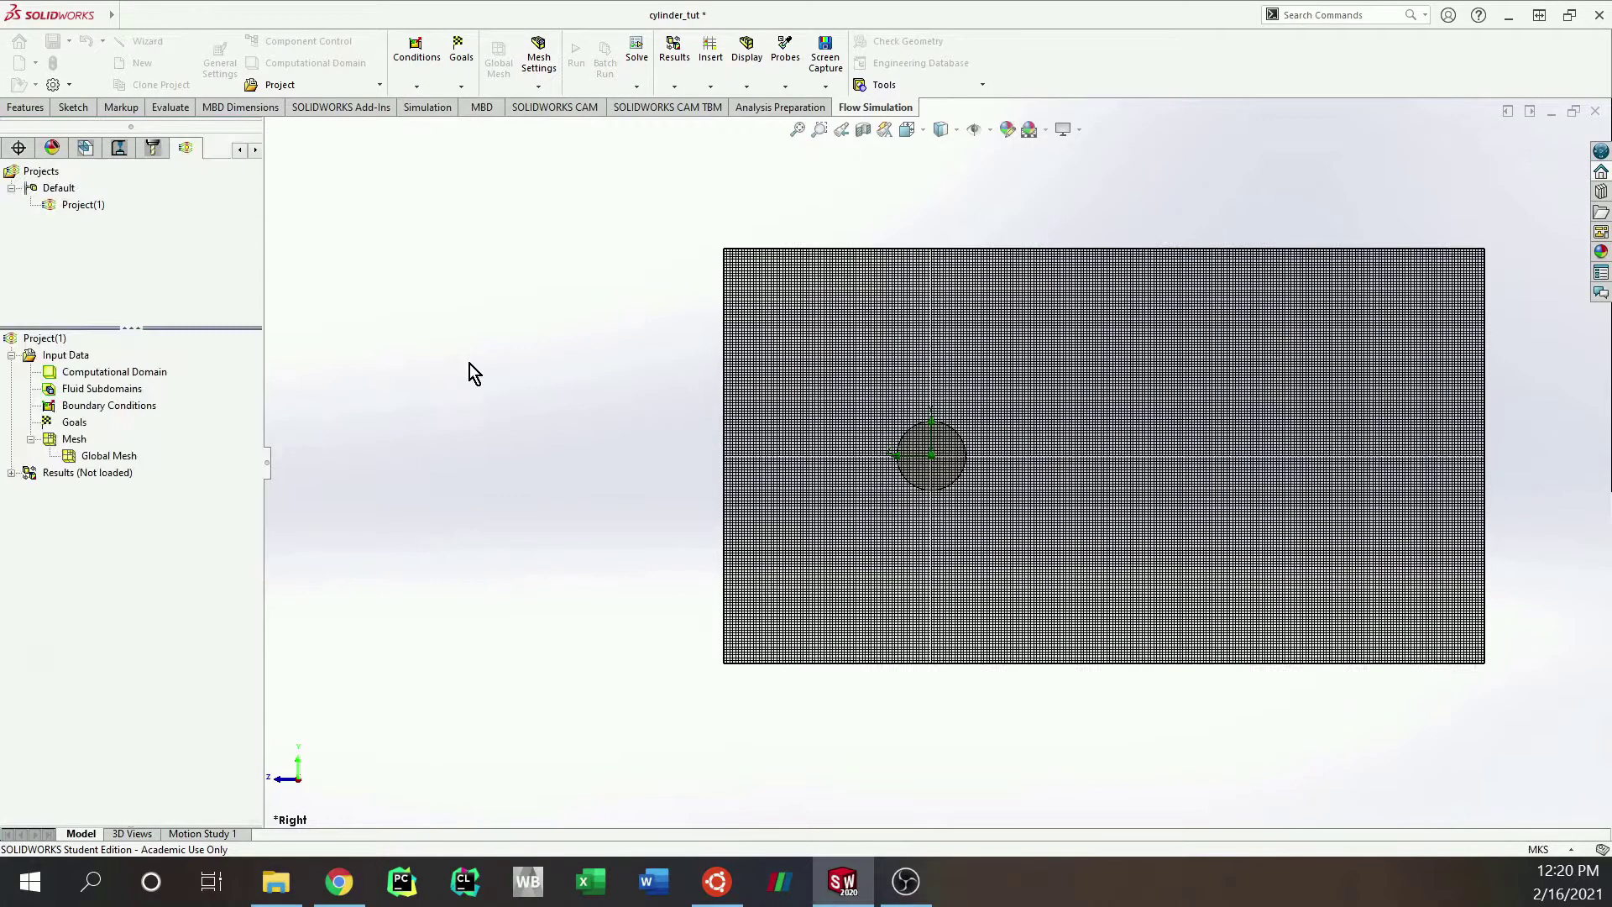
Step: Add Force (Y) and Force (Z) global goals to the project
{"action": "right_click", "coordinate": [97, 422]}
{"action": "left_click", "coordinate": [118, 432]}
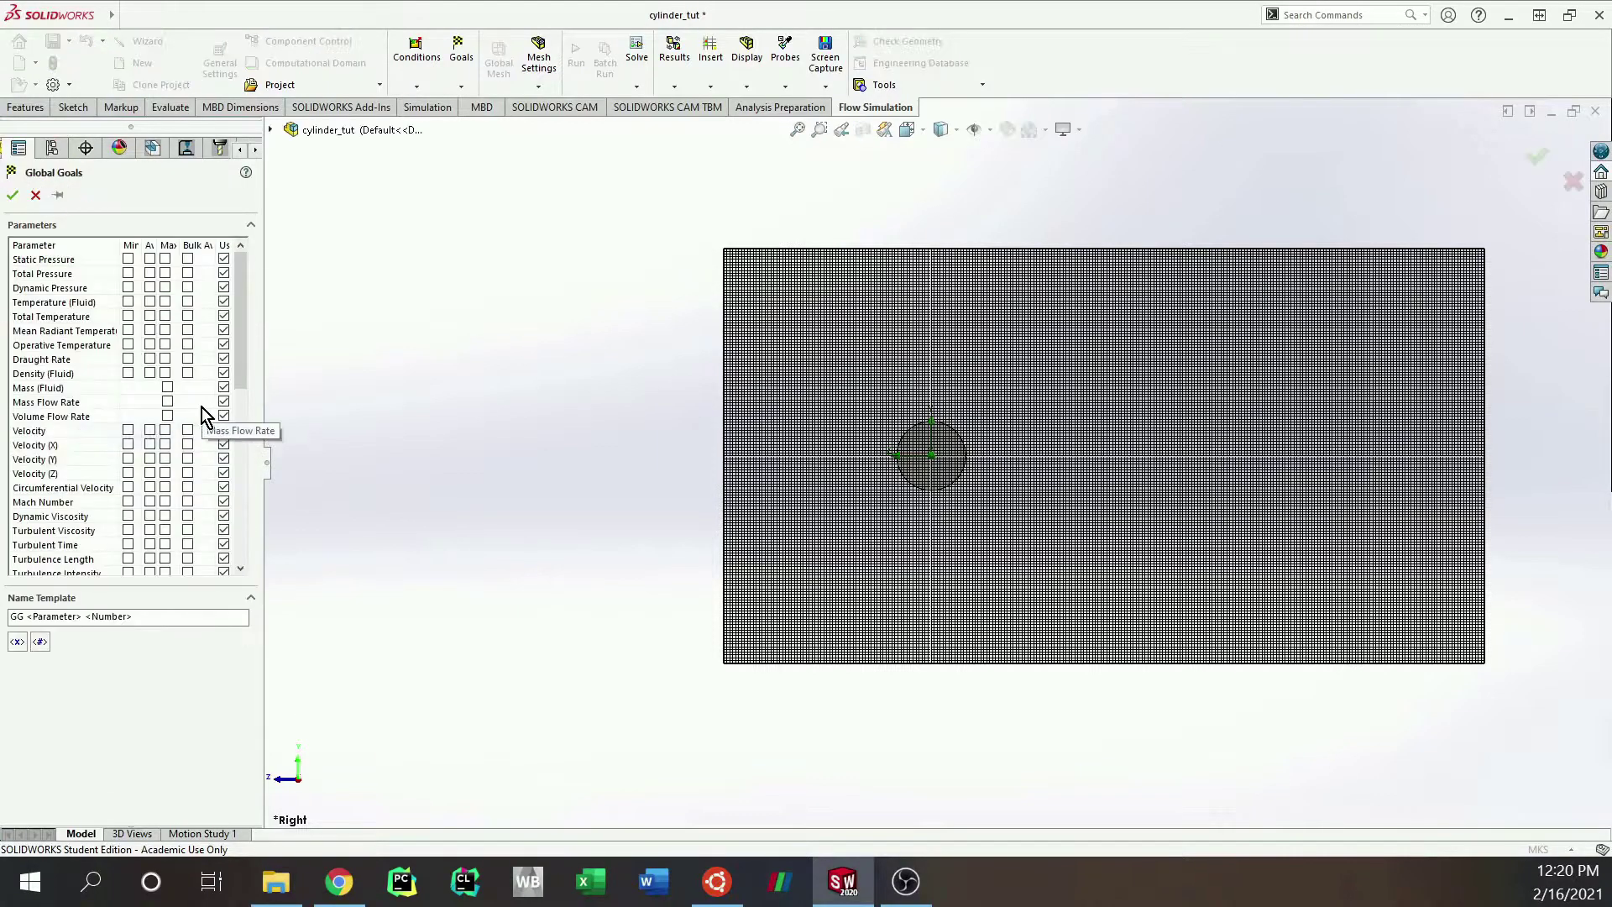
{"action": "scroll", "coordinate": [170, 406], "scroll_direction": "down", "scroll_amount": 7}
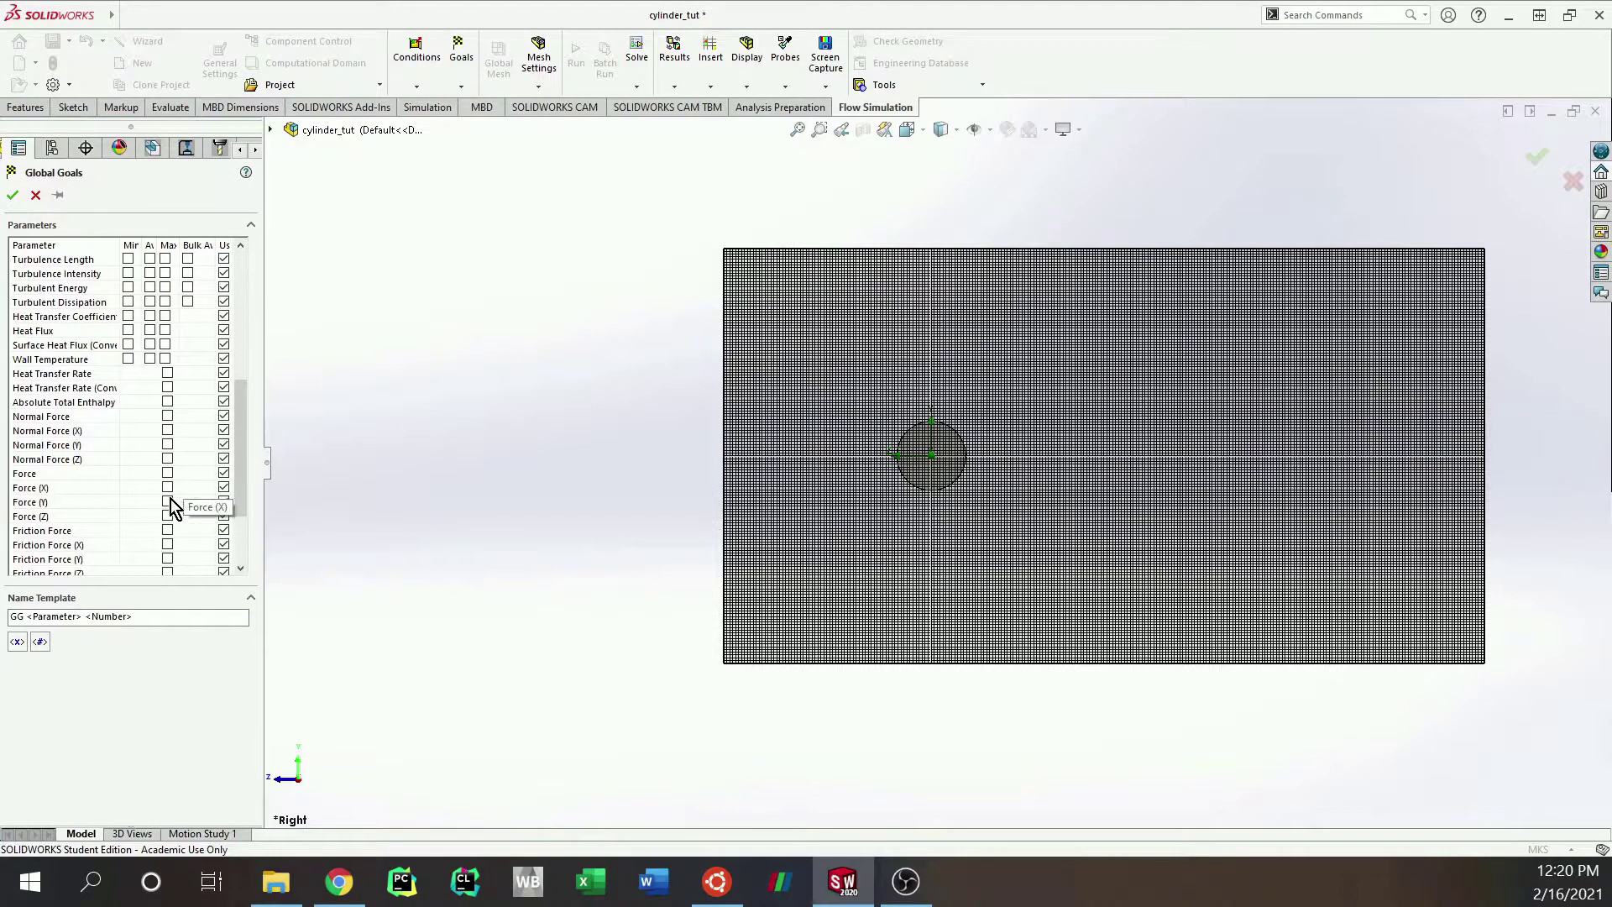
{"action": "left_click", "coordinate": [167, 502]}
{"action": "left_click", "coordinate": [167, 516]}
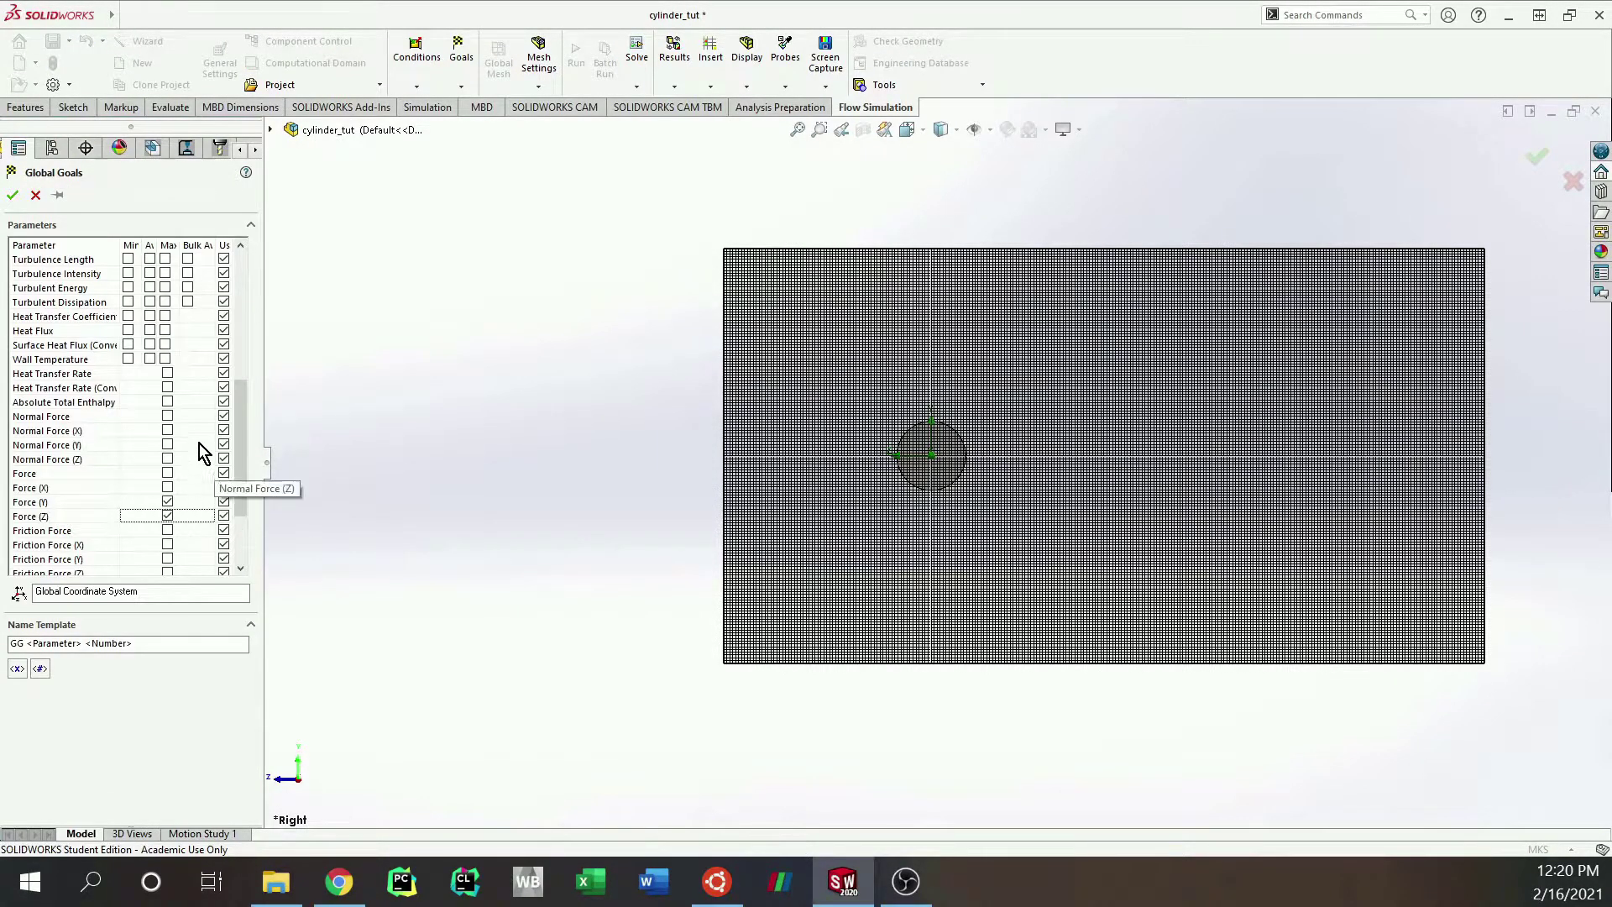
{"action": "left_click", "coordinate": [13, 195]}
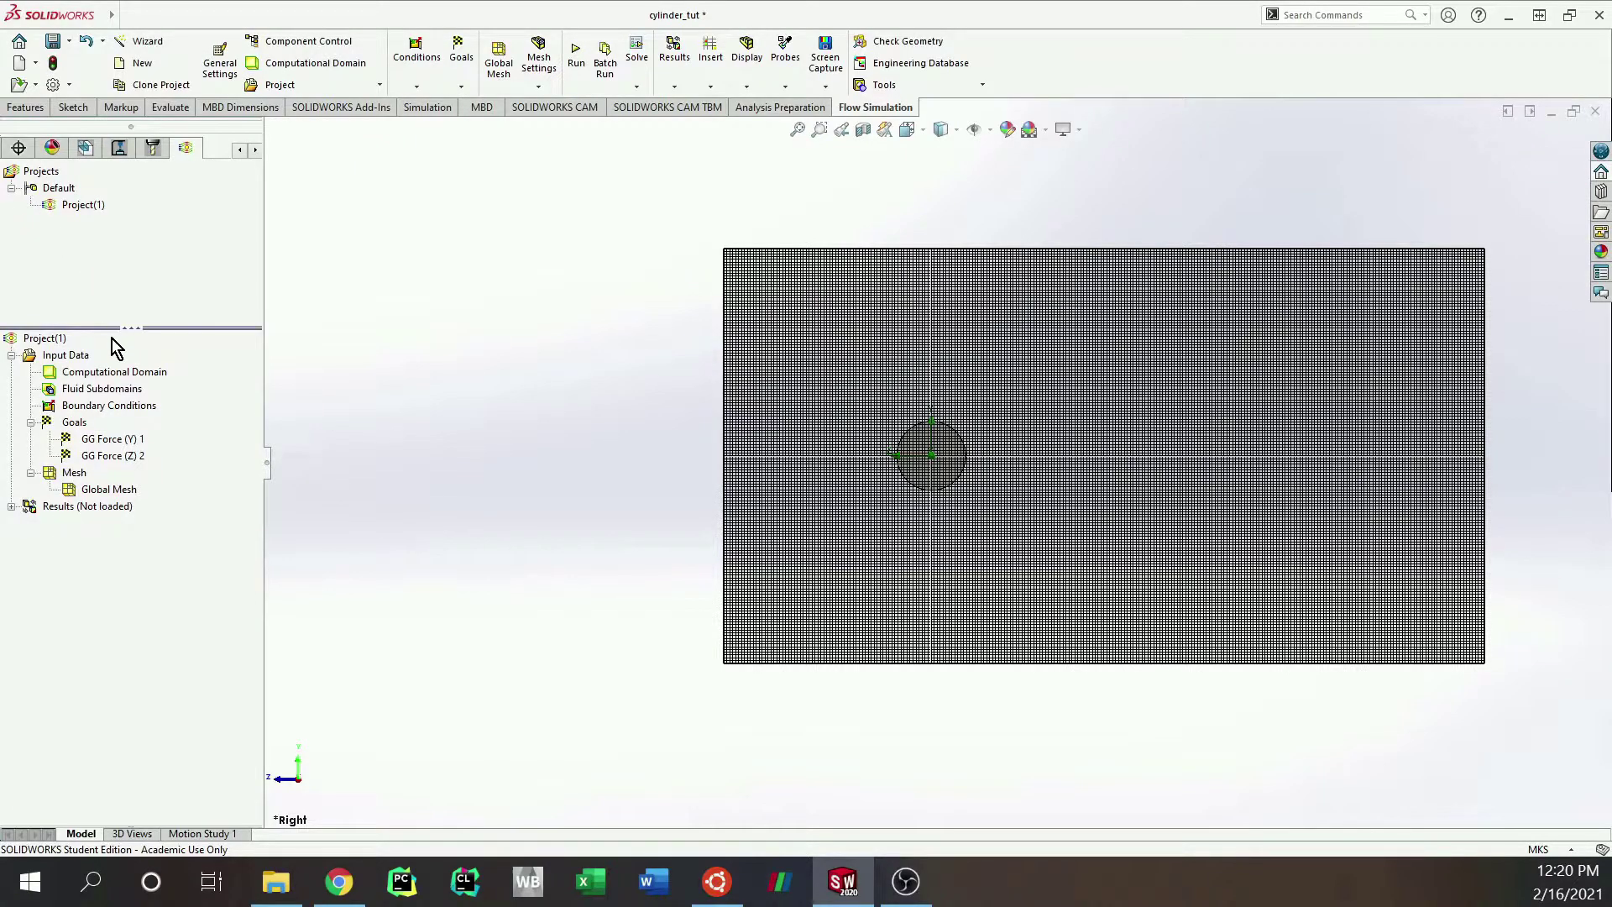
Step: Rename the Force (Y) goal to Lift
{"action": "right_click", "coordinate": [126, 440]}
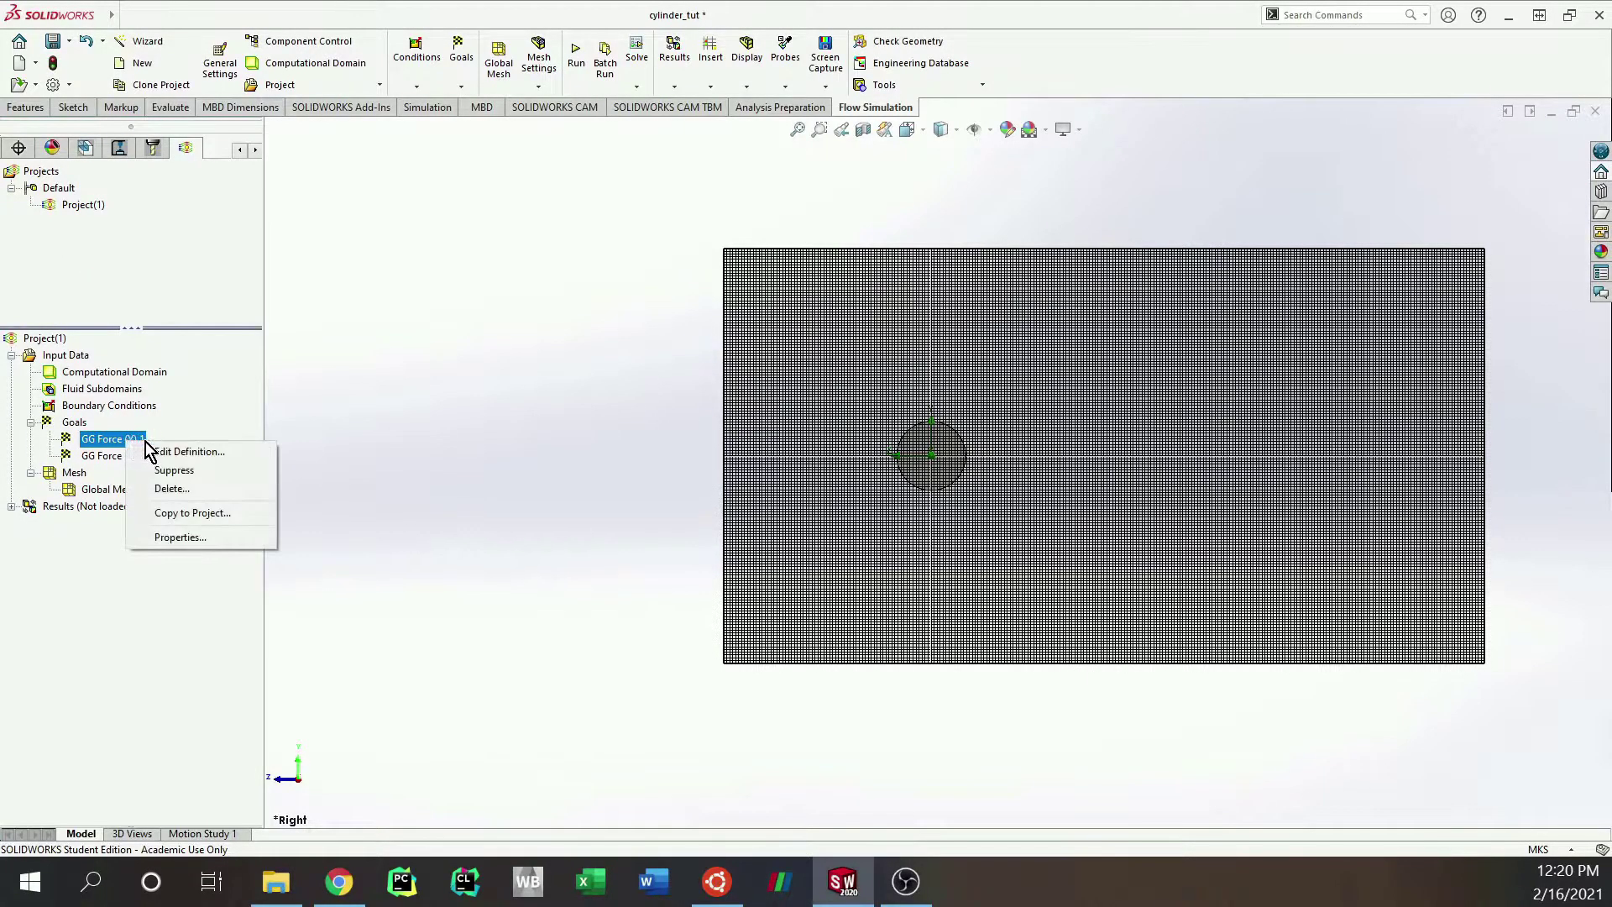
{"action": "left_click", "coordinate": [178, 538]}
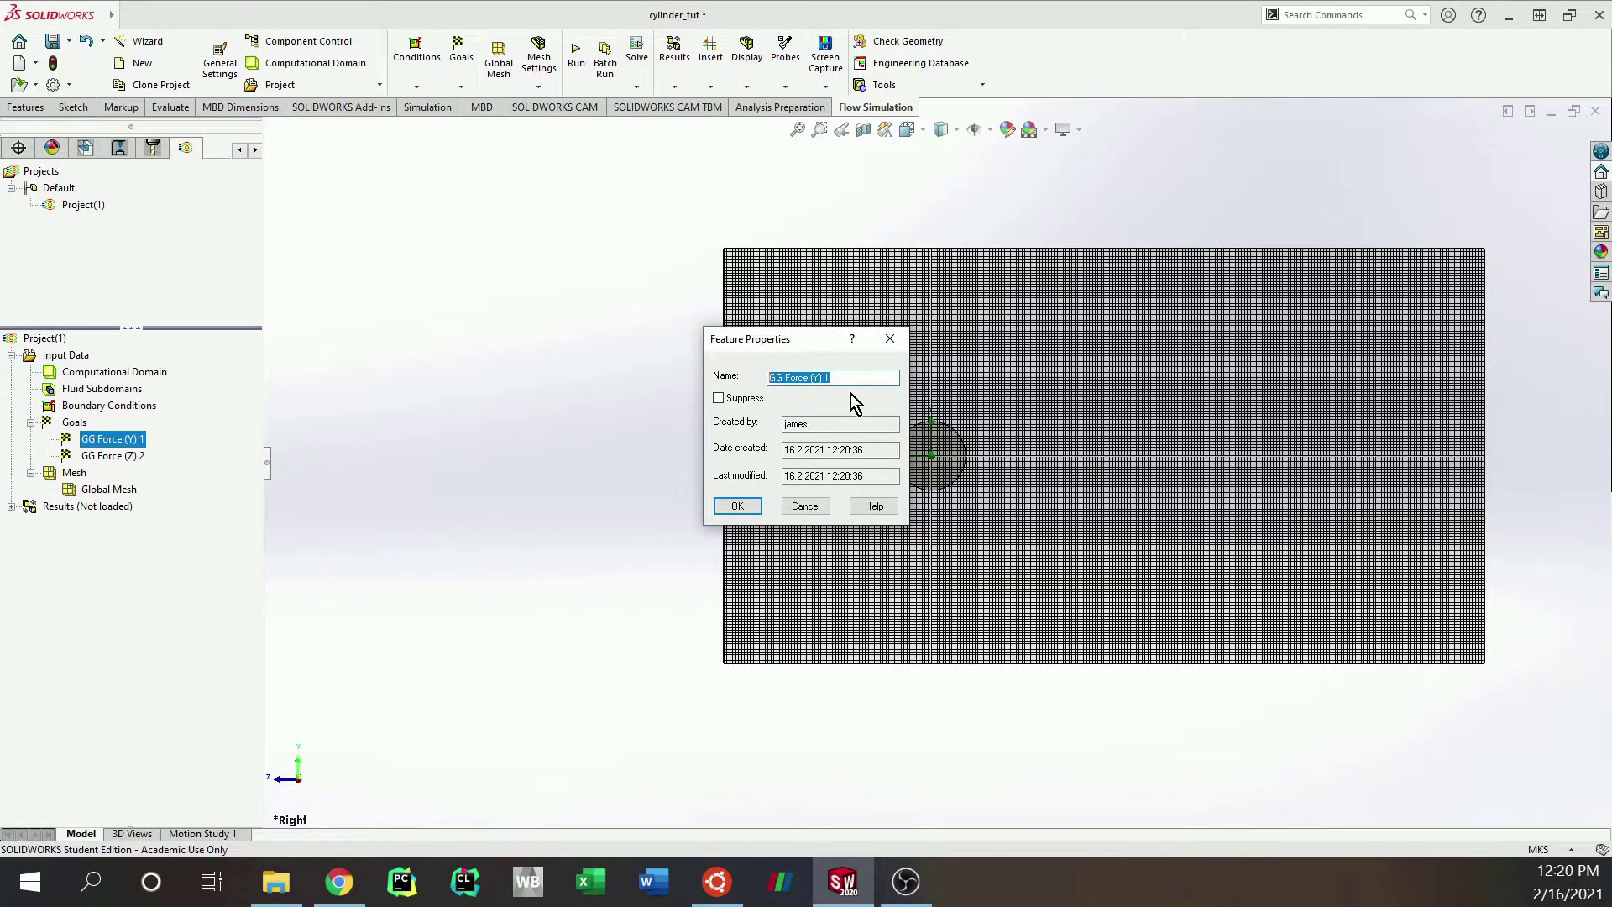
{"action": "type", "text": "Lift"}
{"action": "left_click", "coordinate": [737, 505]}
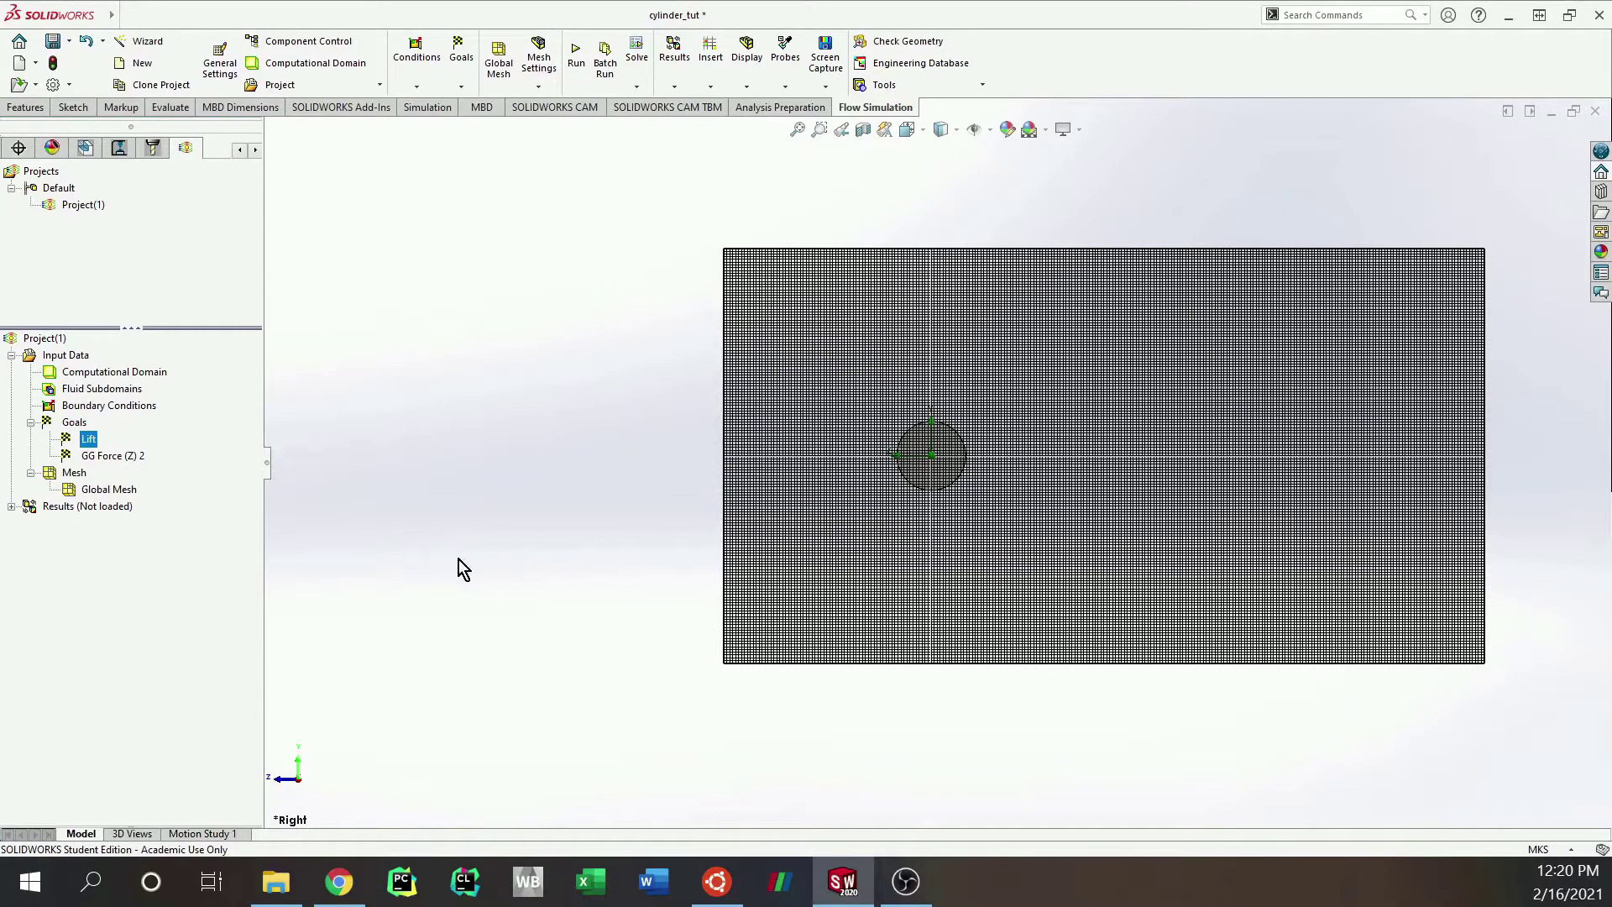
Step: Rename the GG Force (Z) 2 goal to Drag
{"action": "left_click", "coordinate": [104, 458]}
{"action": "right_click", "coordinate": [106, 457]}
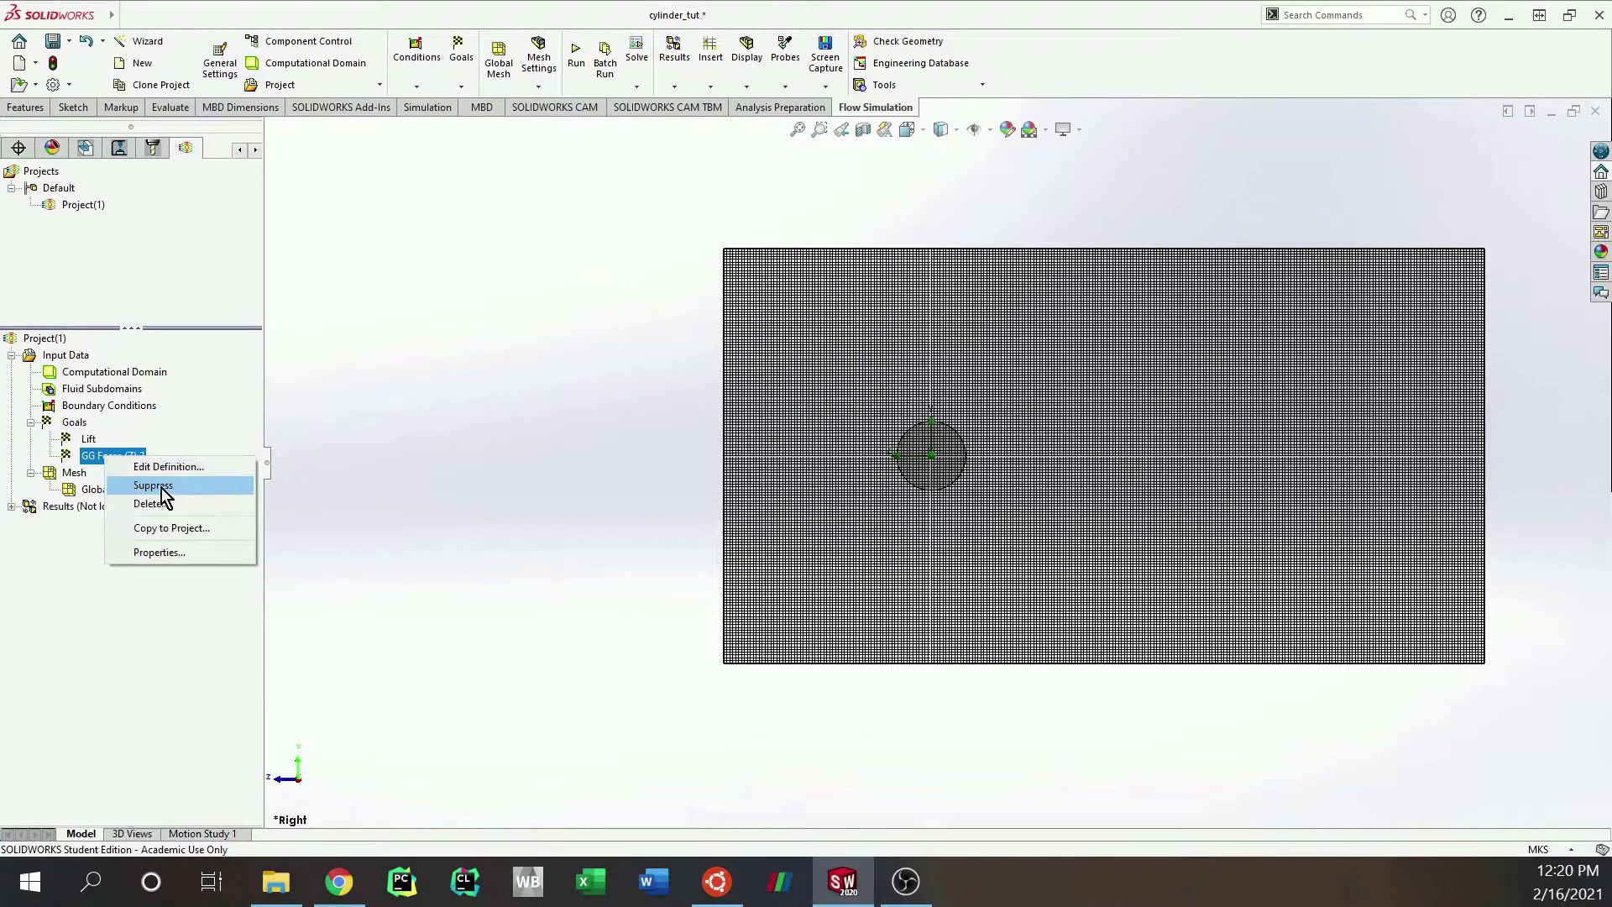
{"action": "left_click", "coordinate": [166, 554]}
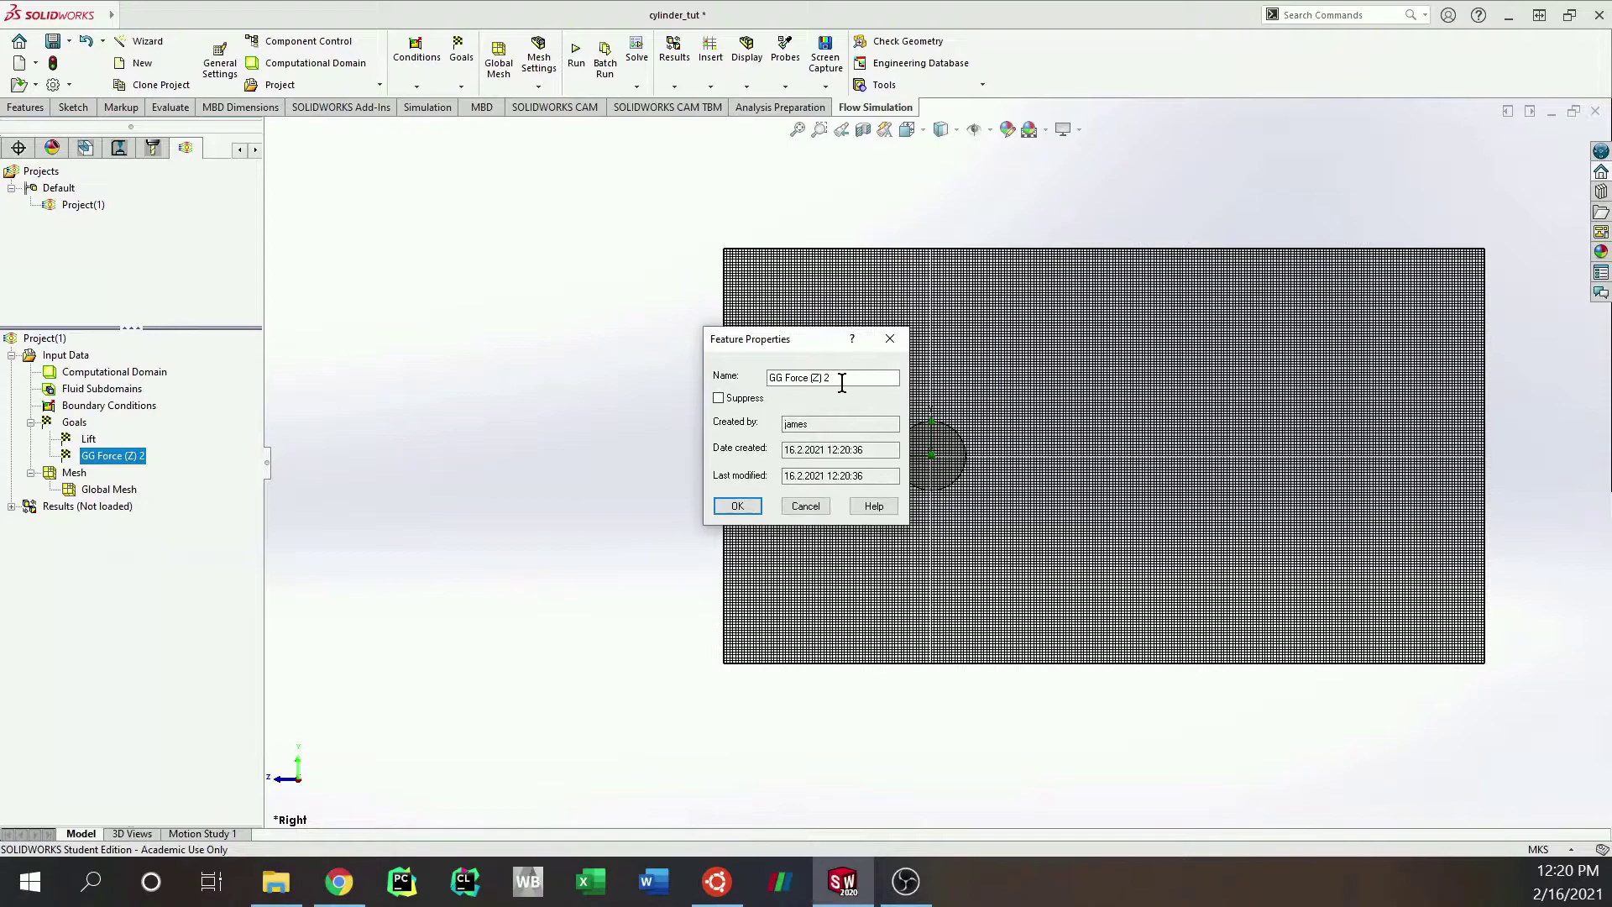
{"action": "left_click_drag", "start_coordinate": [842, 382], "coordinate": [751, 380]}
{"action": "left_click", "coordinate": [744, 501]}
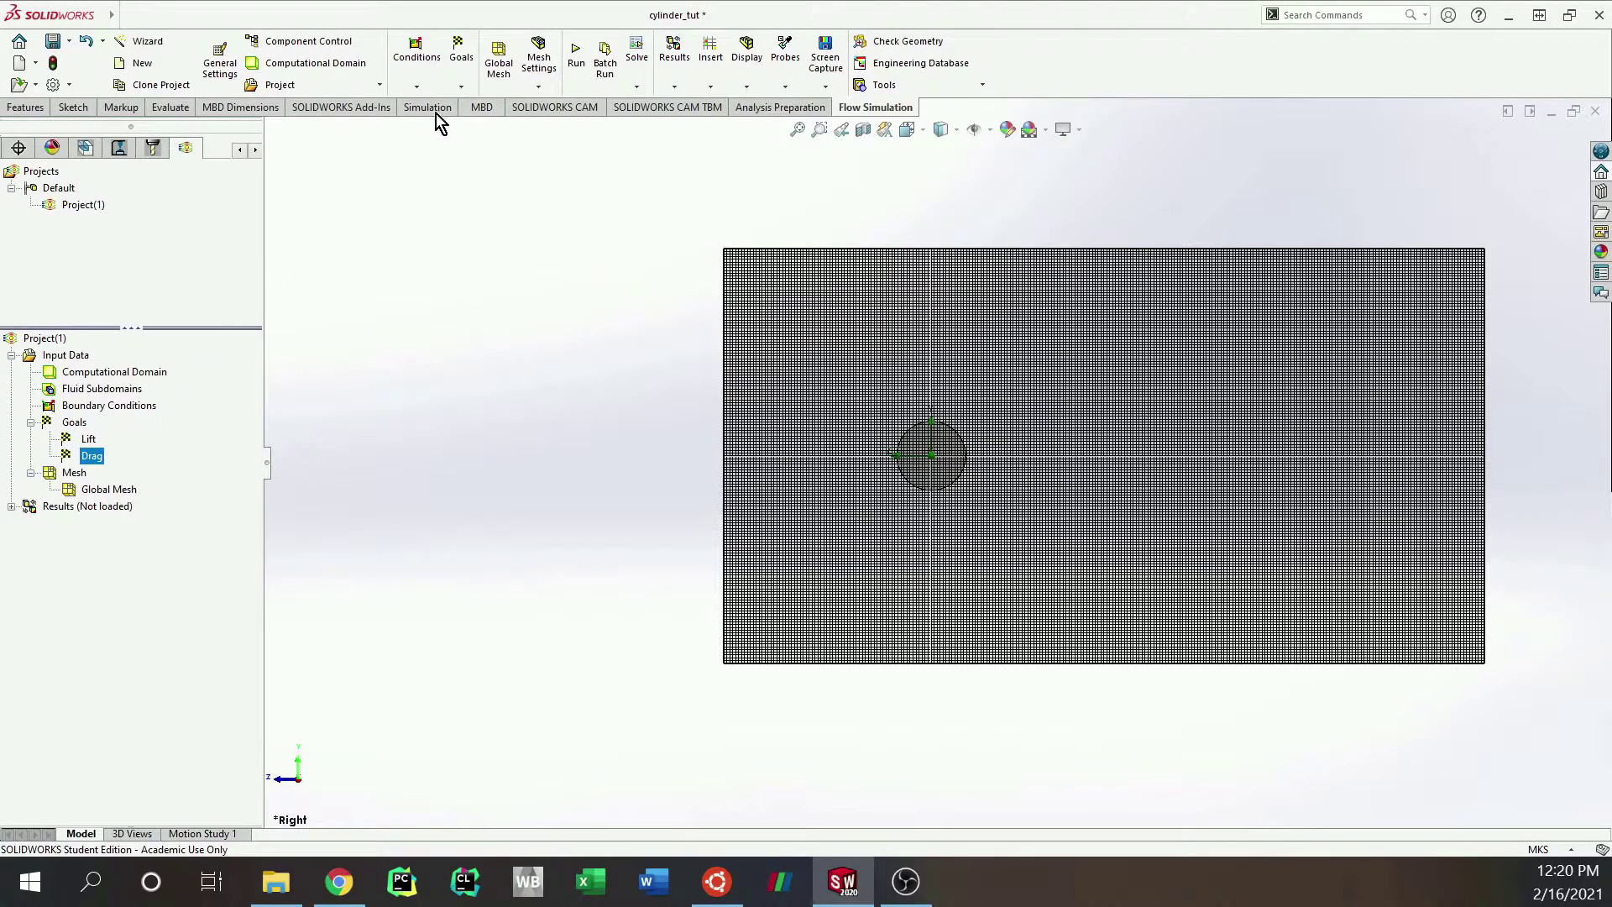
Step: In Calculation Control Options, set a manual time step of 0.001 s
{"action": "left_click", "coordinate": [636, 86]}
{"action": "left_click", "coordinate": [664, 107]}
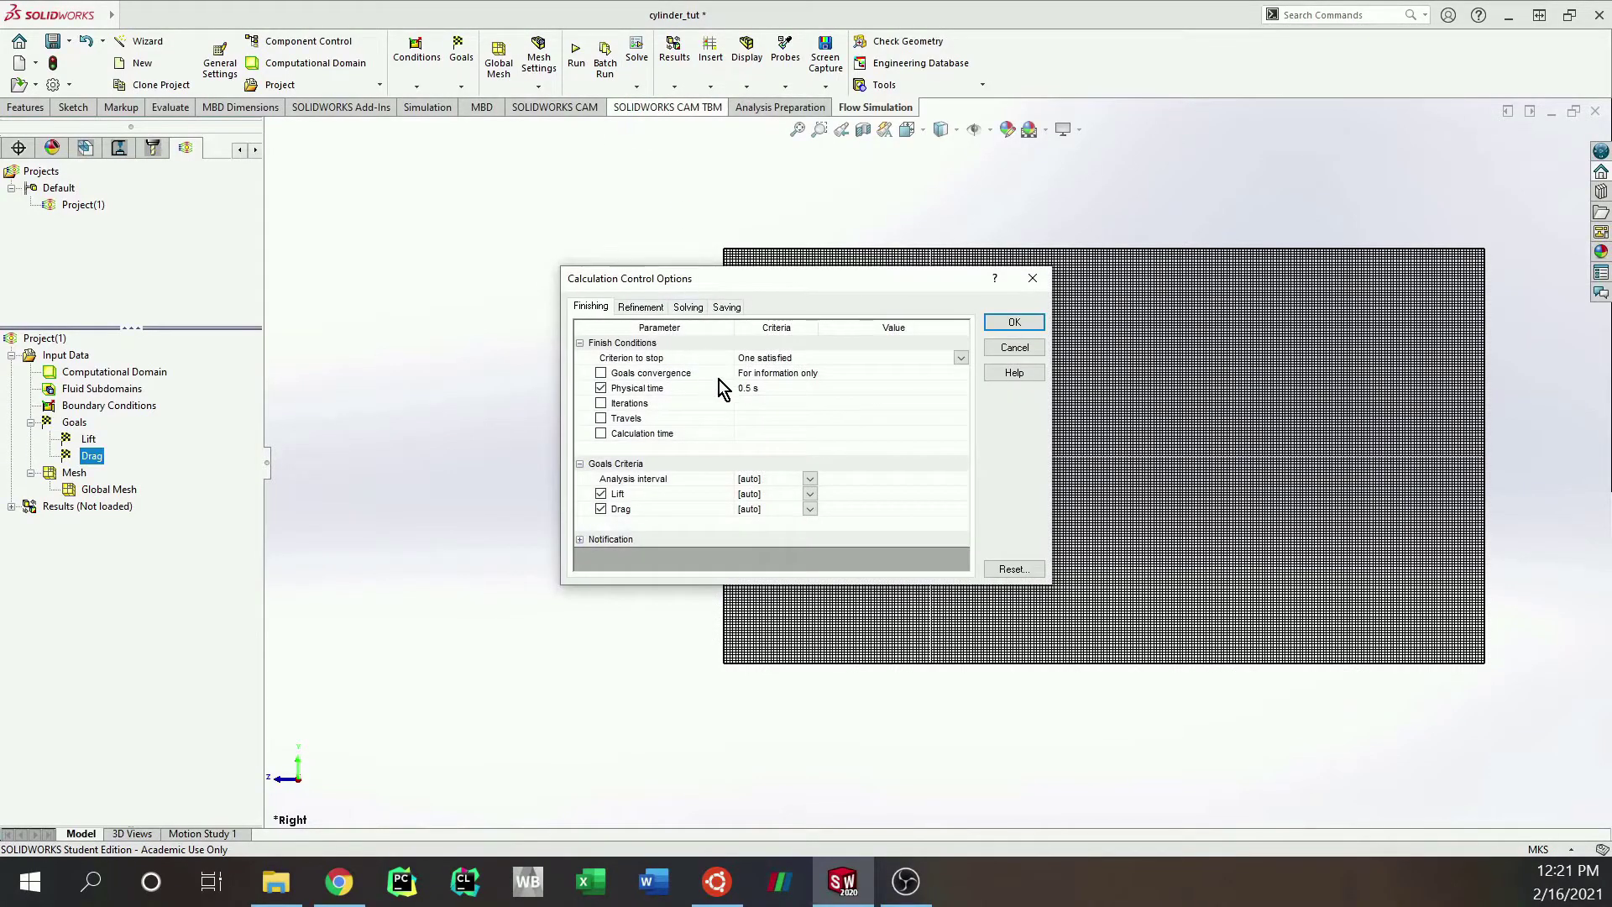
{"action": "left_click", "coordinate": [641, 307]}
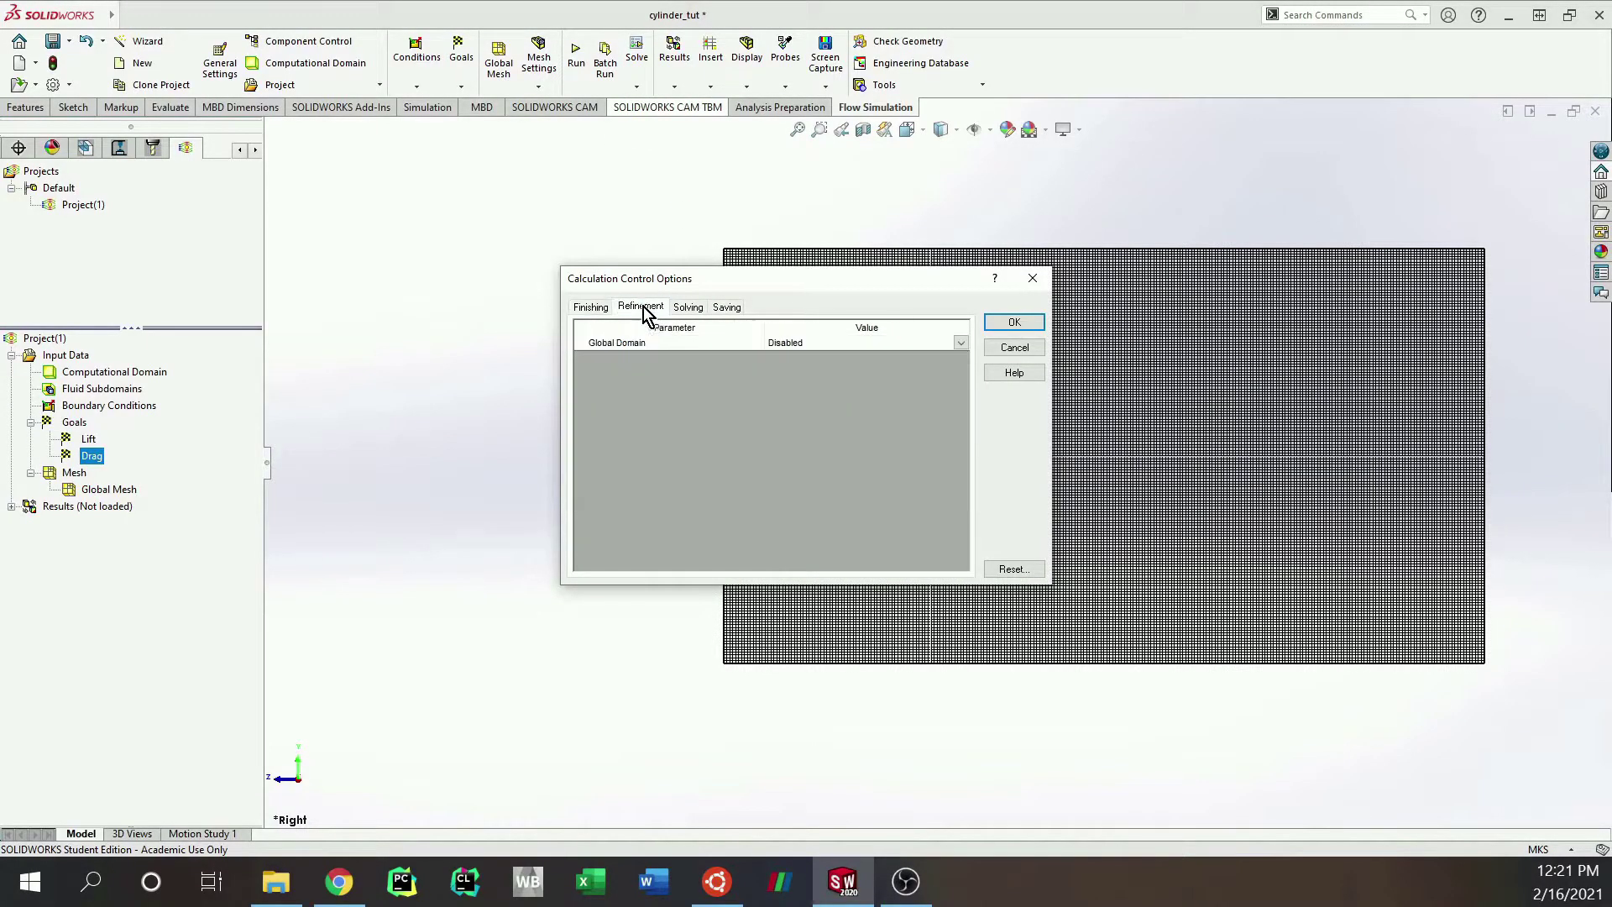
{"action": "left_click", "coordinate": [688, 308]}
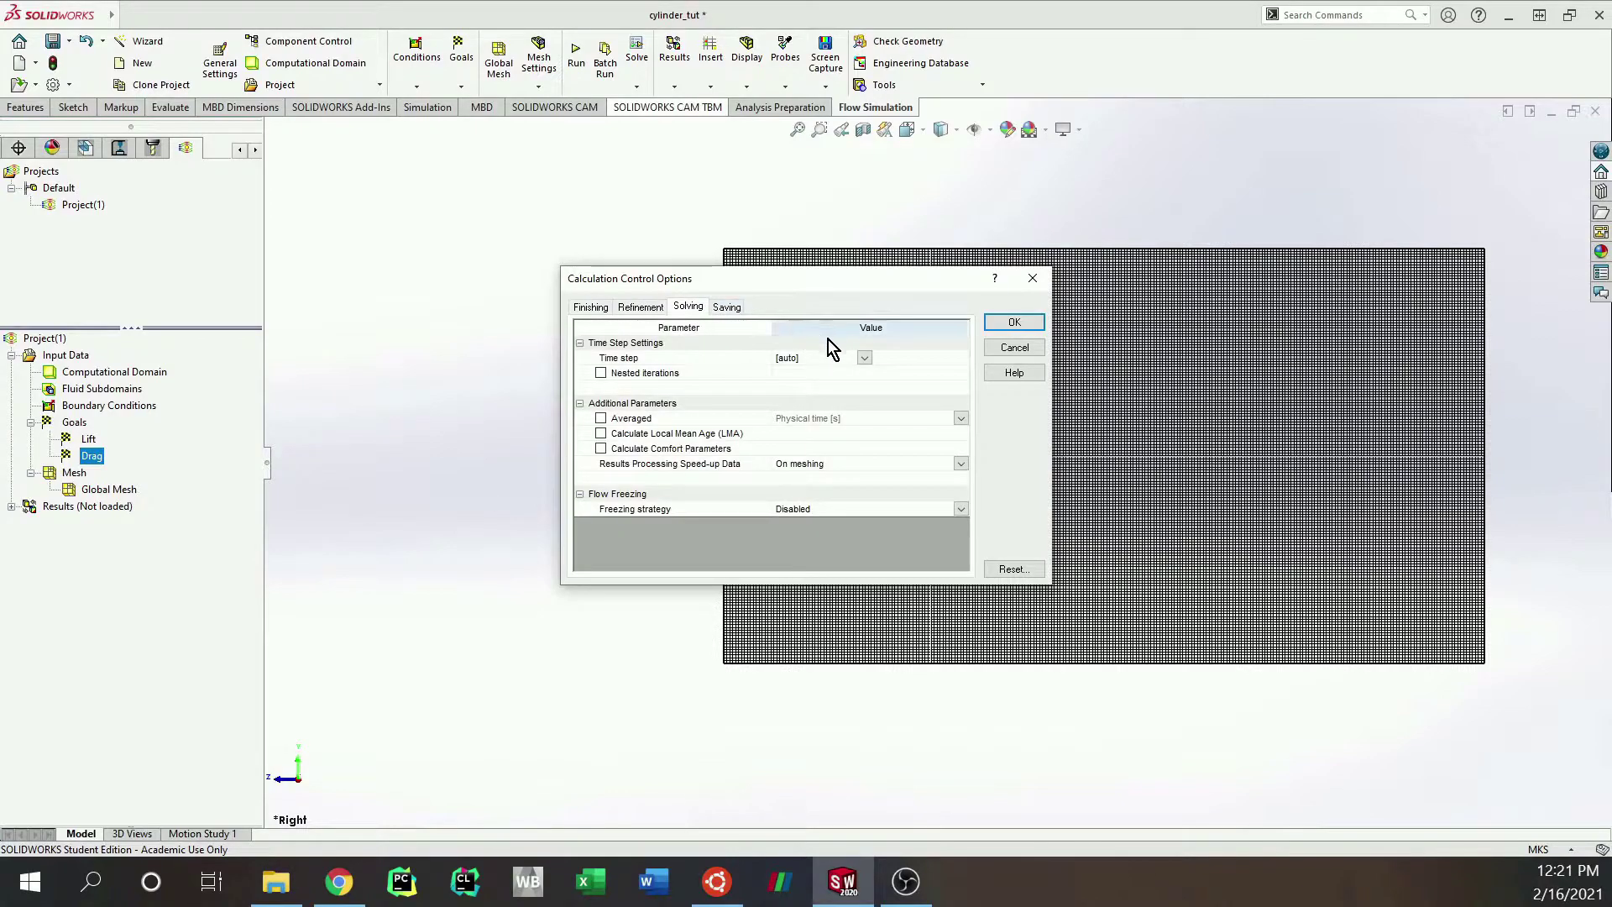
{"action": "left_click", "coordinate": [868, 359]}
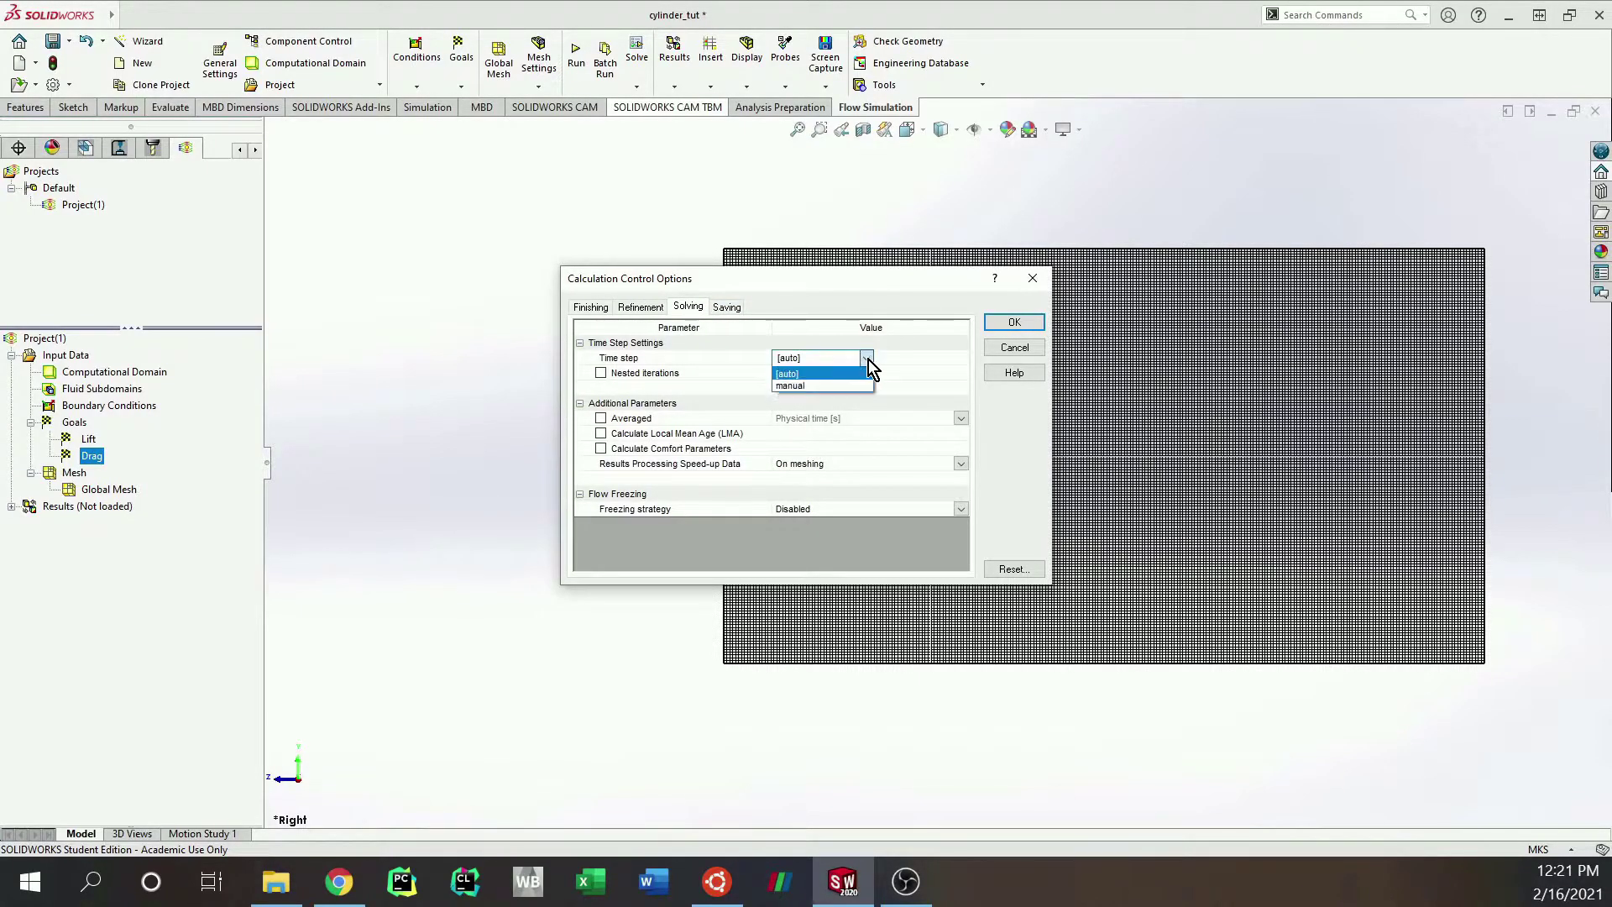
{"action": "left_click", "coordinate": [841, 386]}
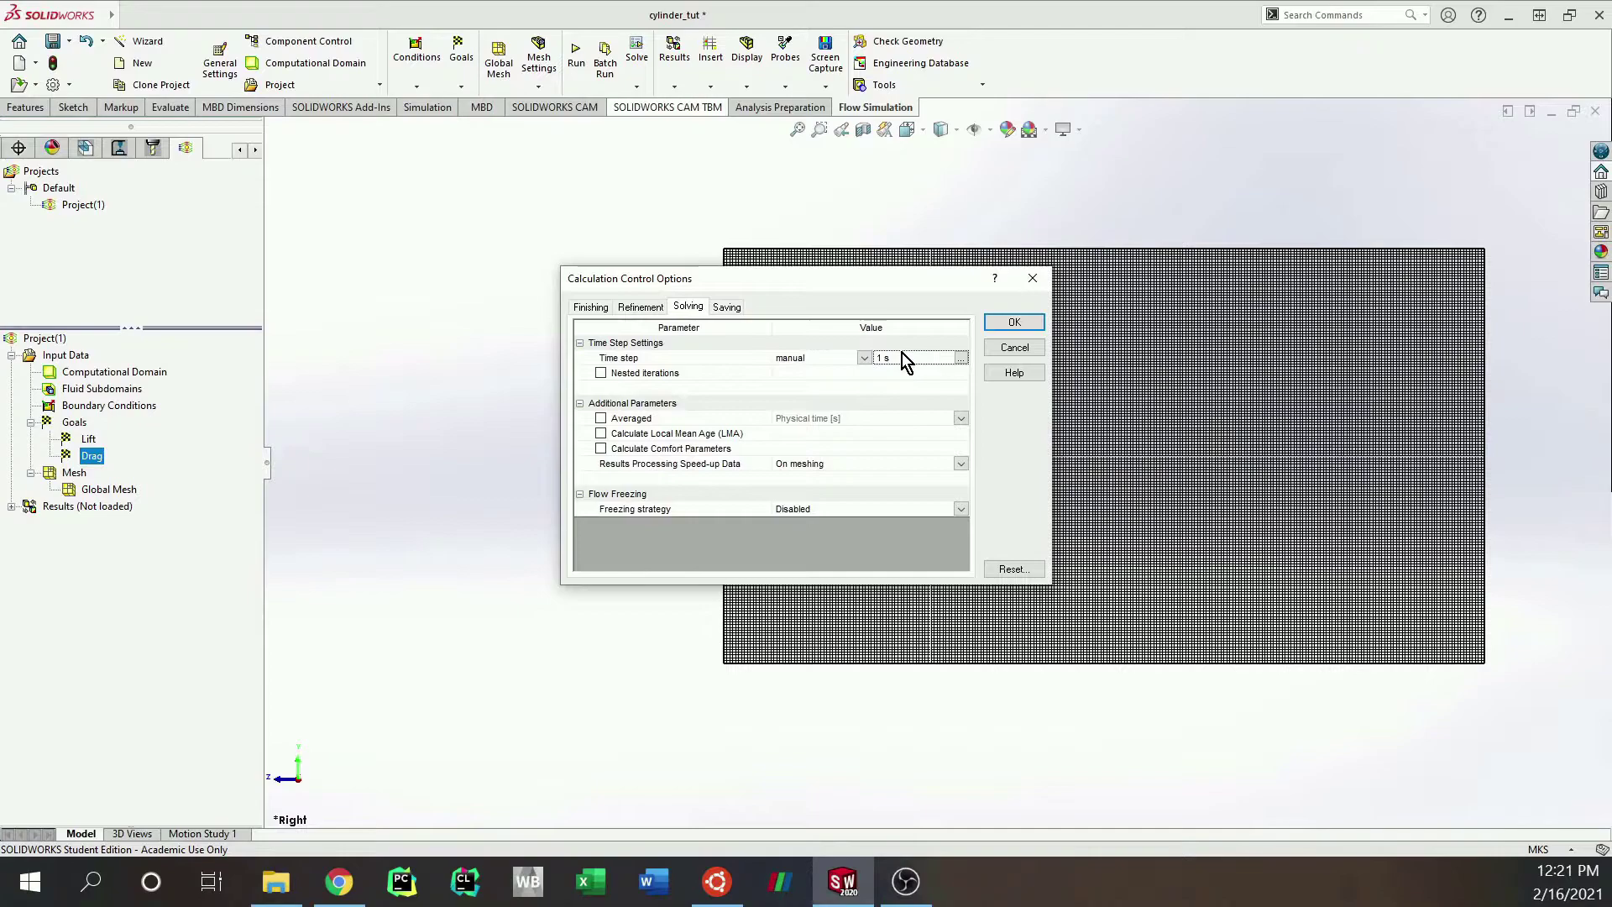
{"action": "left_click", "coordinate": [902, 356]}
{"action": "type", "text": "0.001"}
Step: Enable periodic Transient Explorer saving and apply the options
{"action": "left_click", "coordinate": [727, 306]}
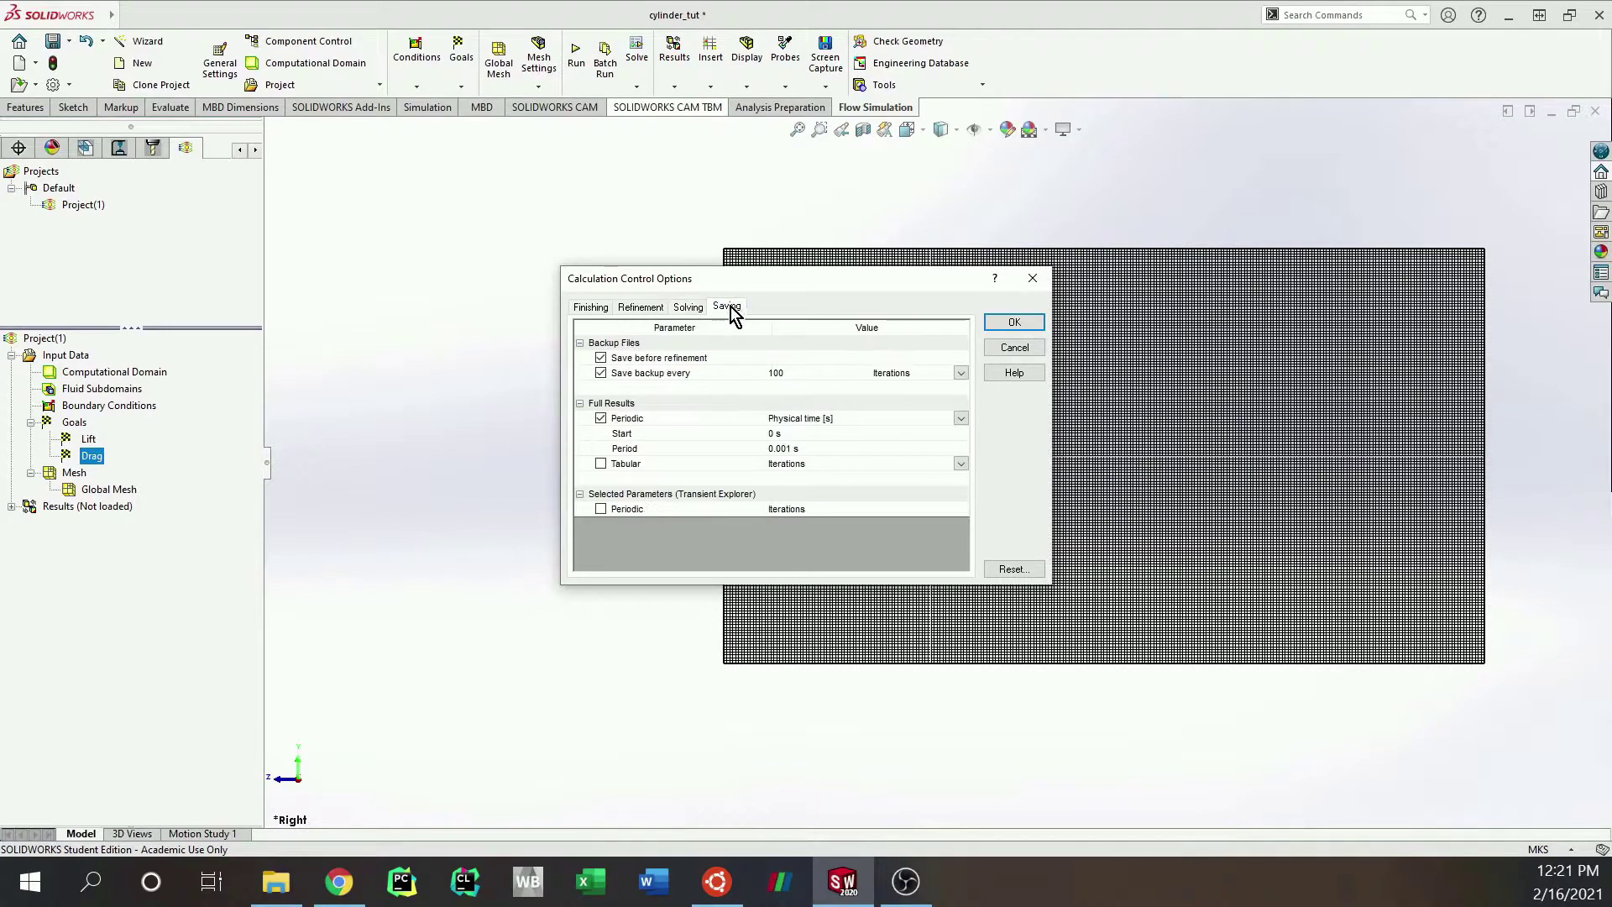
{"action": "left_click", "coordinate": [601, 509]}
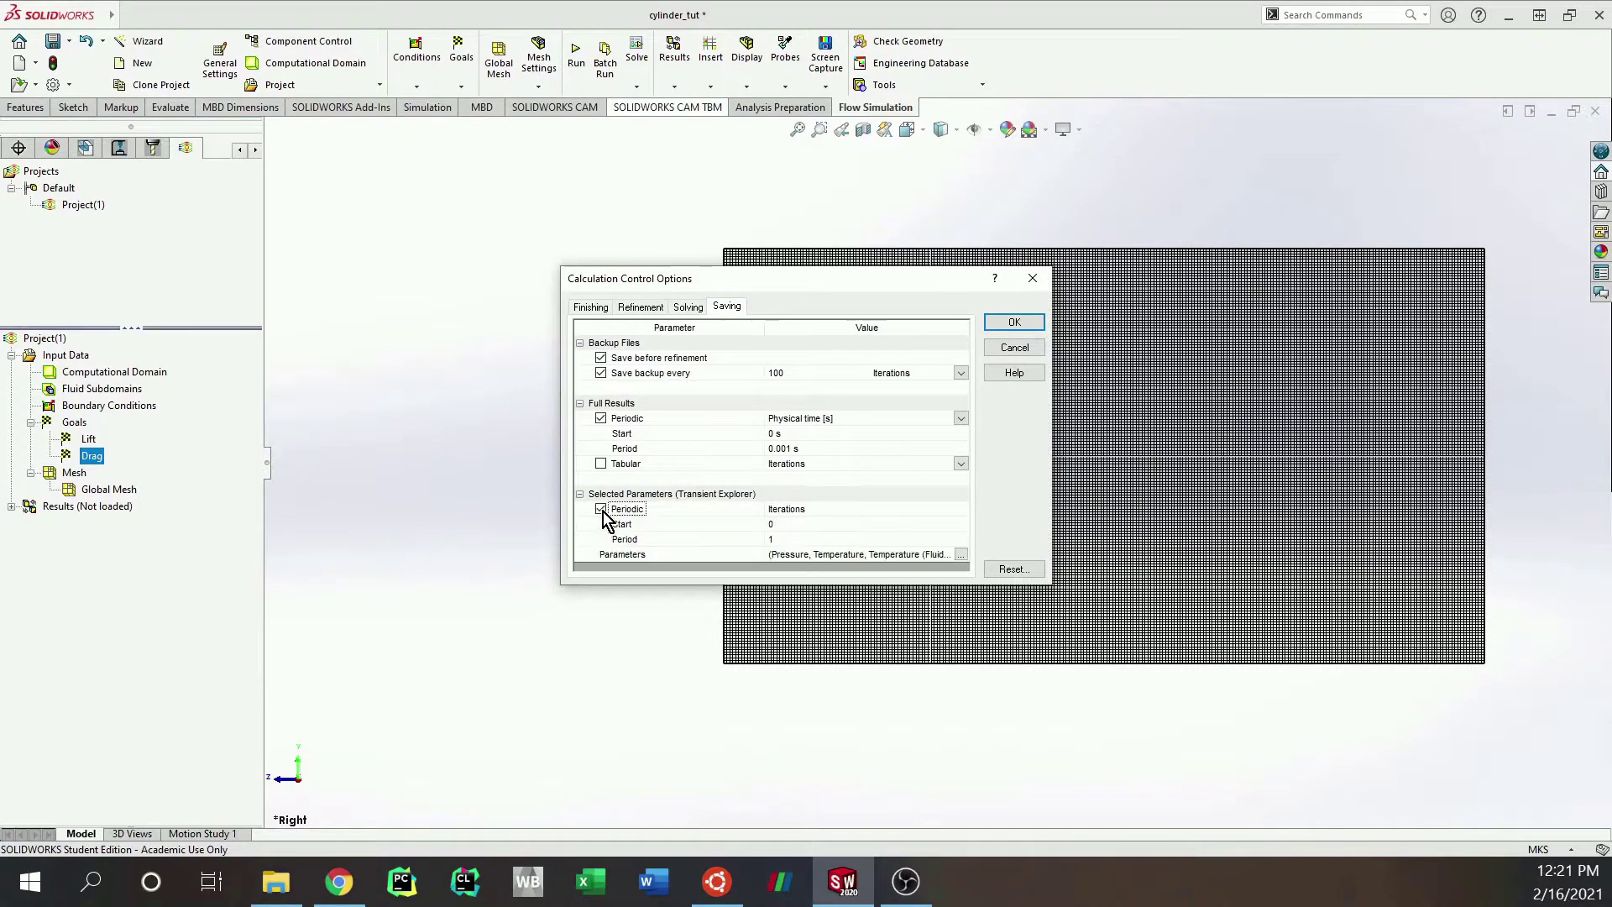
{"action": "left_click", "coordinate": [1004, 322]}
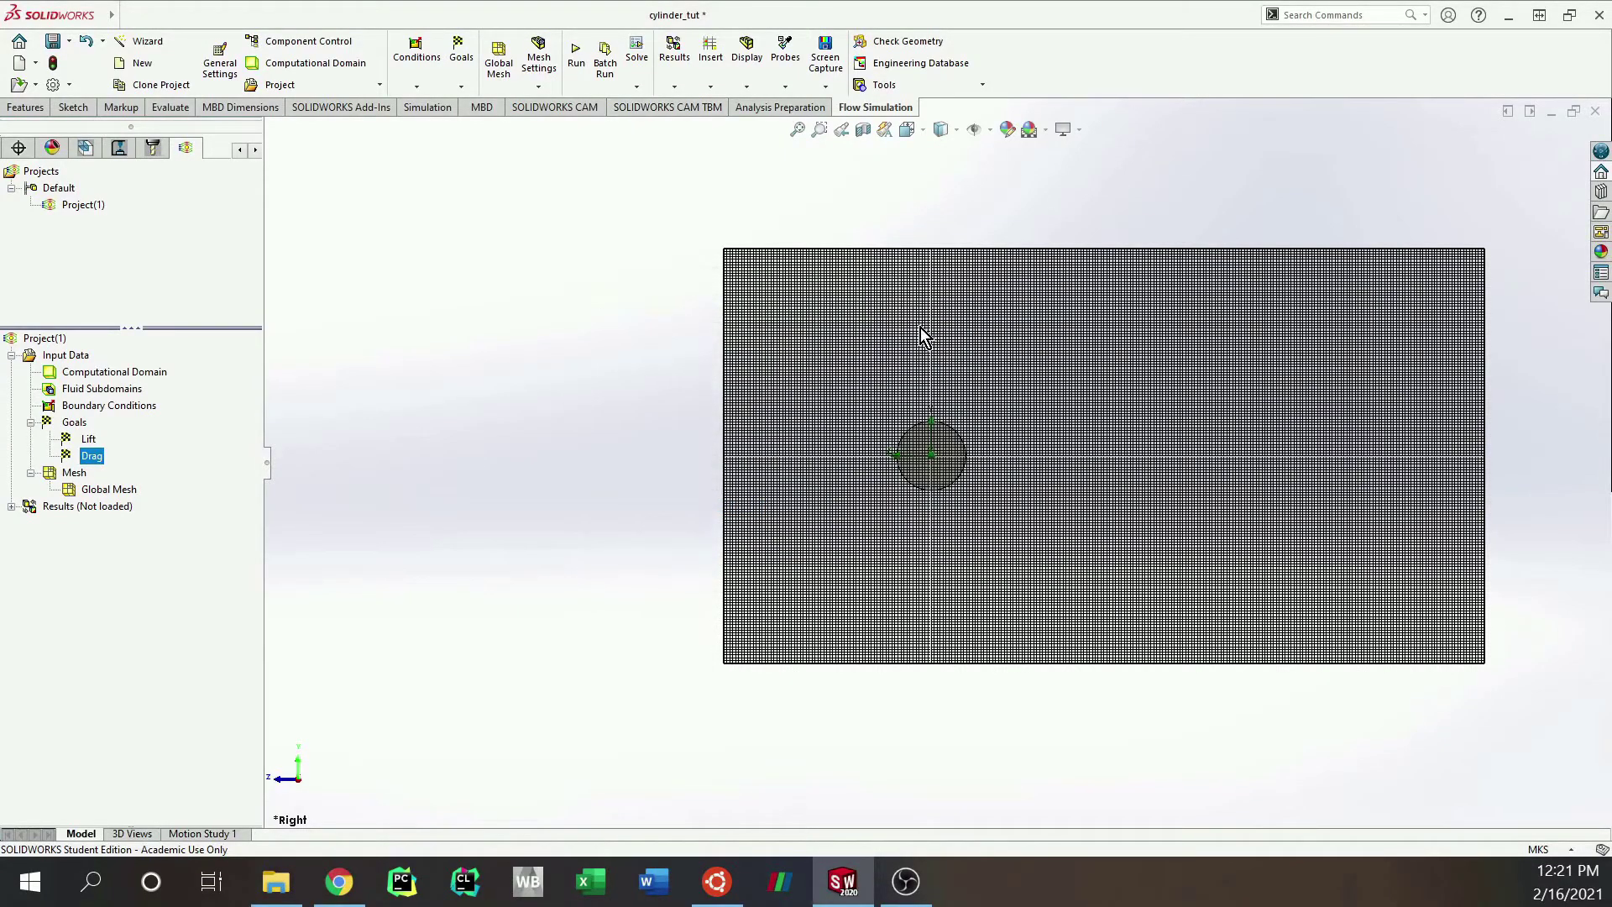
Step: Run a new calculation of the flow project
{"action": "left_click", "coordinate": [576, 55]}
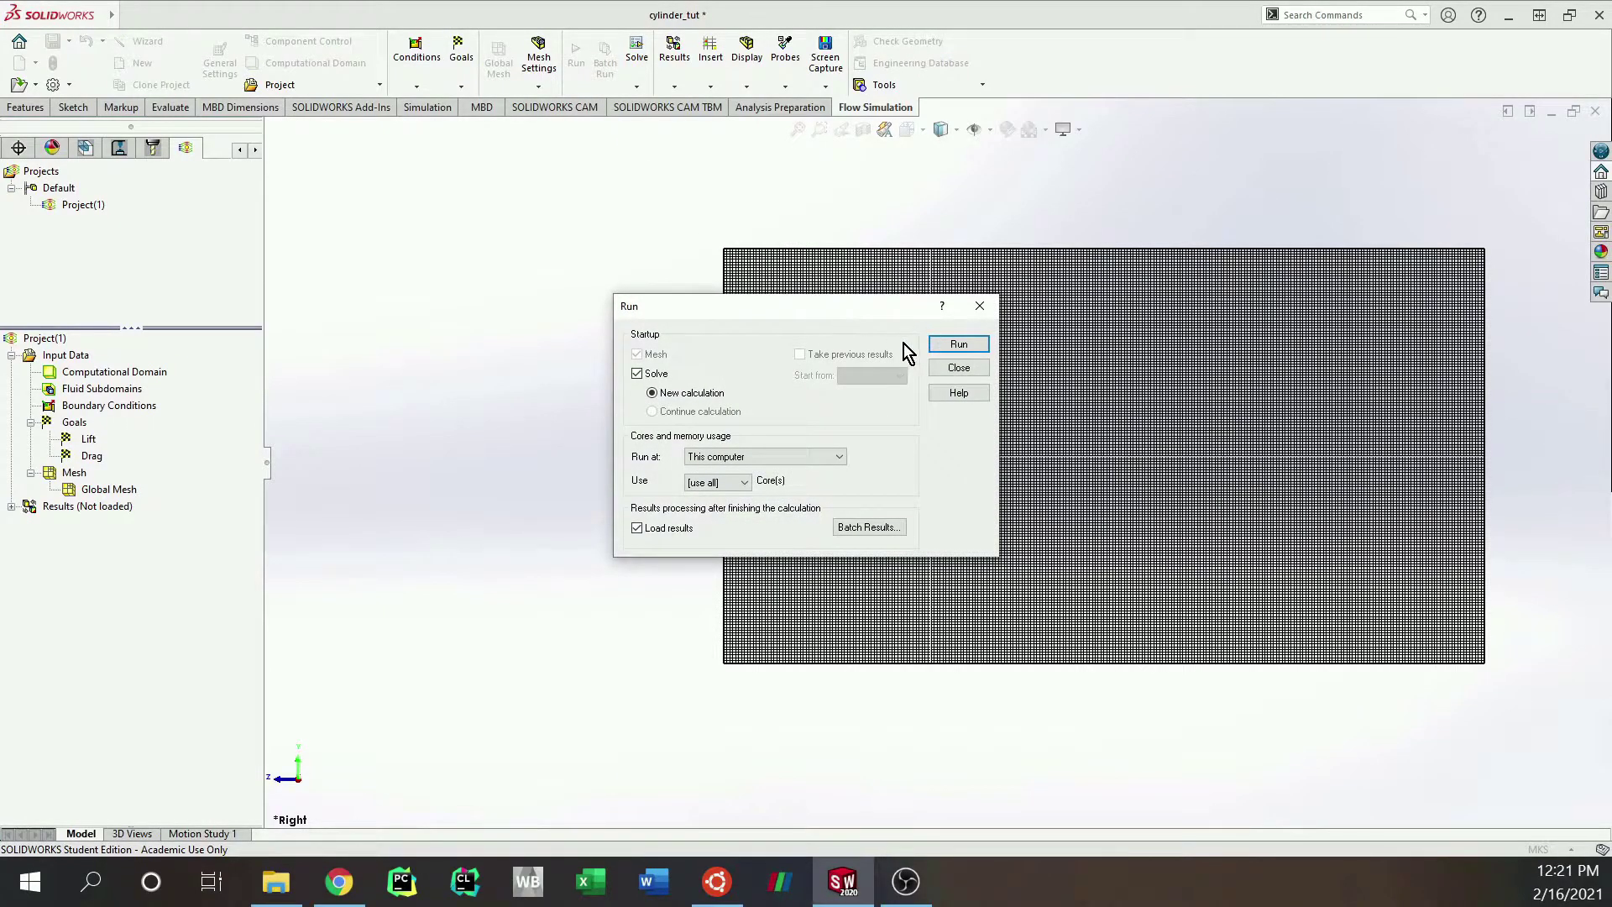
{"action": "left_click", "coordinate": [957, 345]}
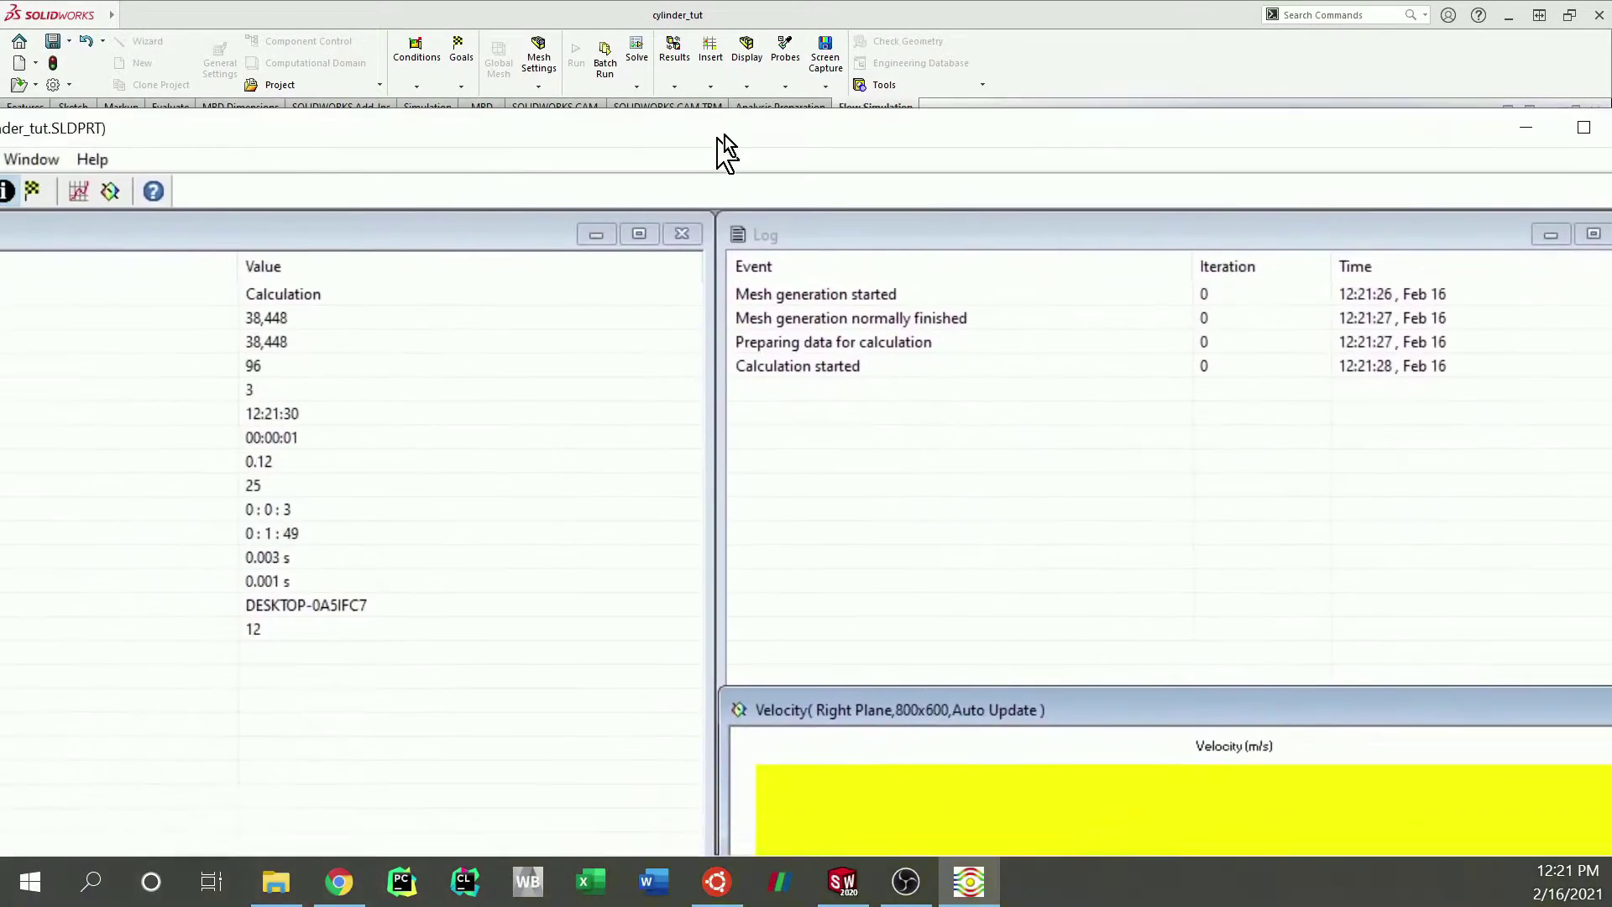
Step: Stop the solver at 0.163 s after 163 iterations, save results, and close the Solver window
{"action": "left_click_drag", "start_coordinate": [720, 142], "coordinate": [778, 2]}
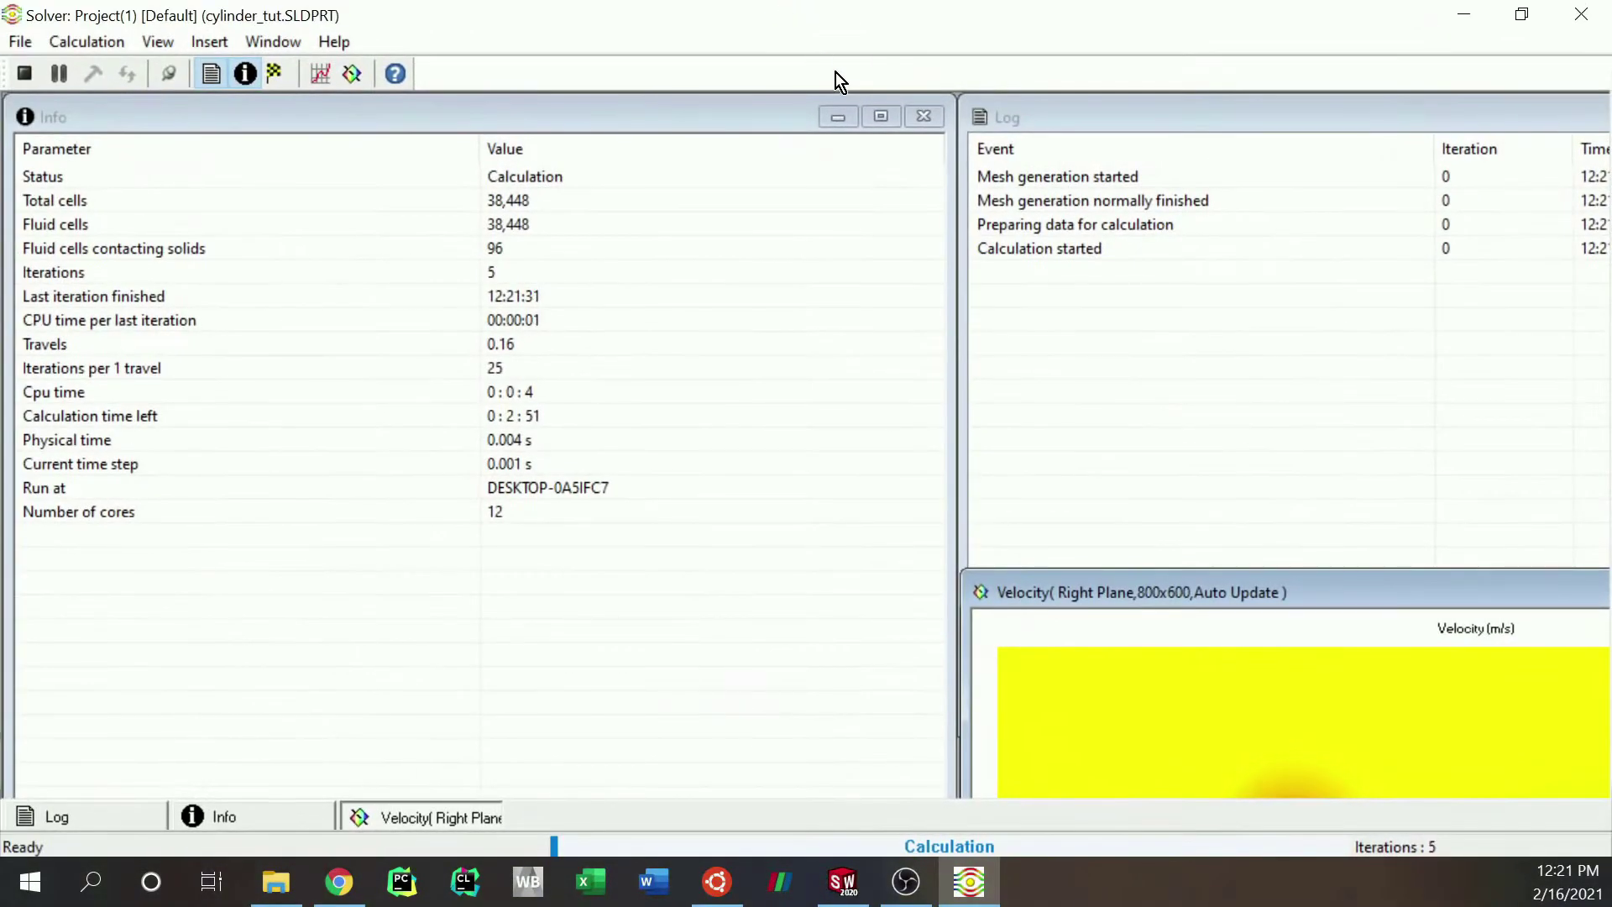
{"action": "left_click_drag", "start_coordinate": [1091, 592], "coordinate": [804, 436]}
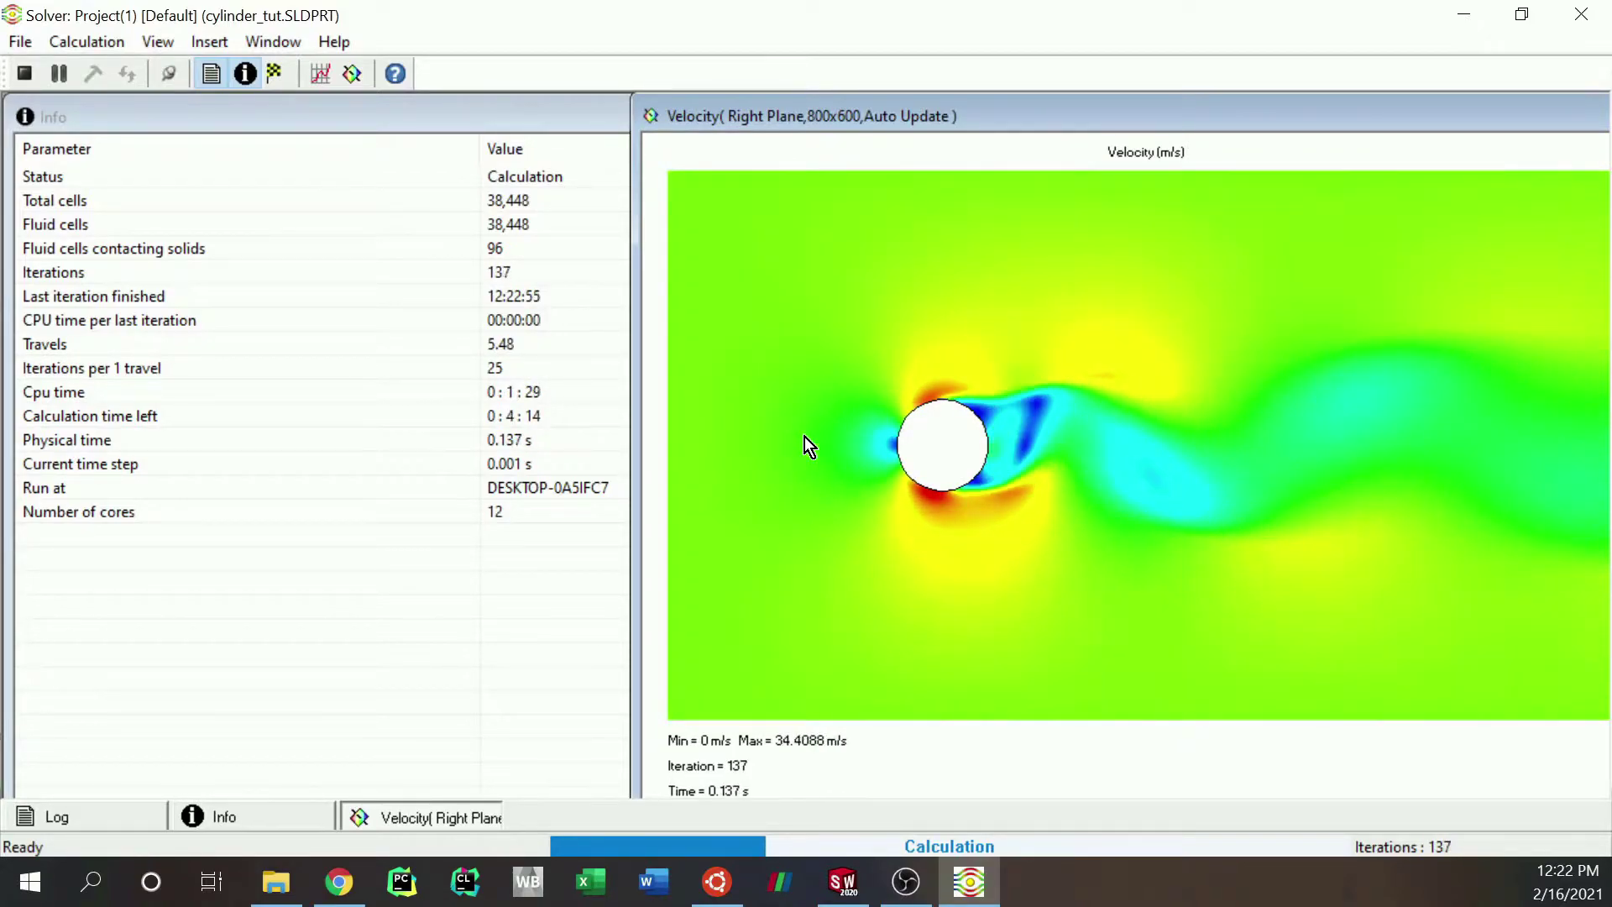
{"action": "left_click", "coordinate": [25, 73]}
{"action": "left_click", "coordinate": [707, 495]}
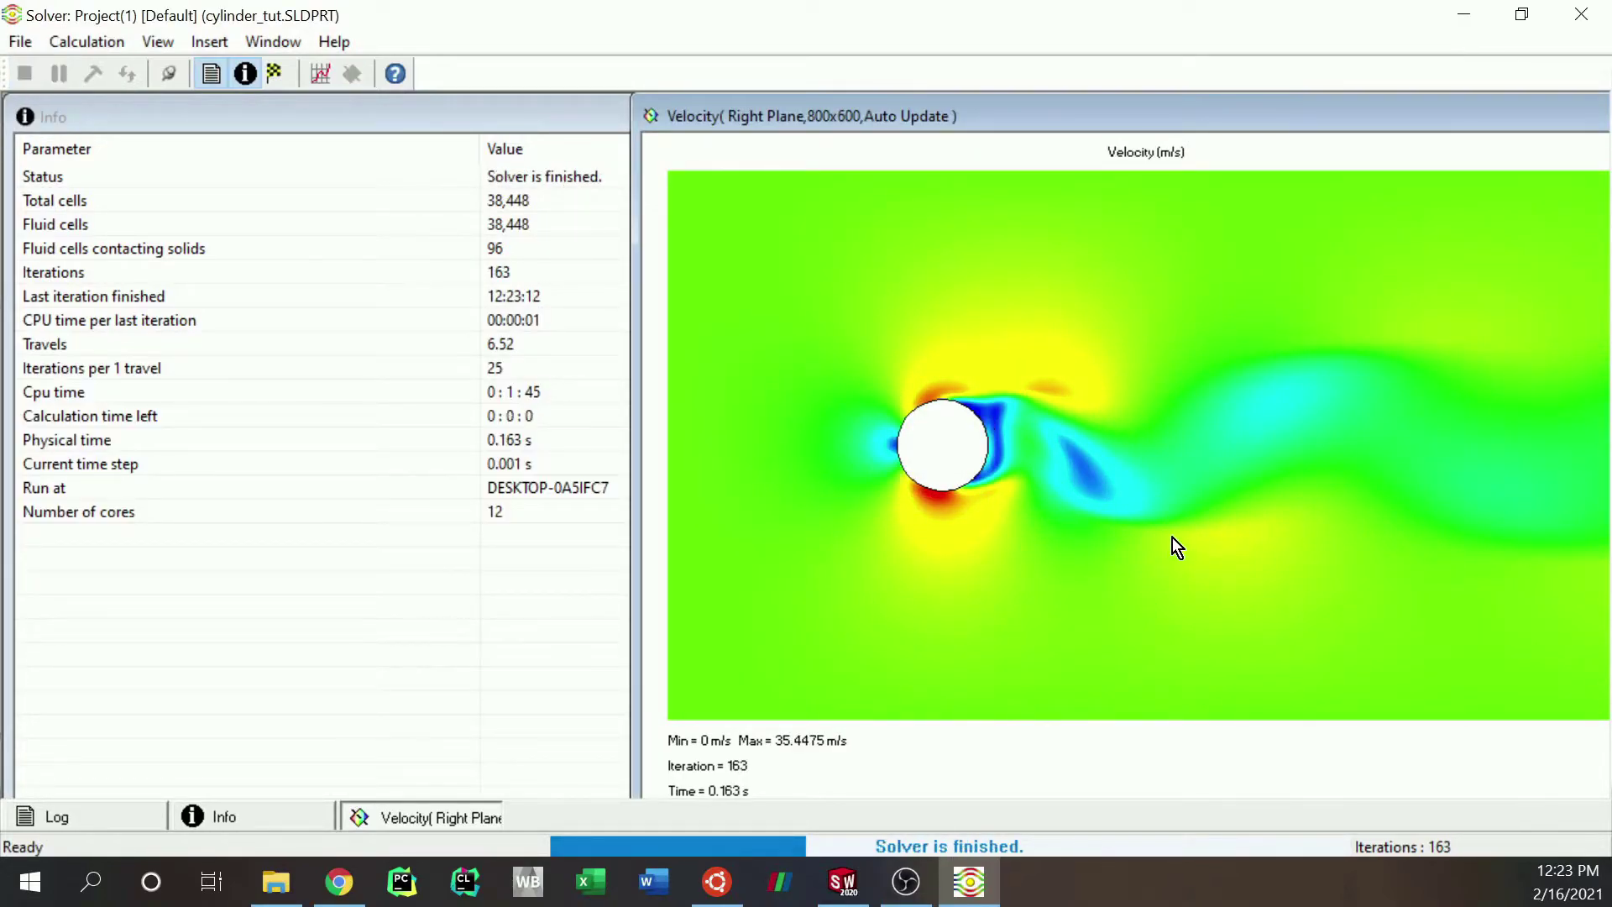
{"action": "left_click", "coordinate": [1581, 14]}
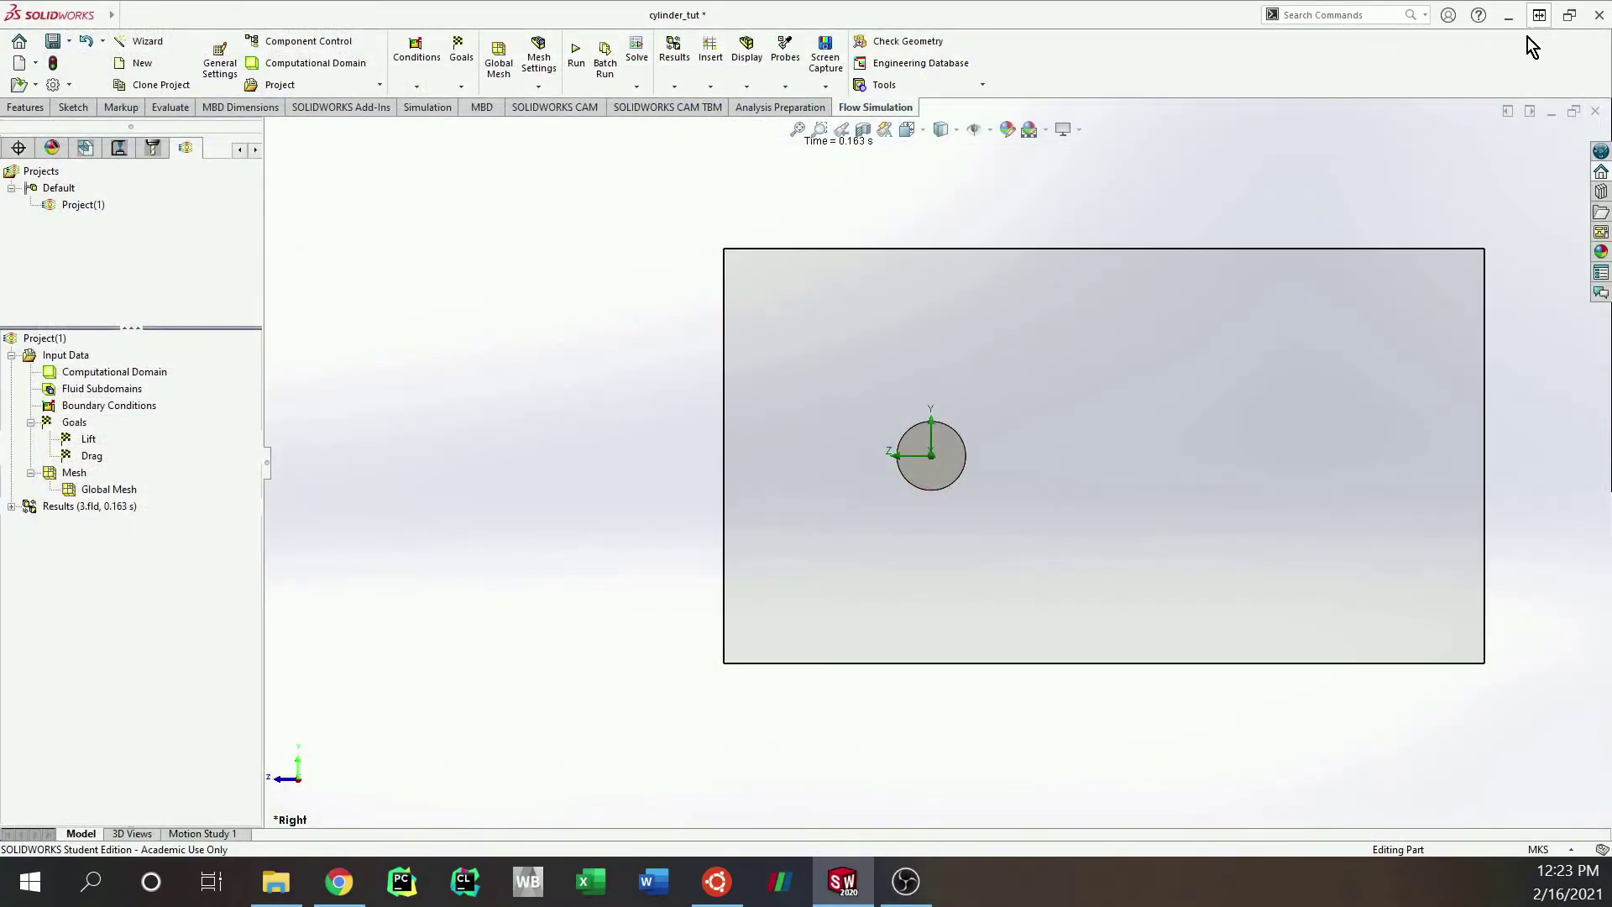
Step: Switch the results to Transient Explorer mode
{"action": "left_click", "coordinate": [11, 507]}
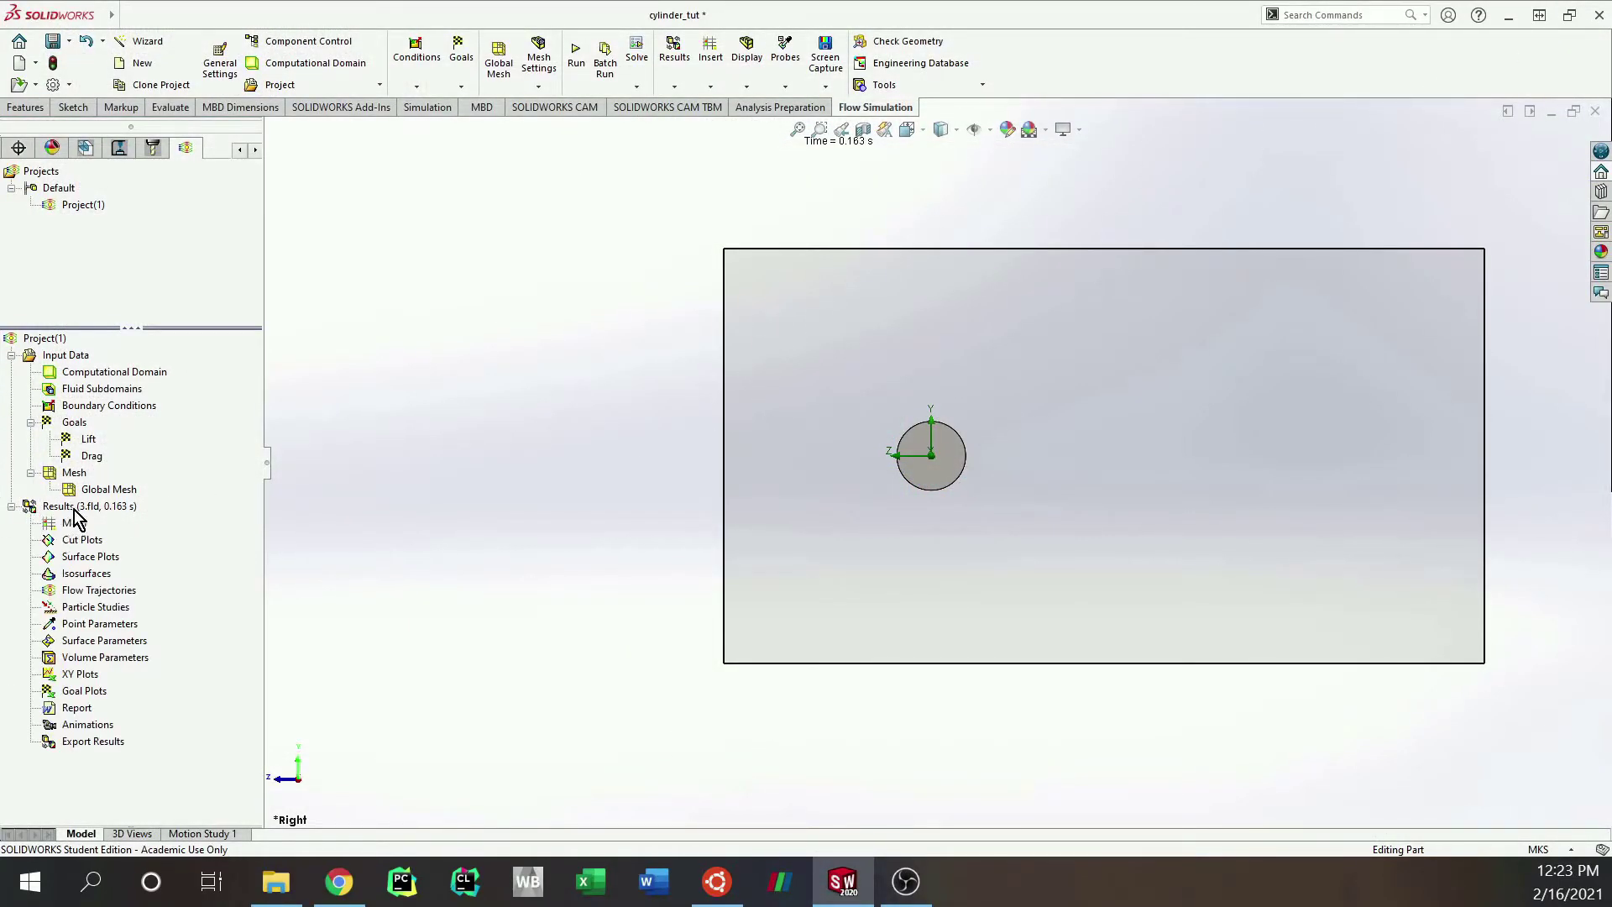
{"action": "right_click", "coordinate": [75, 510]}
{"action": "left_click", "coordinate": [125, 581]}
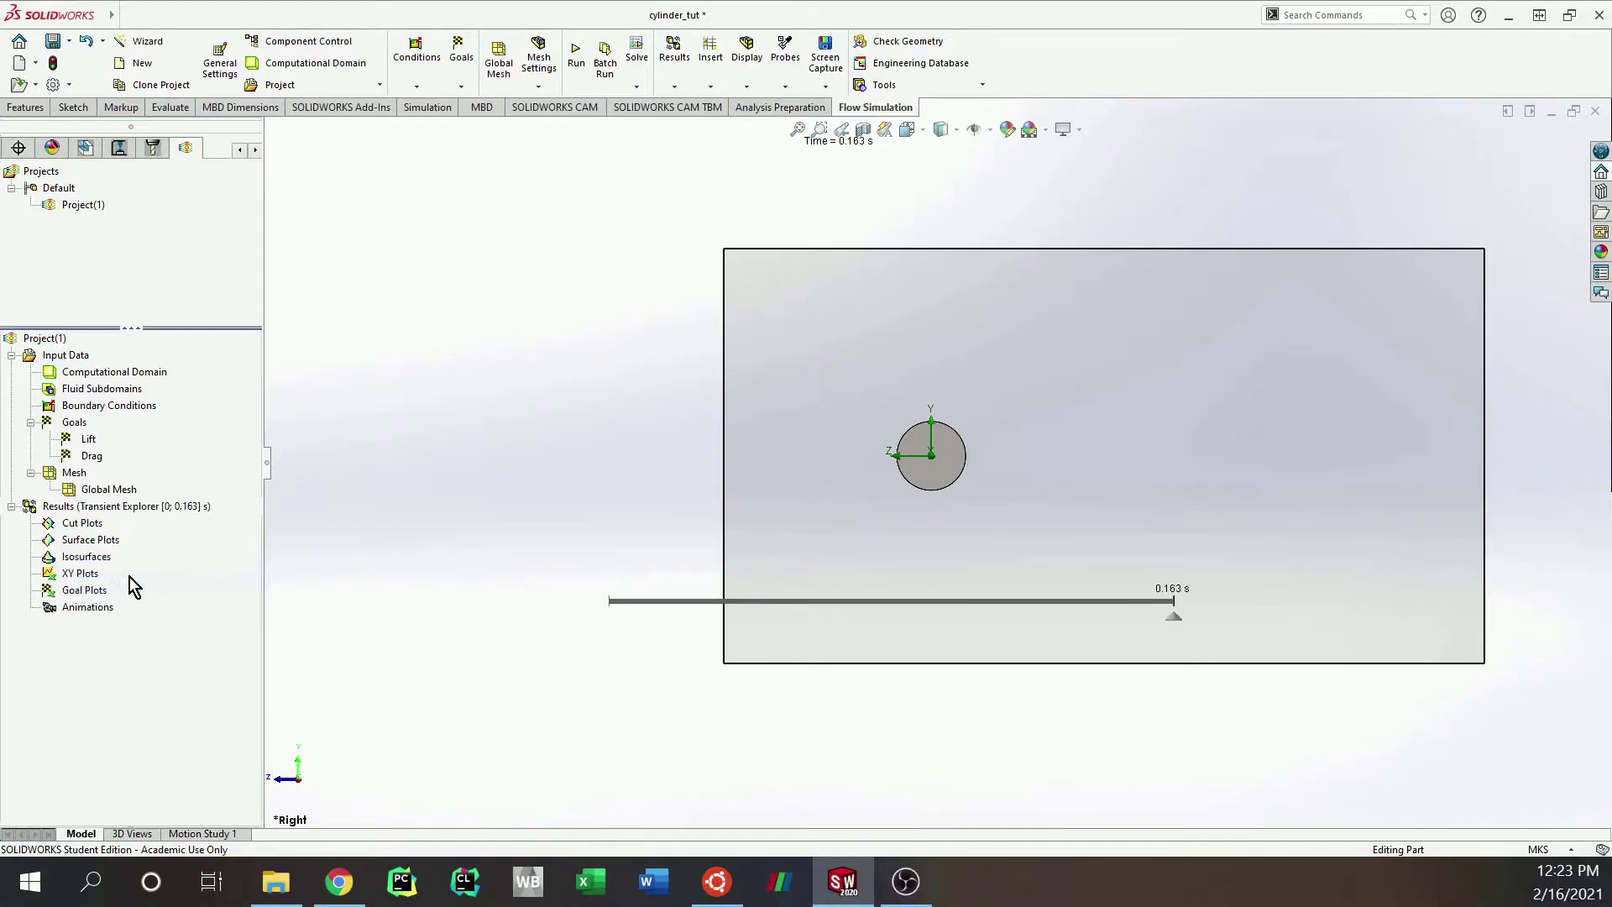
Step: Insert a cut plot on the Right Plane showing Velocity contours with 50 levels
{"action": "right_click", "coordinate": [84, 525]}
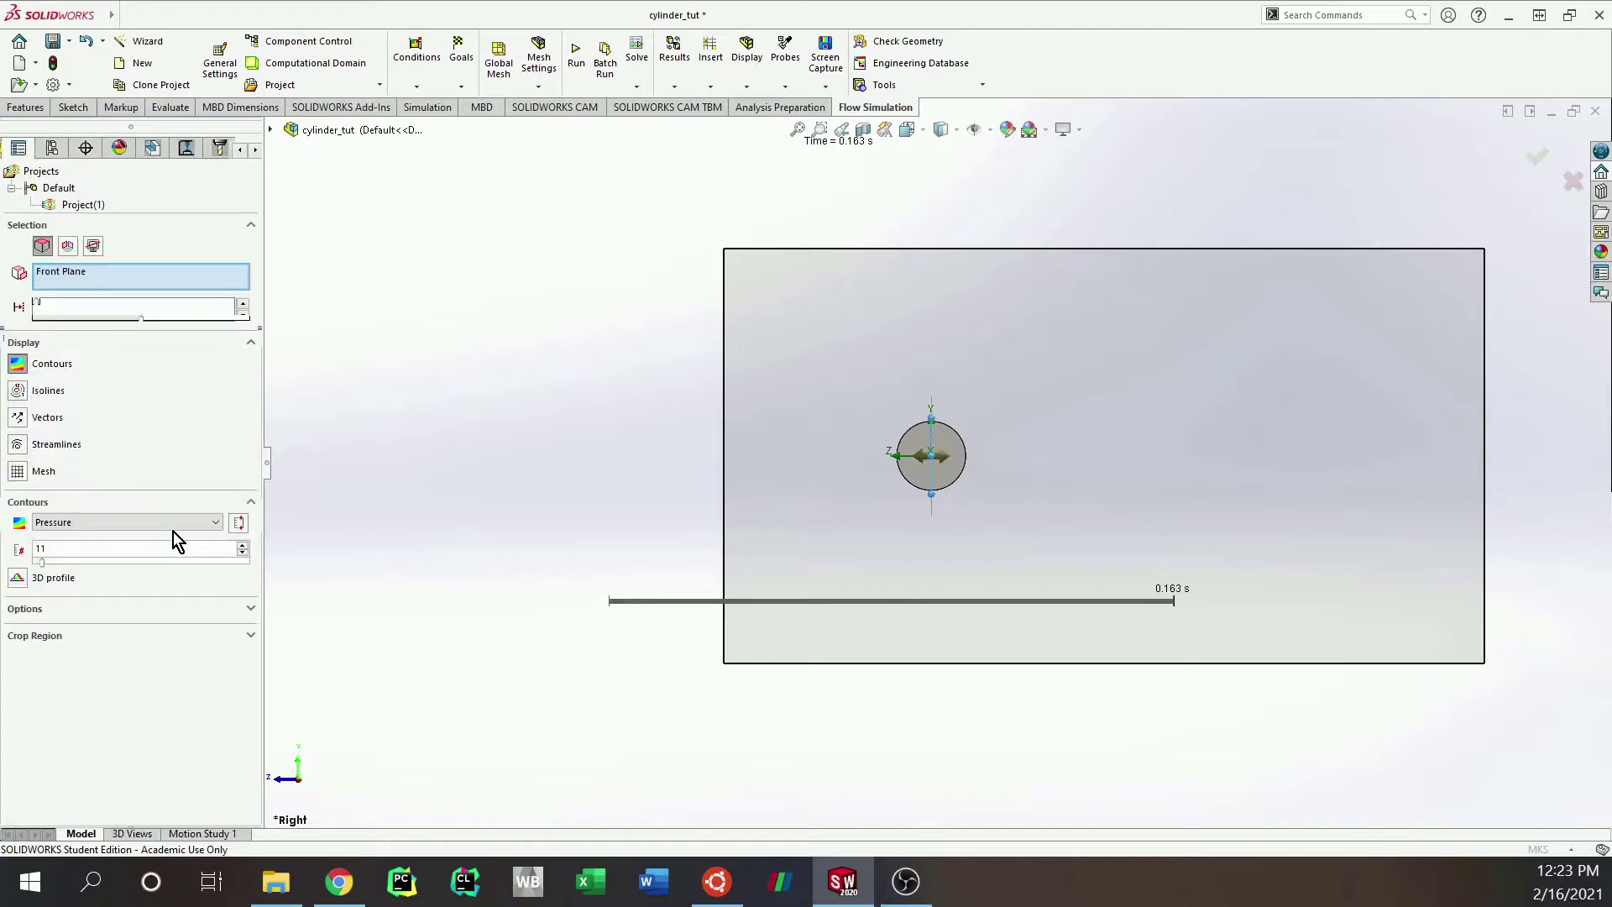
{"action": "right_click", "coordinate": [110, 274]}
{"action": "left_click", "coordinate": [170, 285]}
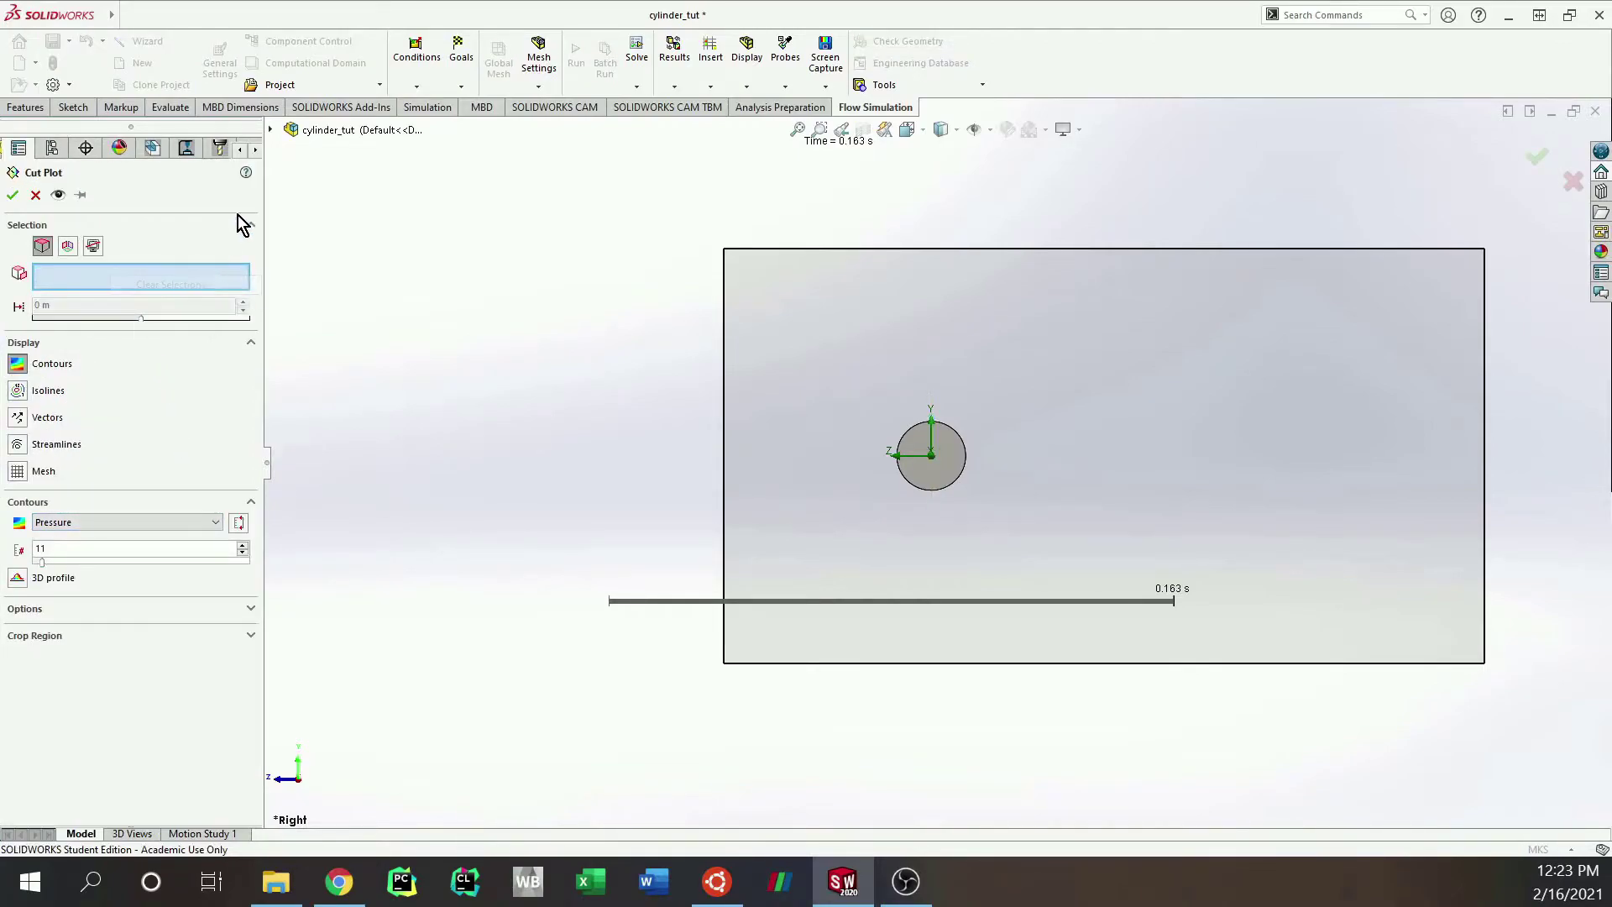
{"action": "left_click", "coordinate": [270, 129]}
{"action": "left_click", "coordinate": [344, 277]}
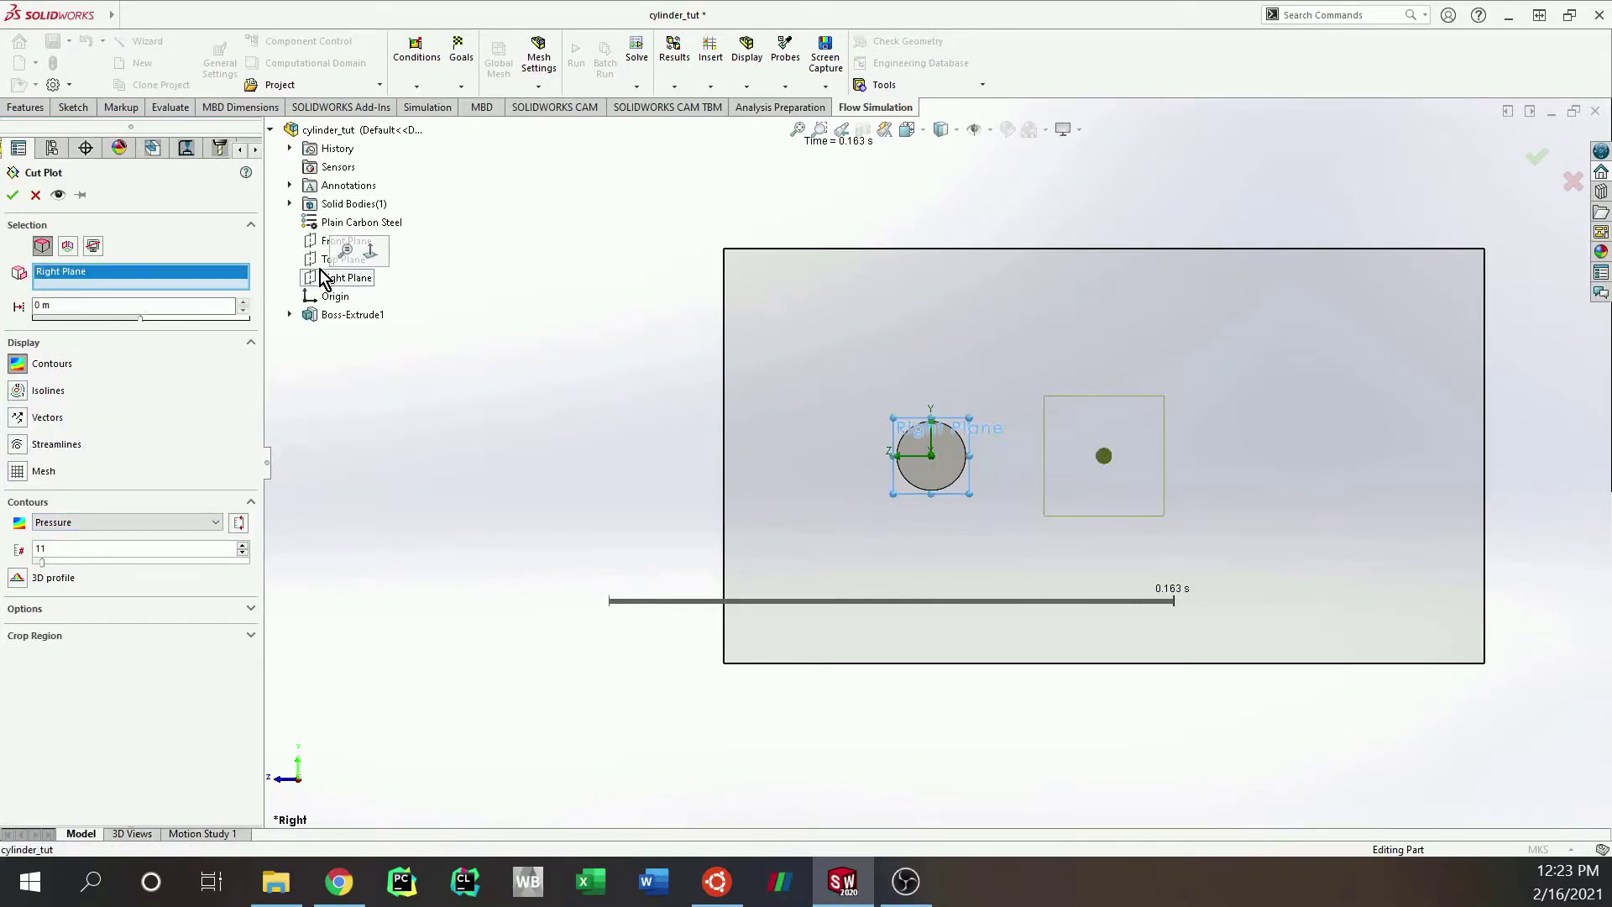
{"action": "left_click", "coordinate": [134, 521]}
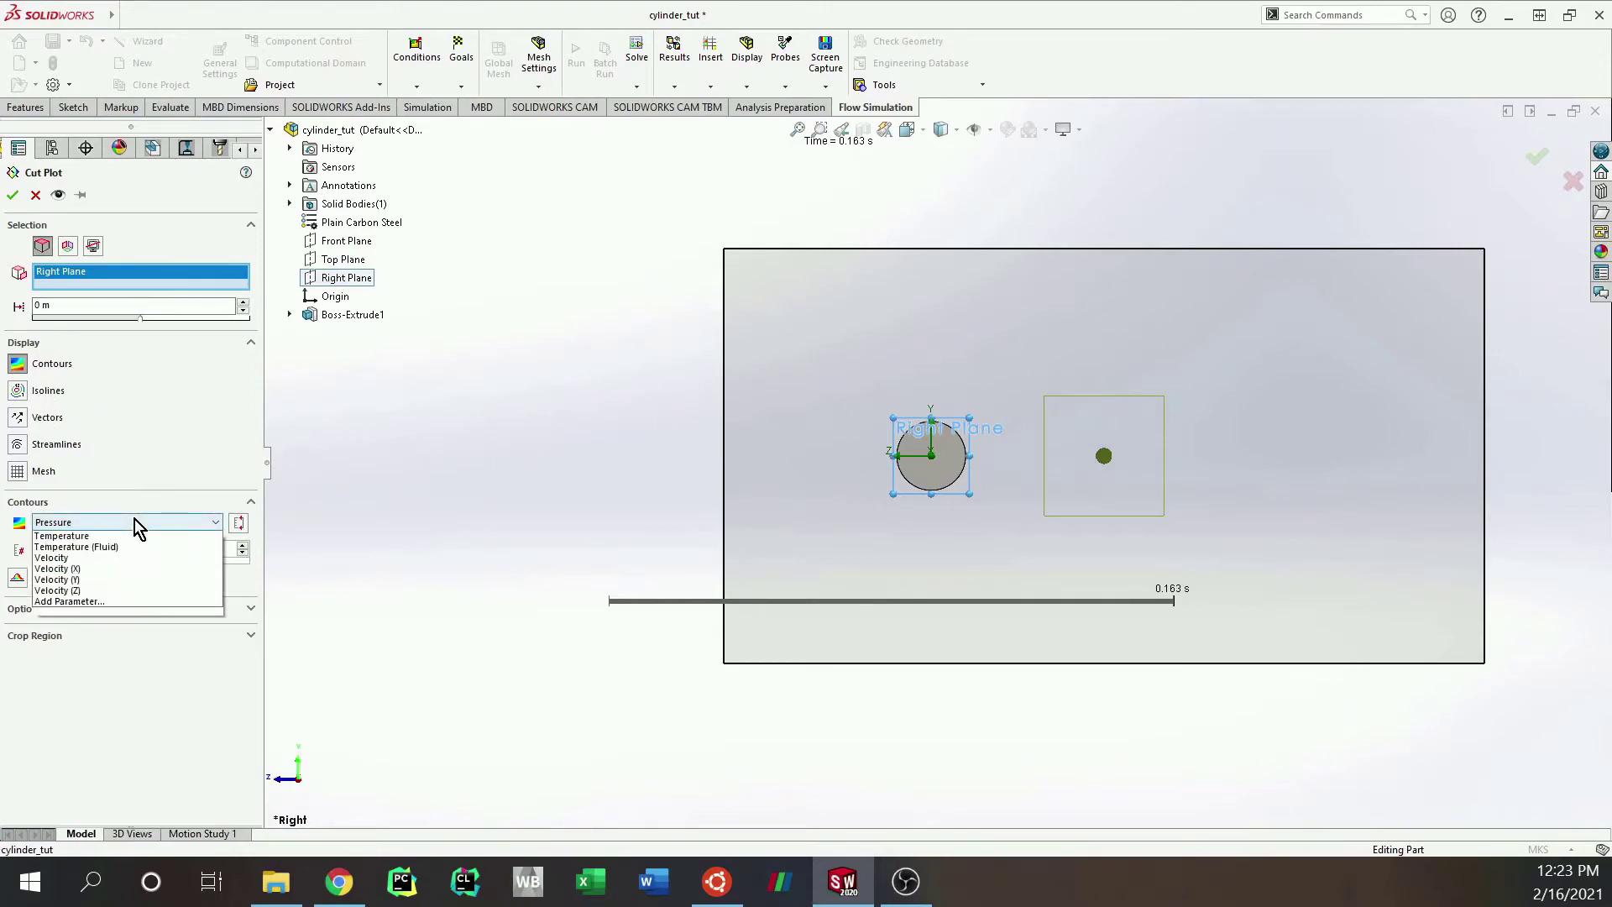
{"action": "left_click", "coordinate": [133, 571]}
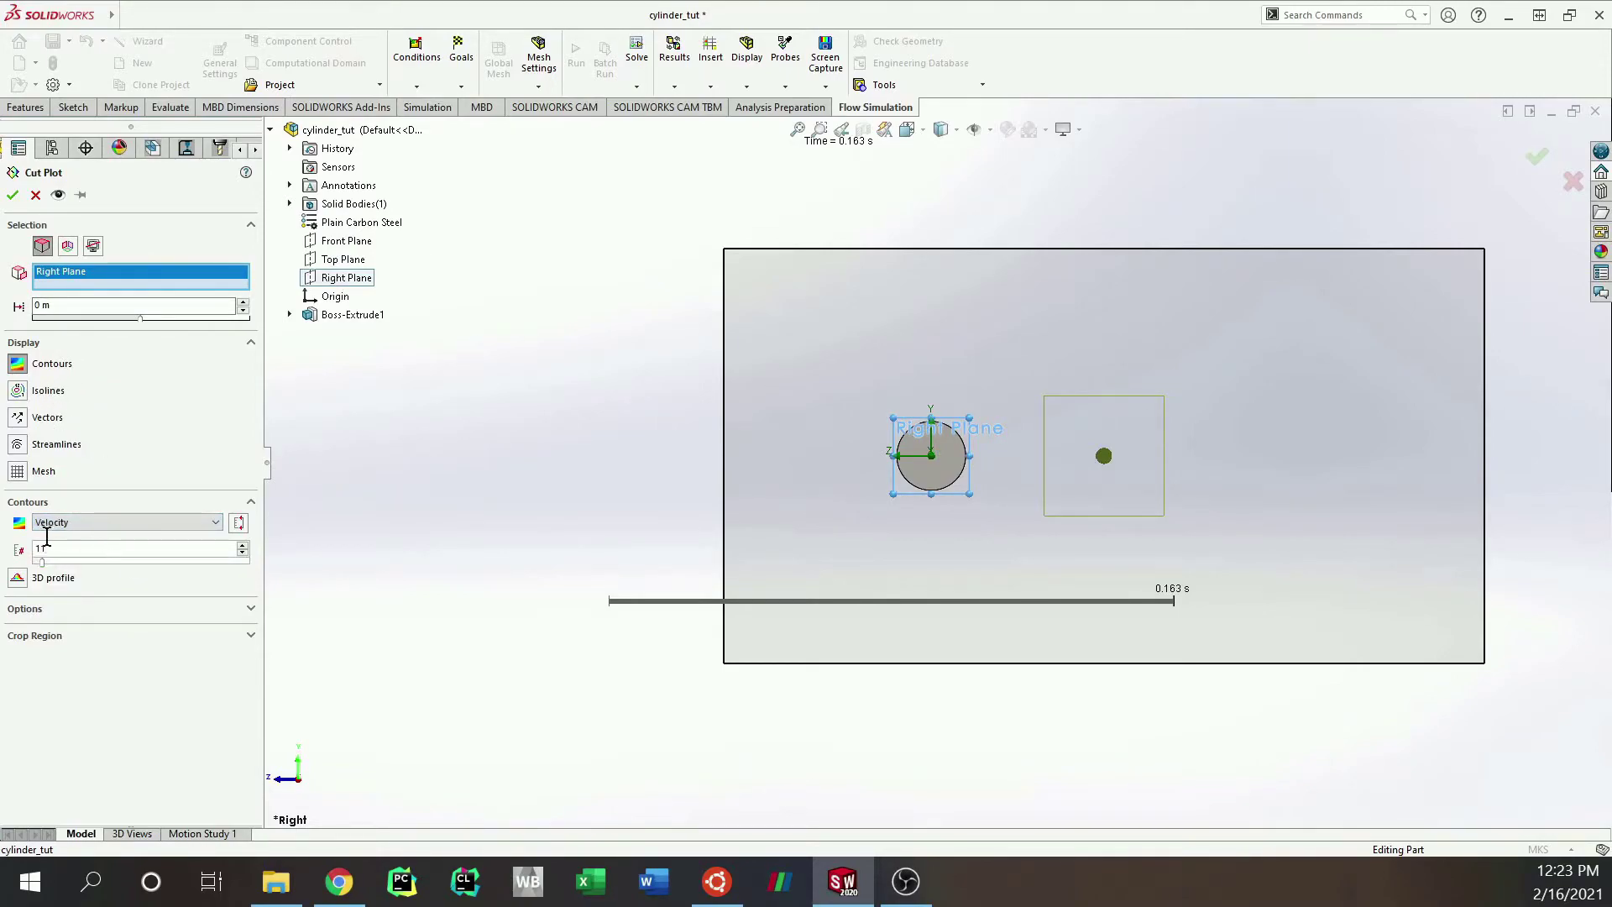
{"action": "type", "text": "50"}
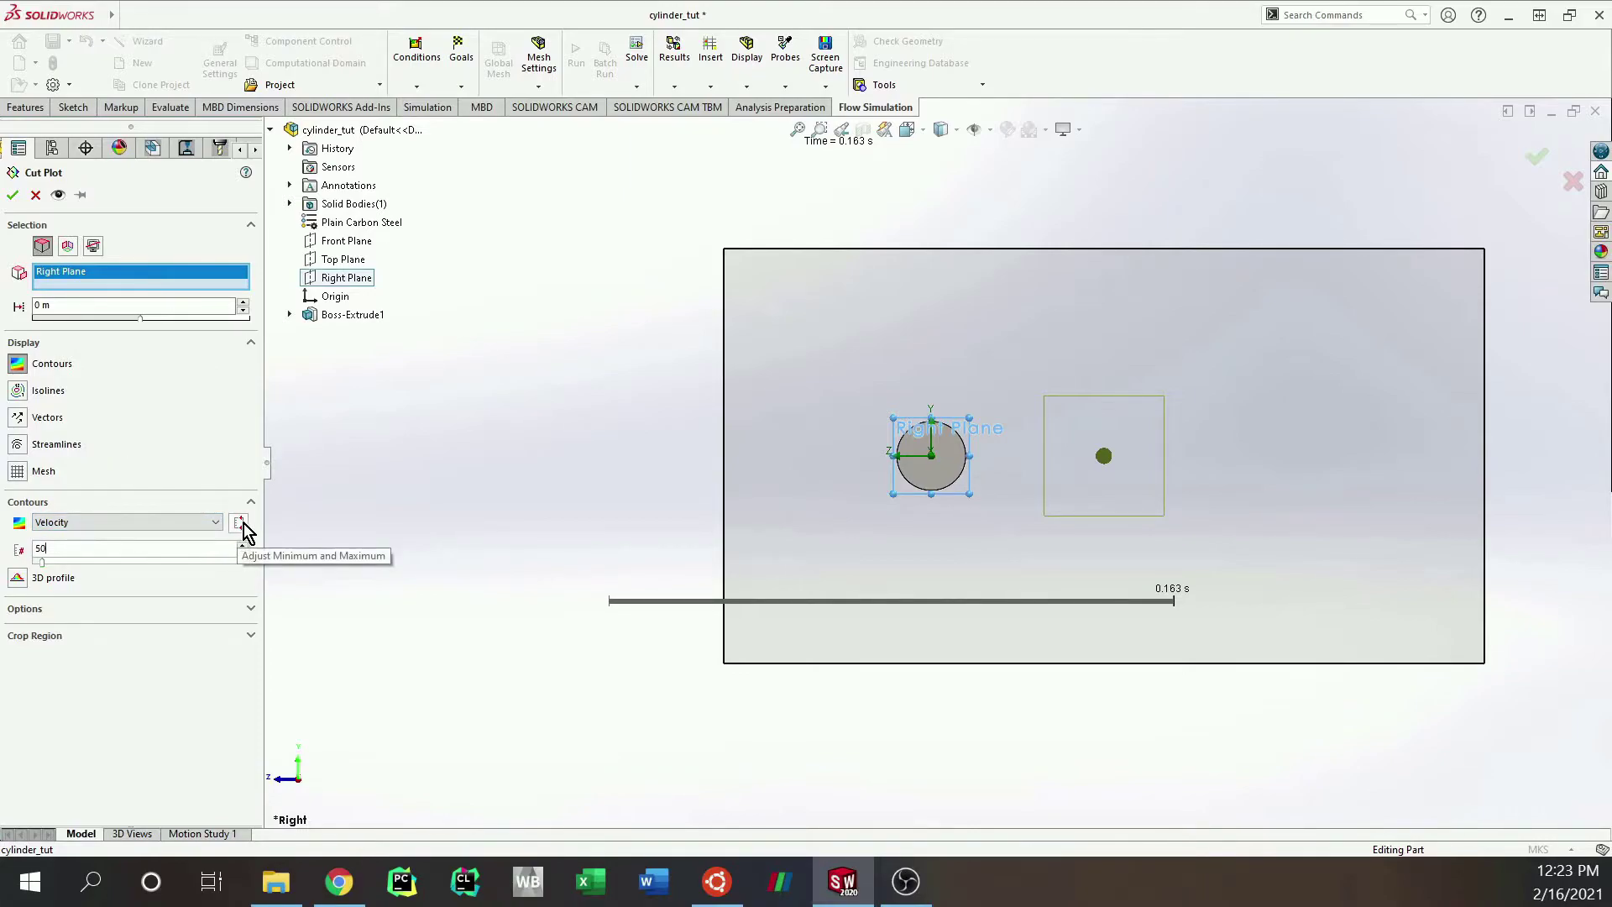
{"action": "left_click", "coordinate": [13, 195]}
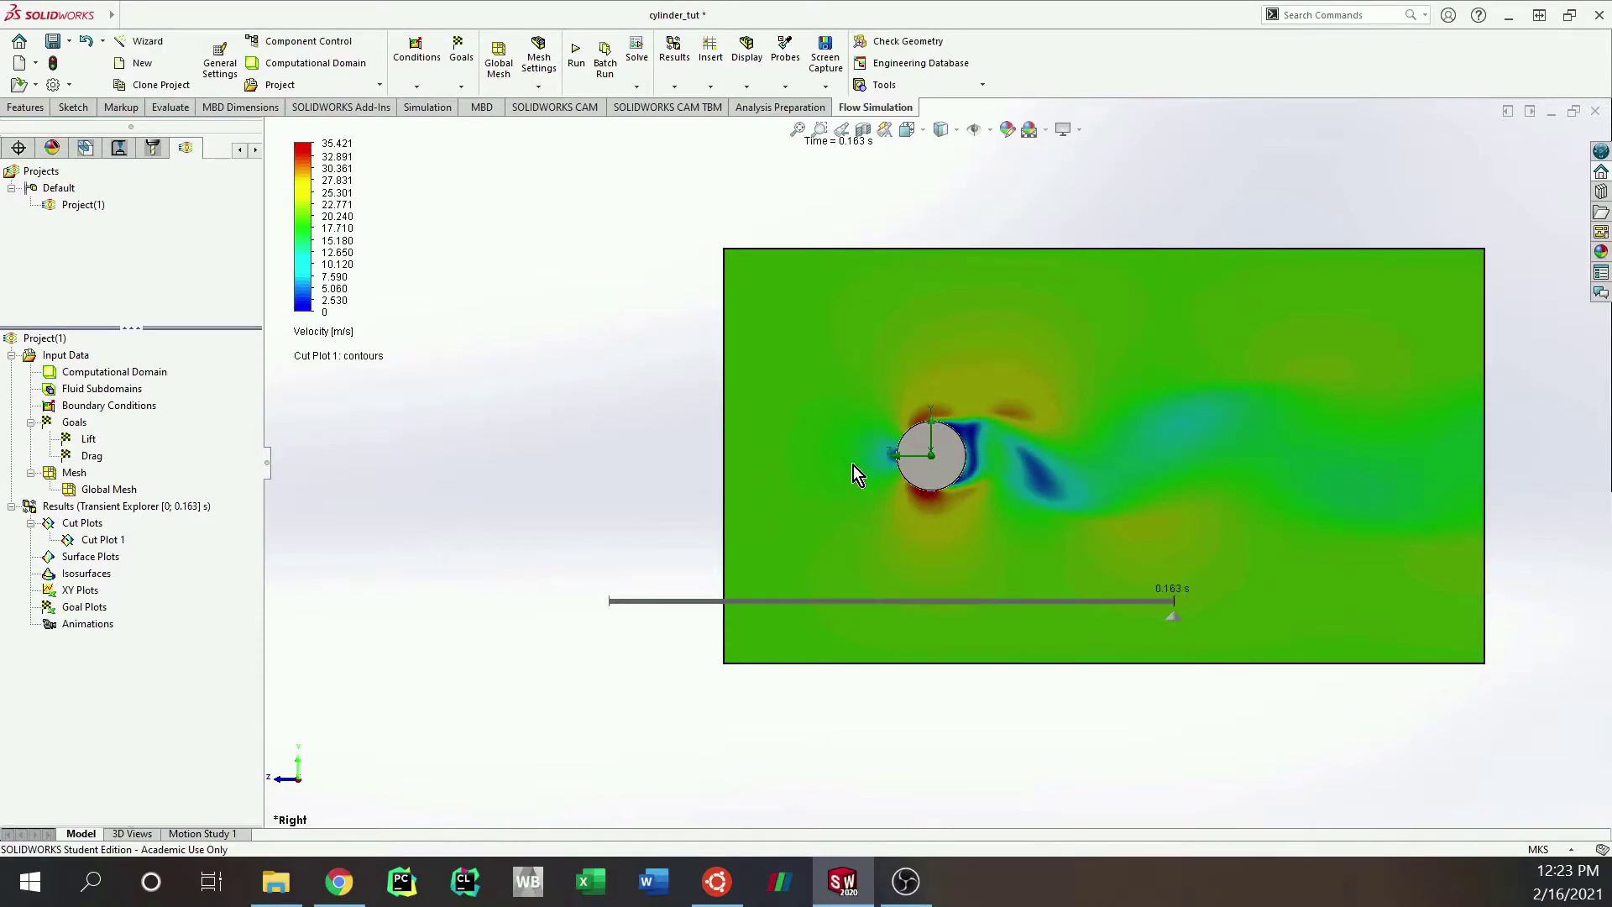
Step: Centre the velocity contour plot in the view and move the time slider below it
{"action": "scroll", "coordinate": [855, 470], "scroll_direction": "up", "scroll_amount": 1}
{"action": "scroll", "coordinate": [882, 480], "scroll_direction": "down", "scroll_amount": 2}
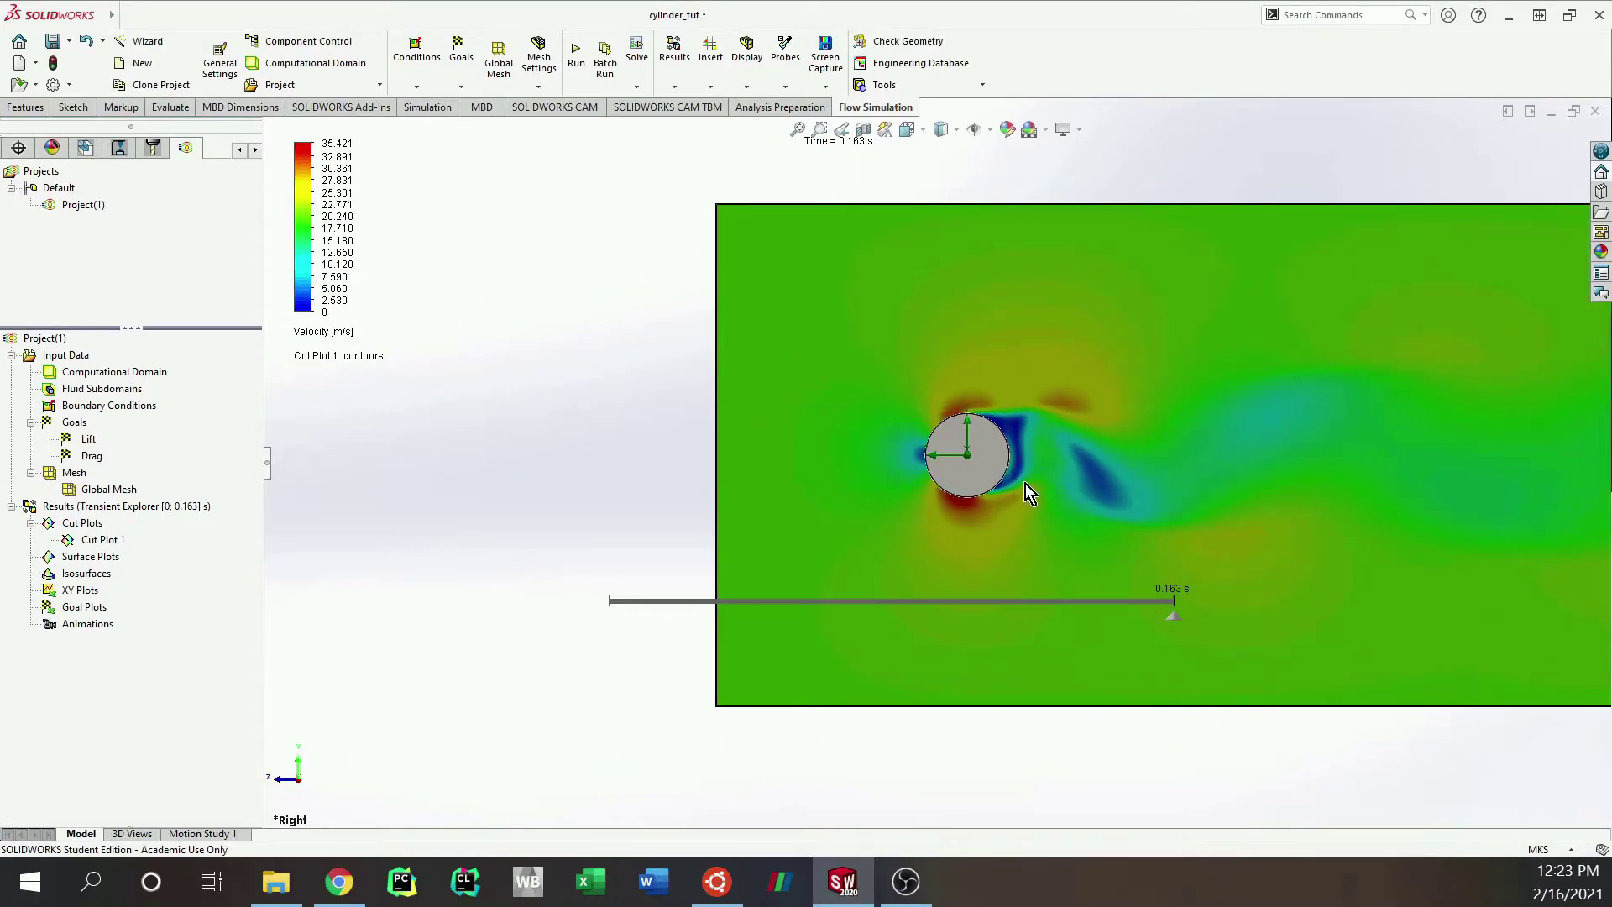
{"action": "middle_click_drag", "start_coordinate": [1029, 473], "coordinate": [742, 477], "text": "ctrl"}
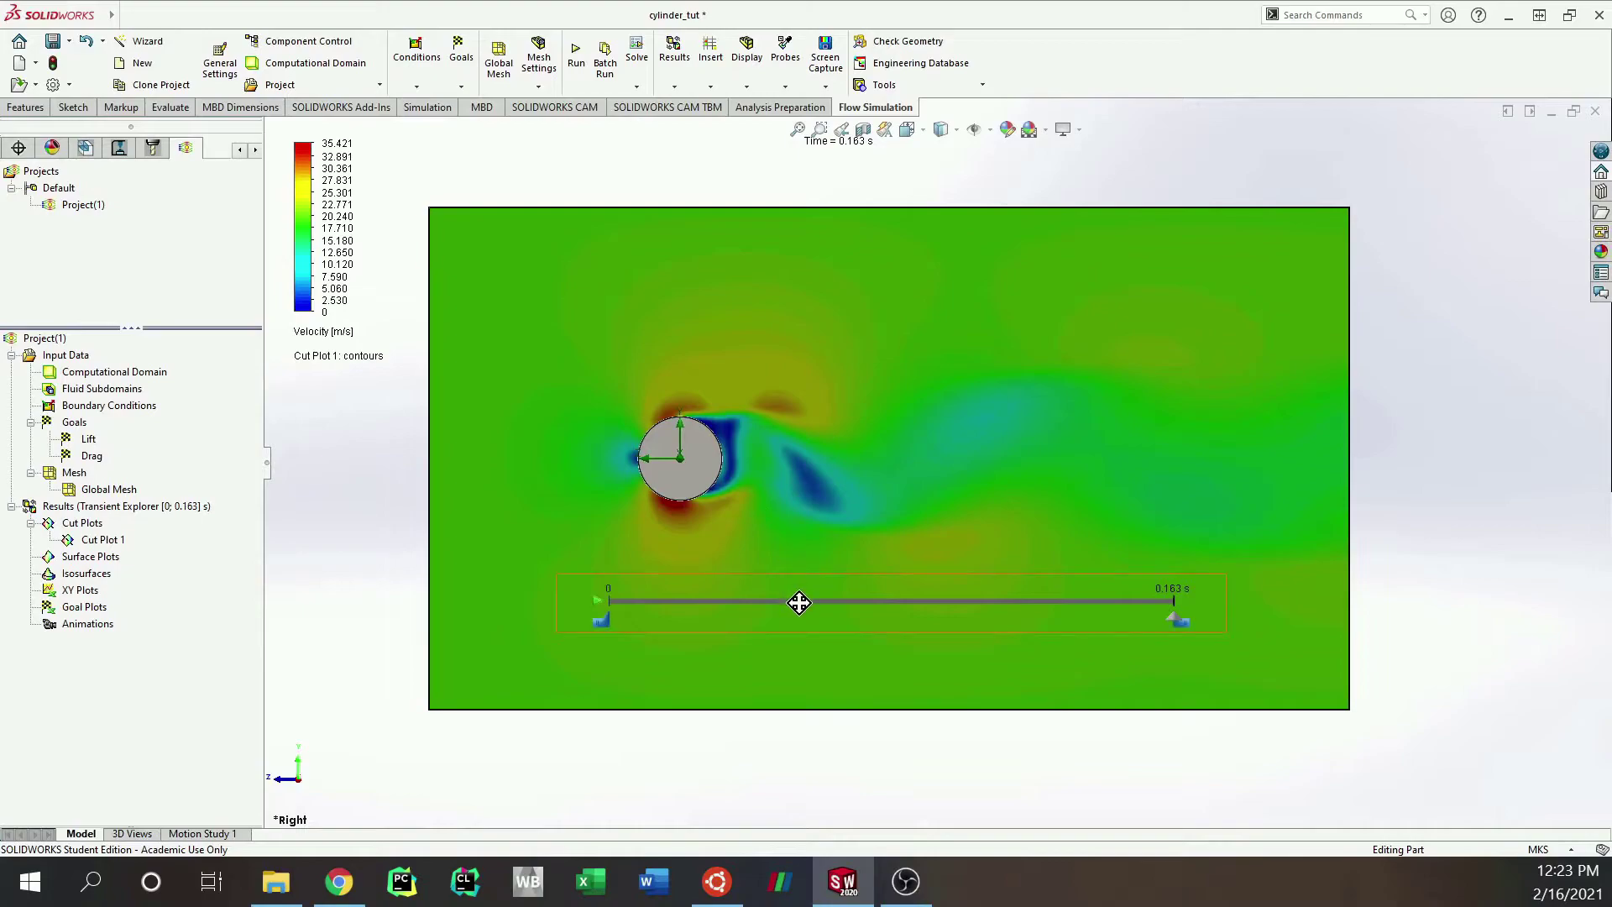
{"action": "left_click_drag", "start_coordinate": [817, 590], "coordinate": [782, 734]}
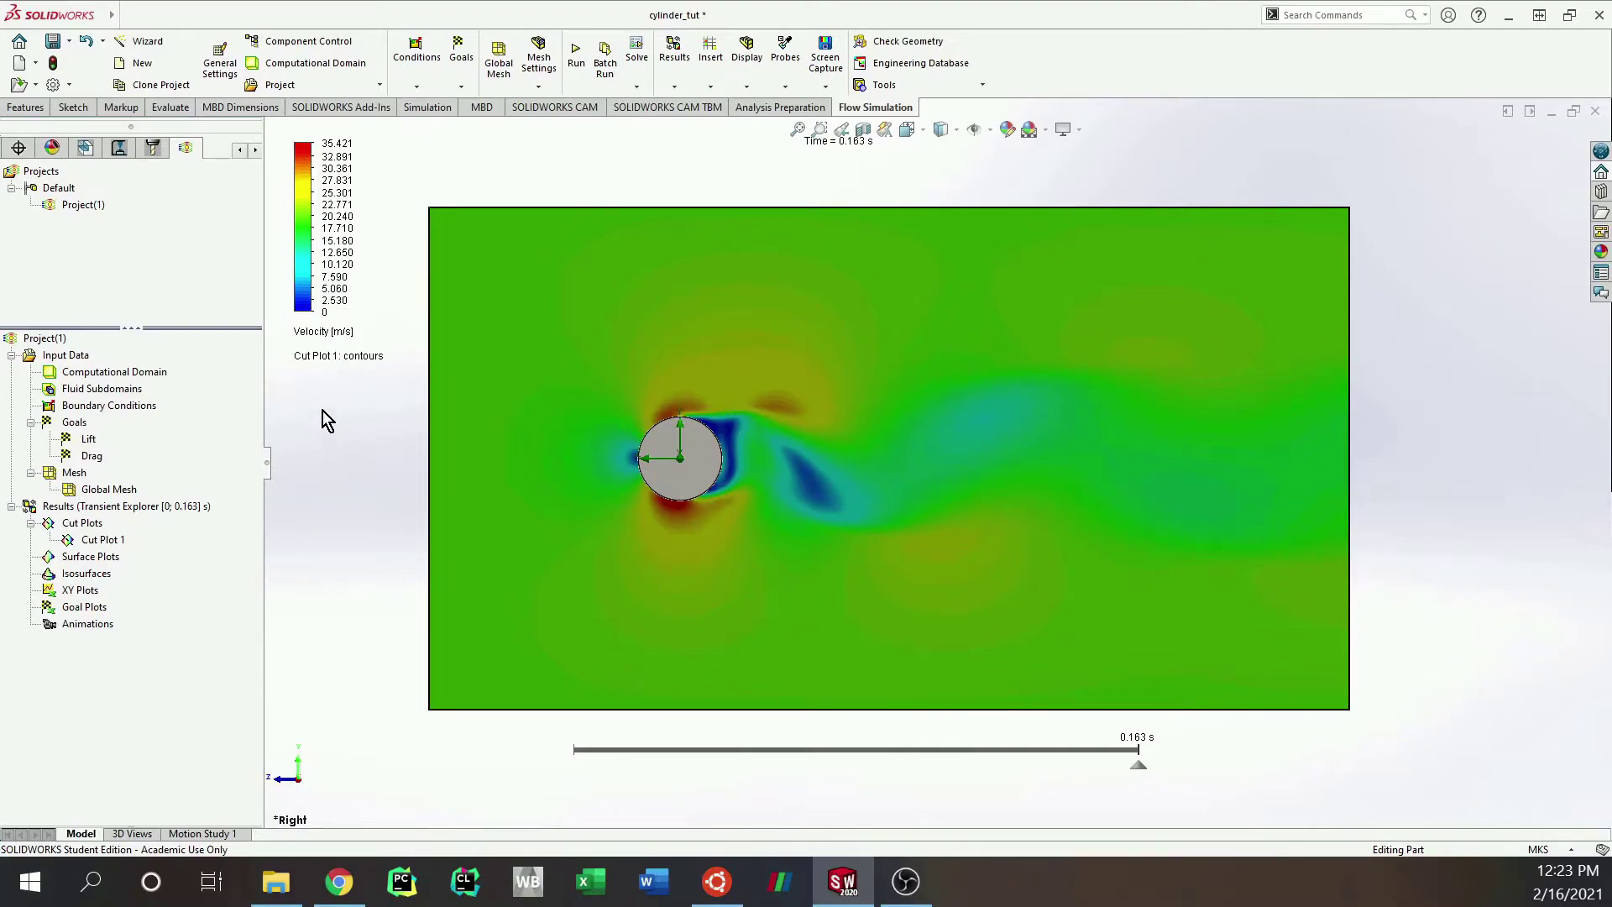
Step: Set the colour bar to 0–35 m/s with the black-purple-red-yellow palette, then rewind to the start
{"action": "right_click", "coordinate": [317, 168]}
{"action": "left_click", "coordinate": [340, 179]}
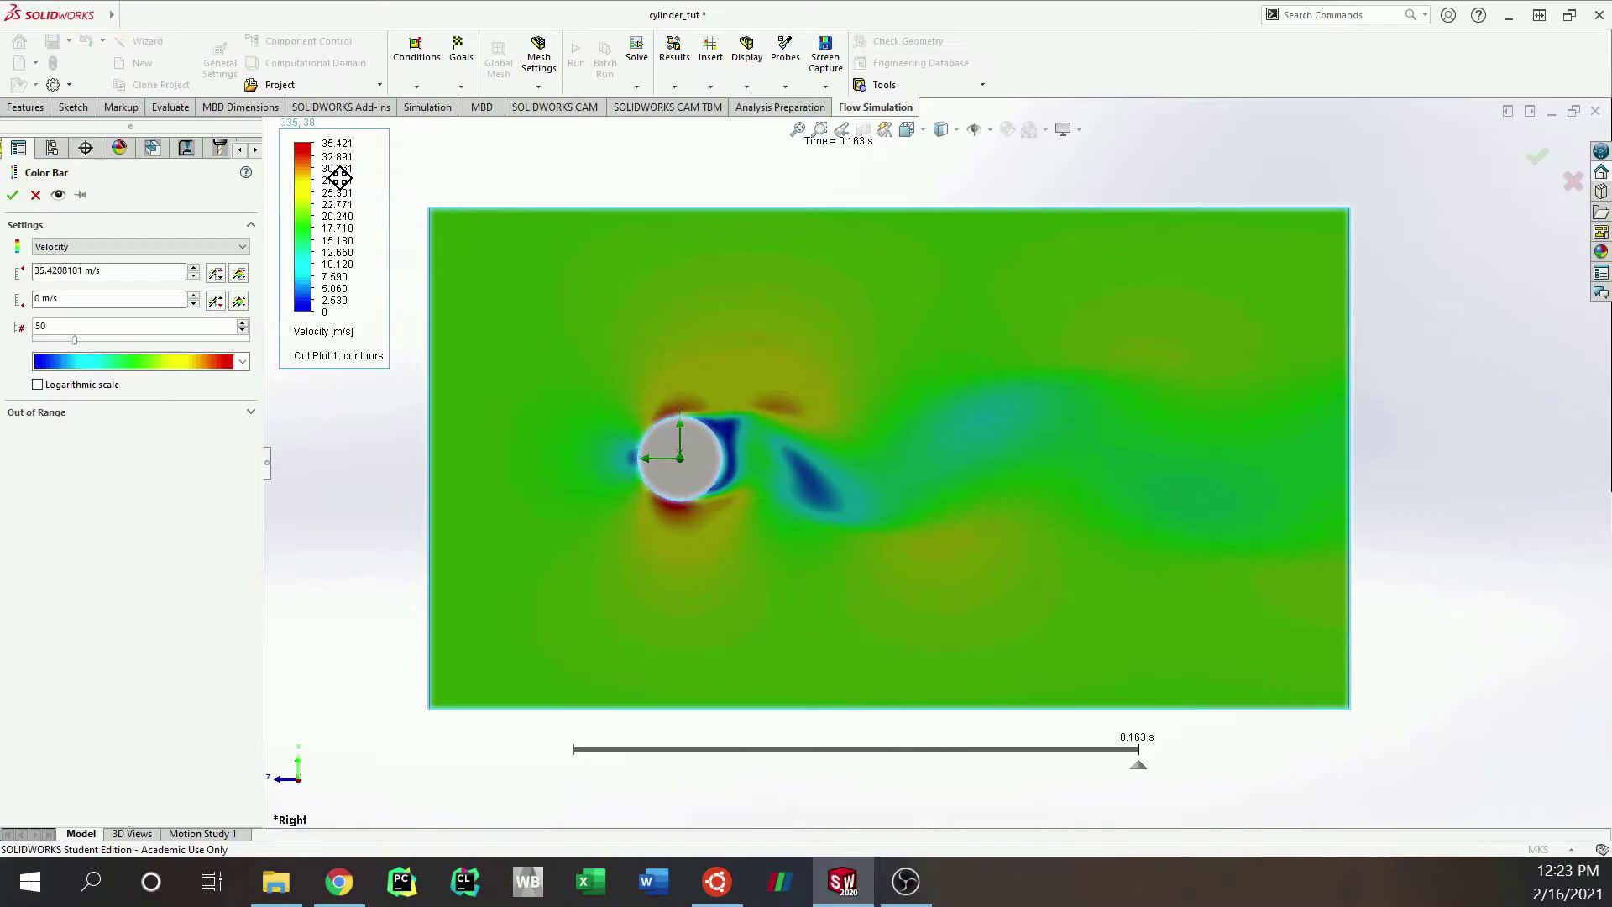
{"action": "triple_click", "coordinate": [84, 279]}
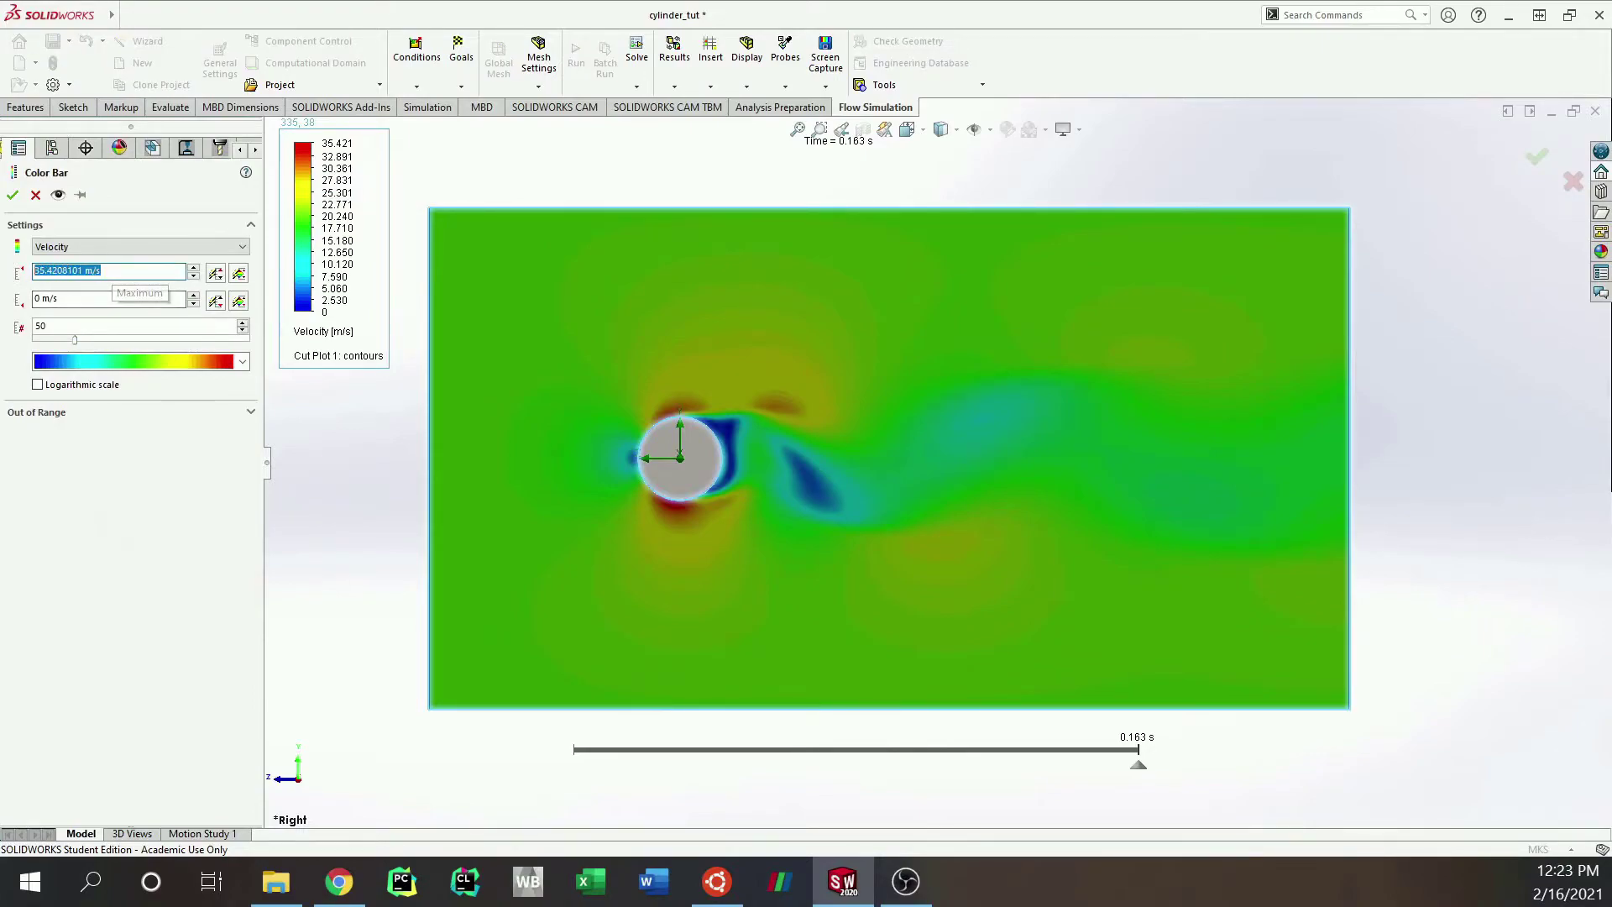
{"action": "type", "text": "35"}
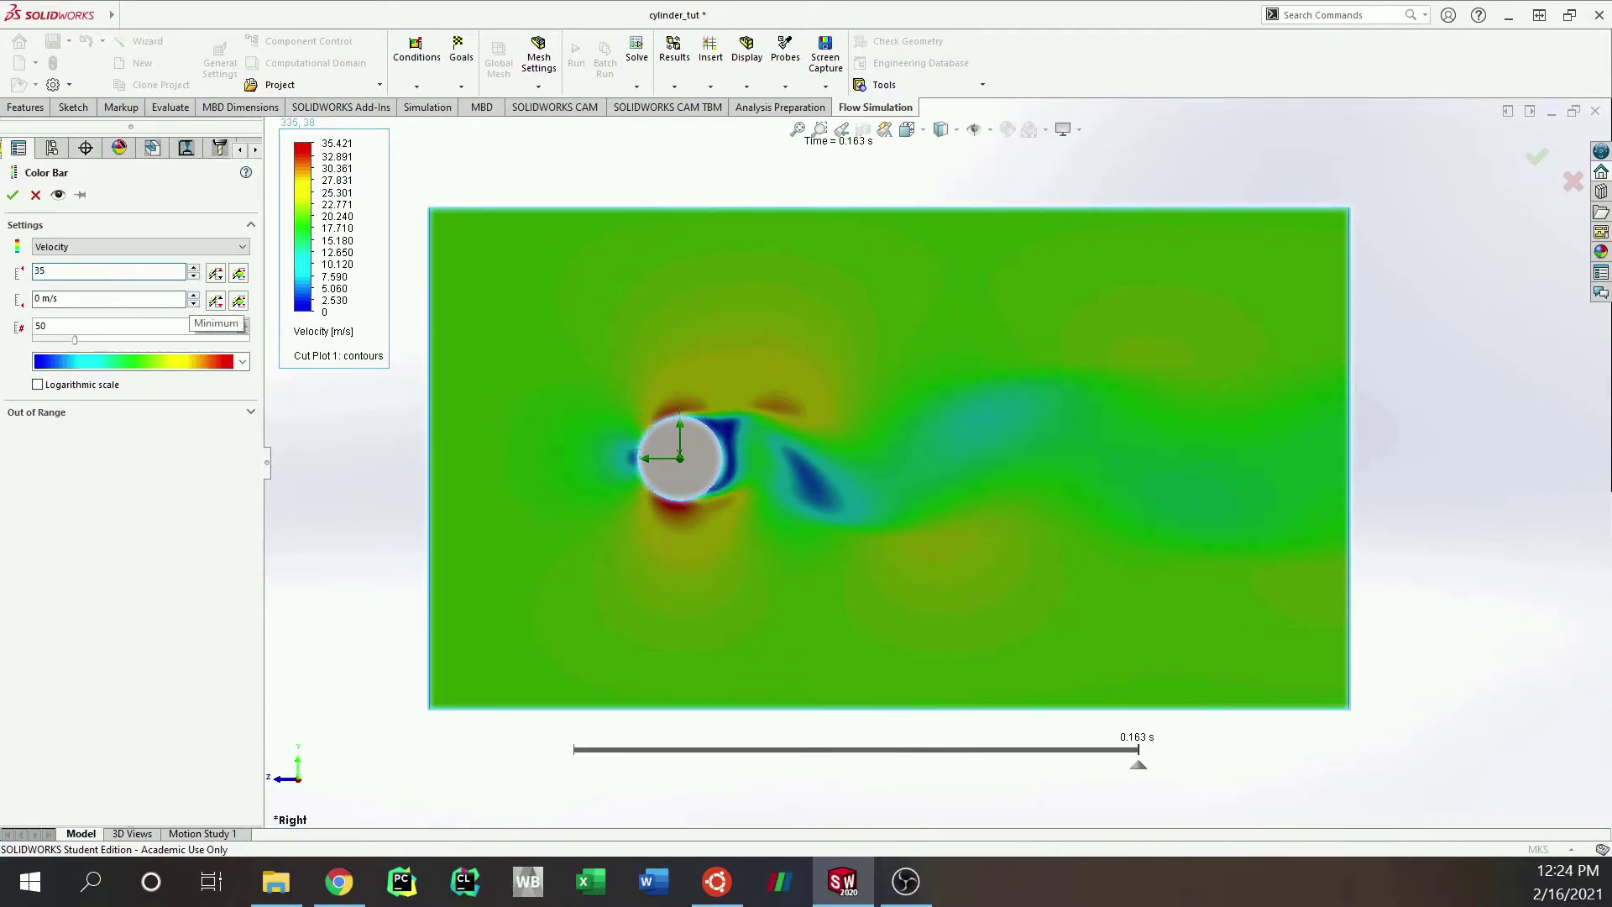
{"action": "left_click", "coordinate": [108, 326]}
{"action": "left_click", "coordinate": [243, 361]}
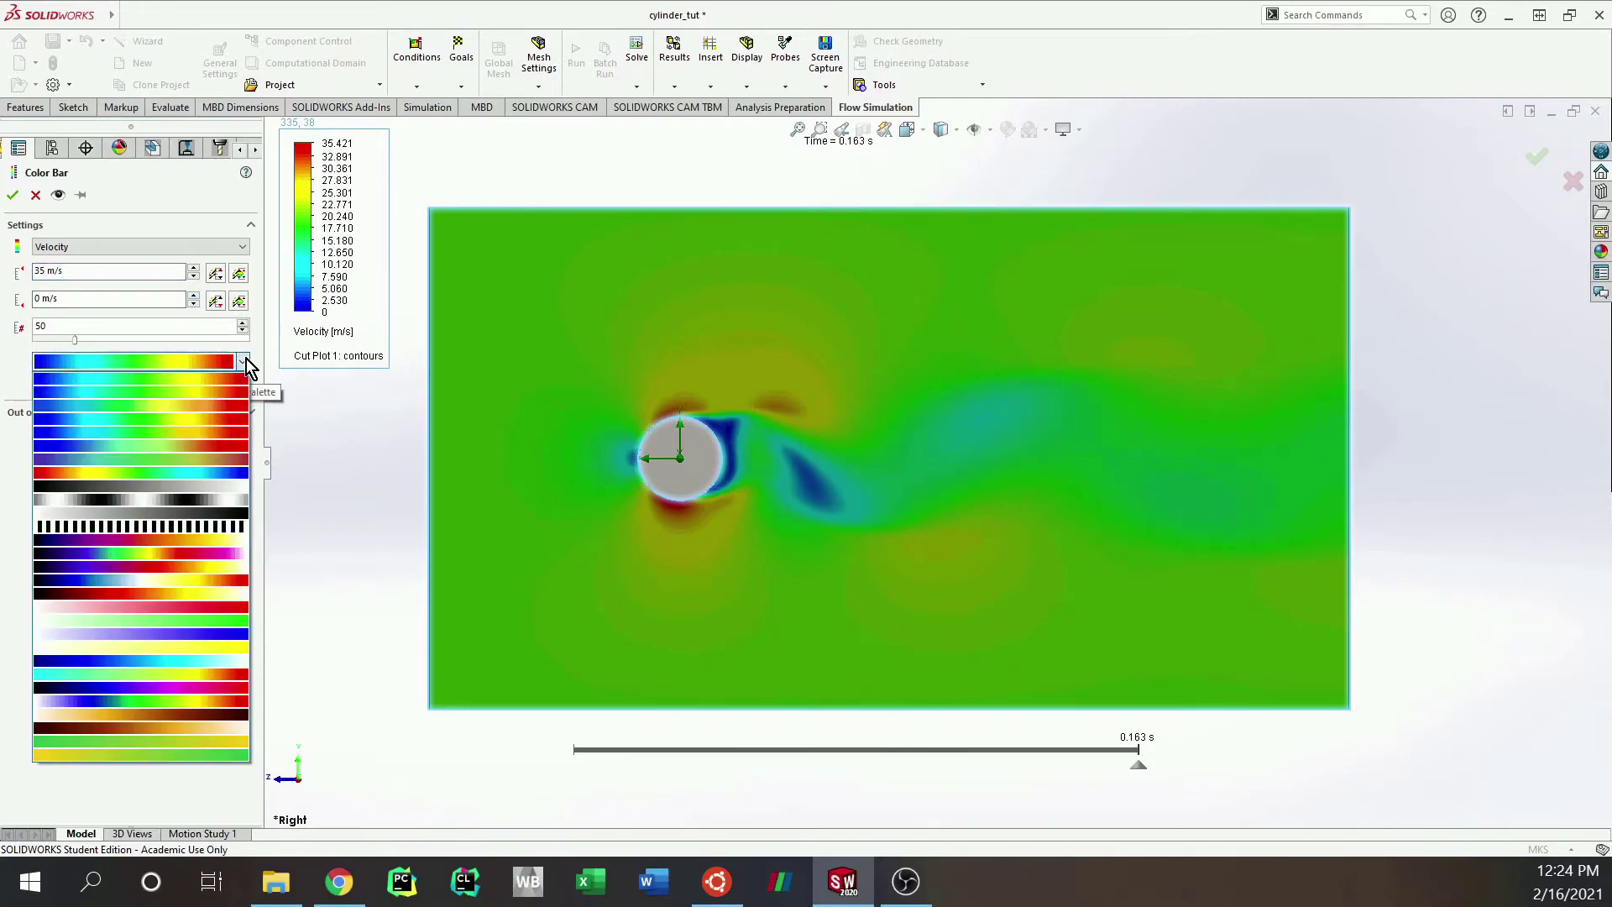
{"action": "left_click", "coordinate": [174, 565]}
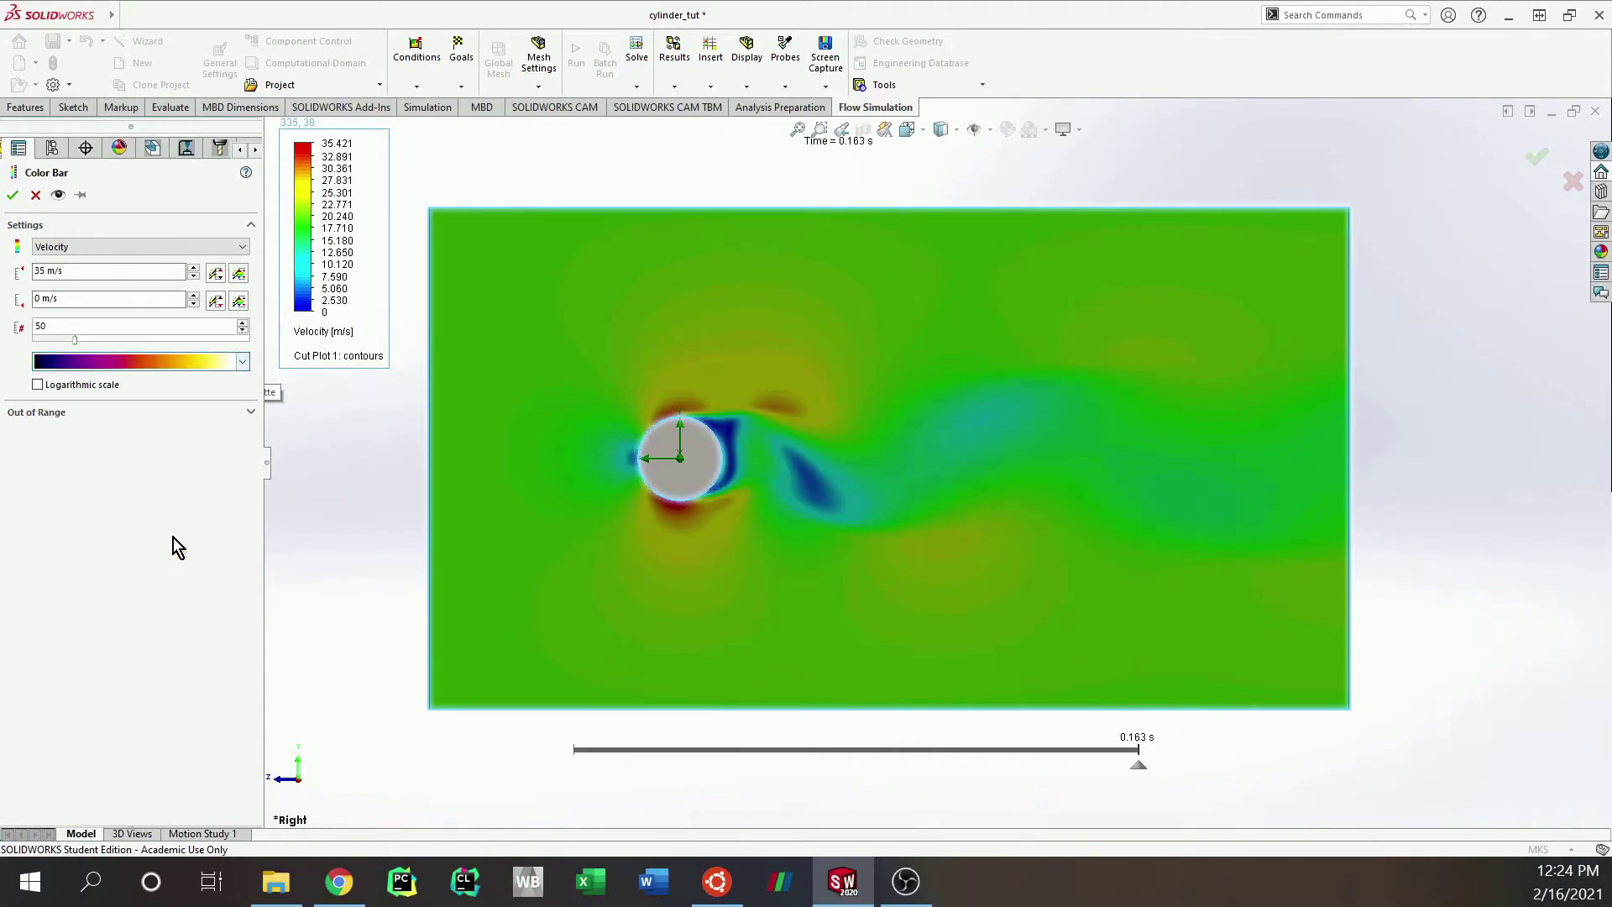
{"action": "left_click", "coordinate": [12, 197]}
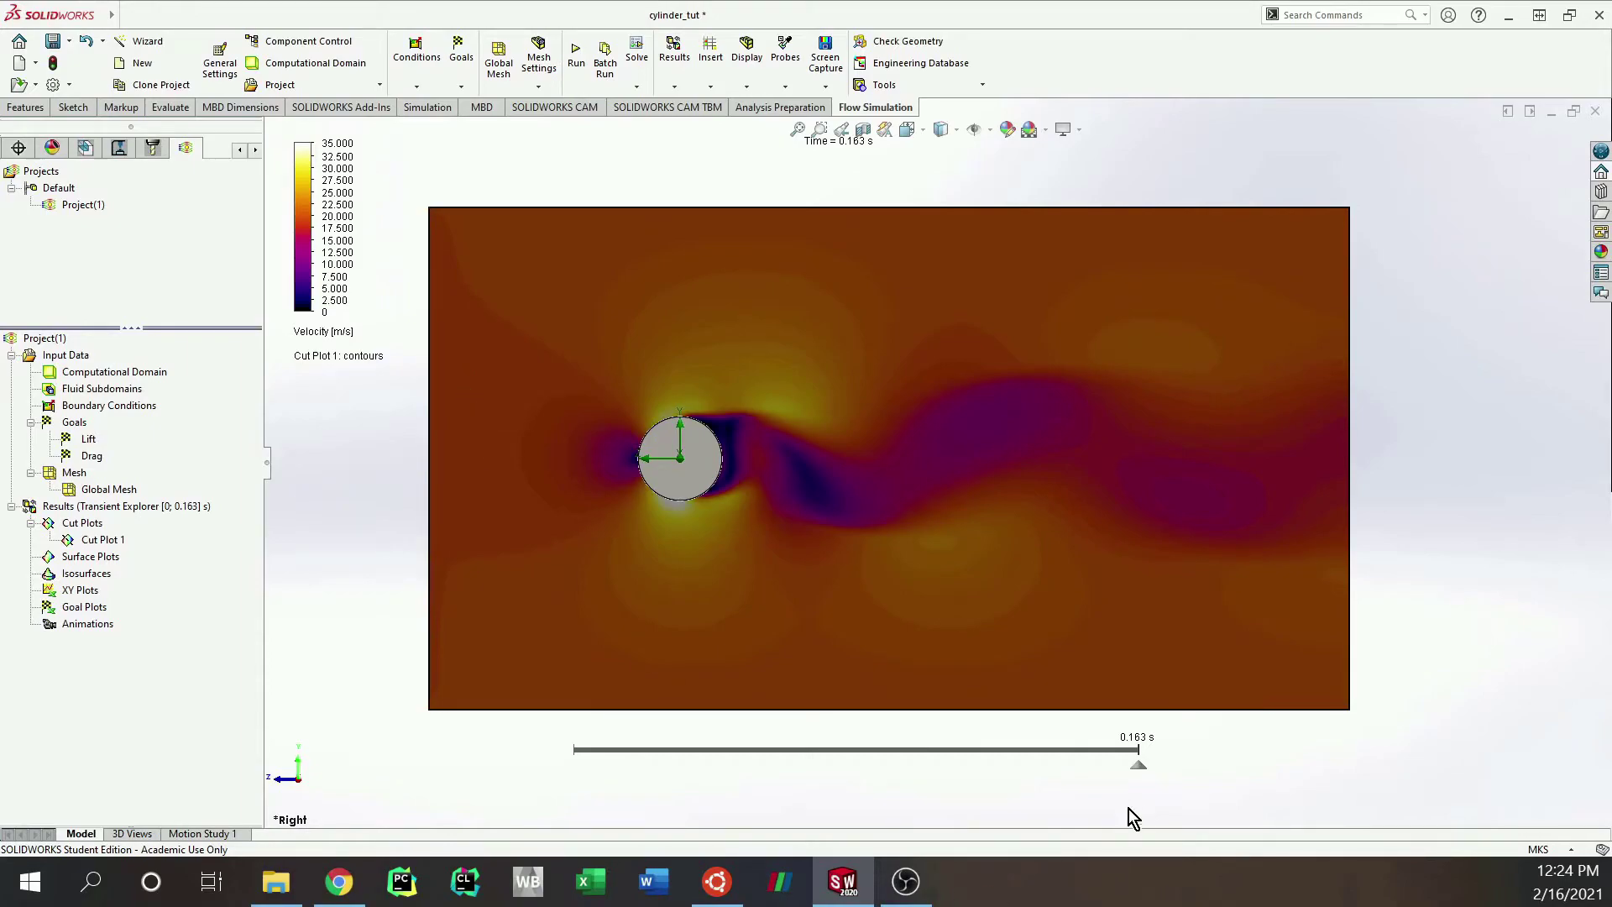
{"action": "mouse_move", "coordinate": [1141, 771]}
{"action": "left_click_drag", "start_coordinate": [1139, 756], "coordinate": [587, 753]}
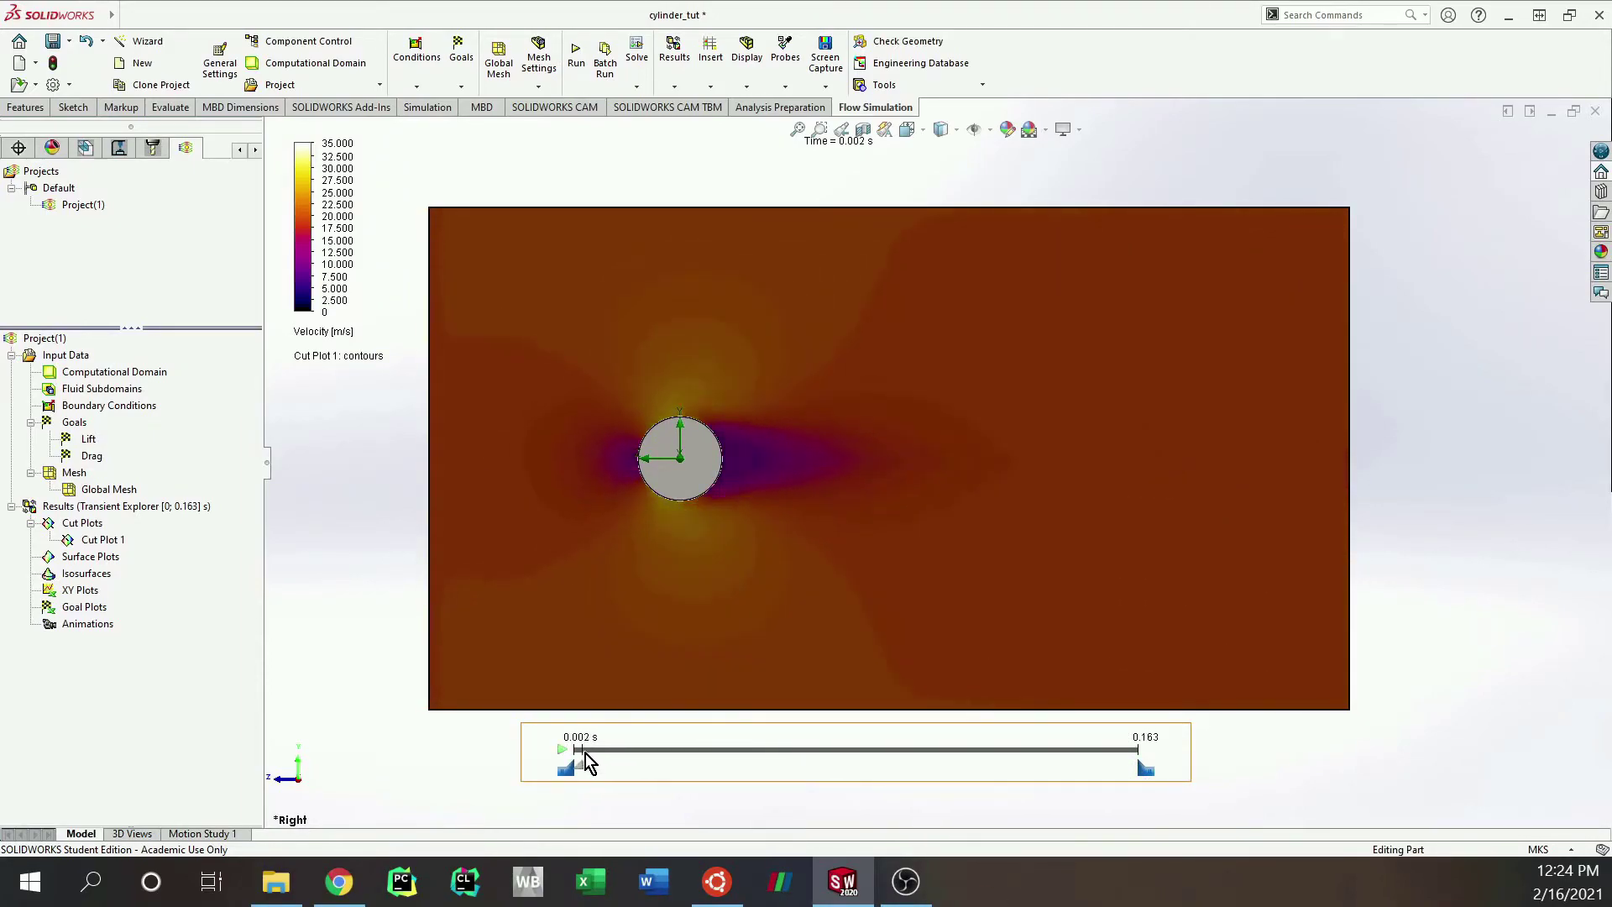
Step: Insert a goal plot of all goals (Lift and Drag) and export it to Excel
{"action": "right_click", "coordinate": [74, 605]}
{"action": "left_click", "coordinate": [118, 617]}
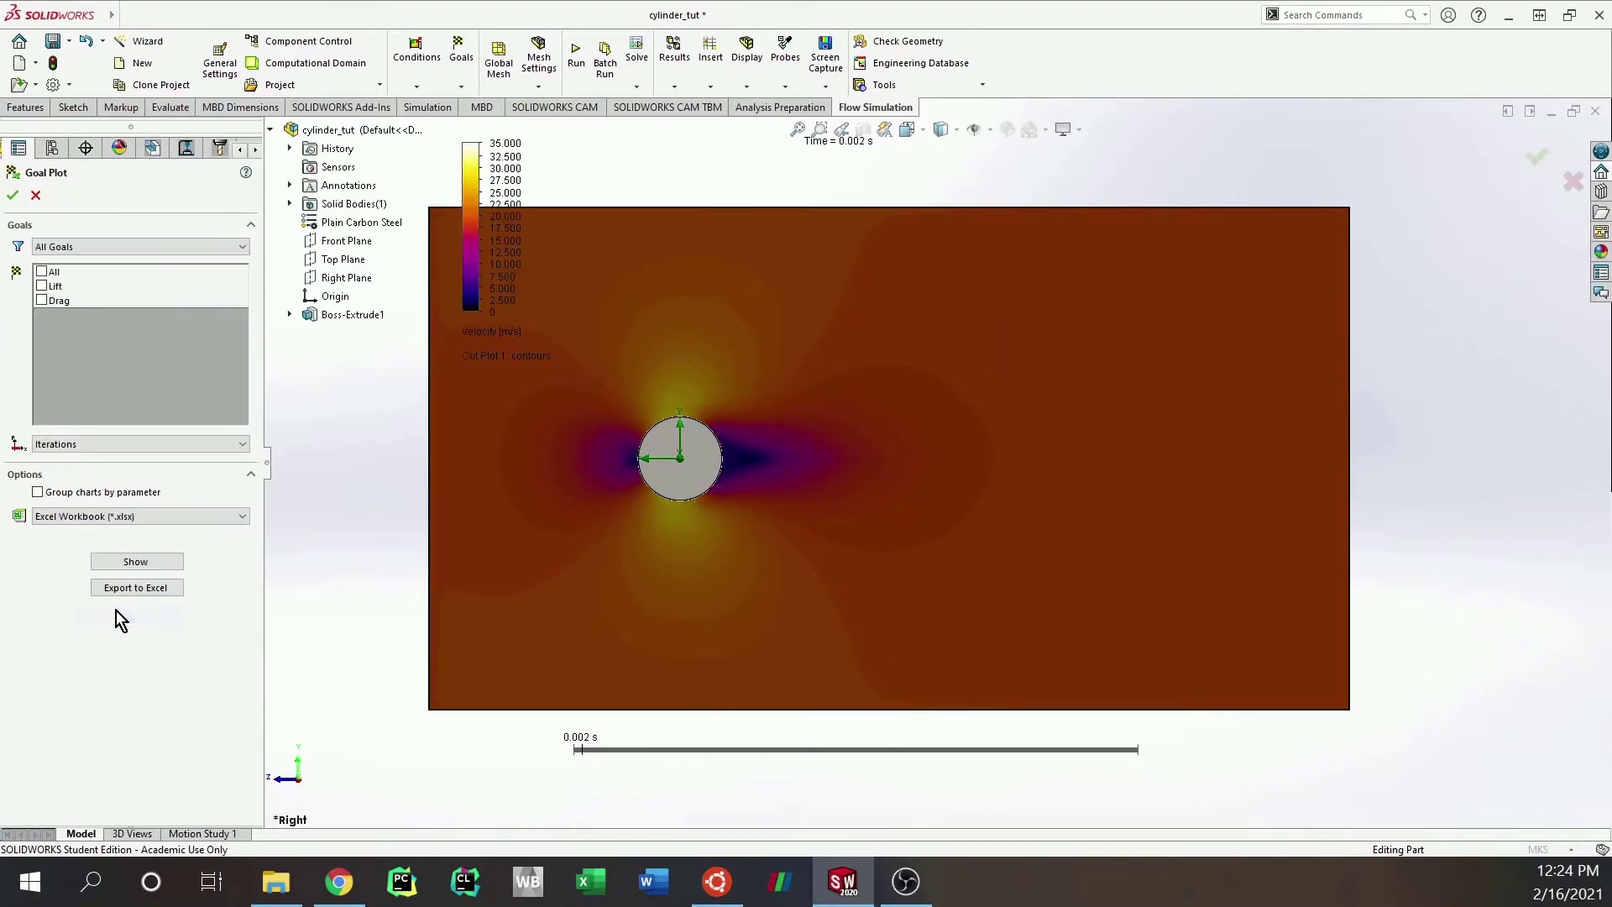
{"action": "left_click", "coordinate": [41, 272]}
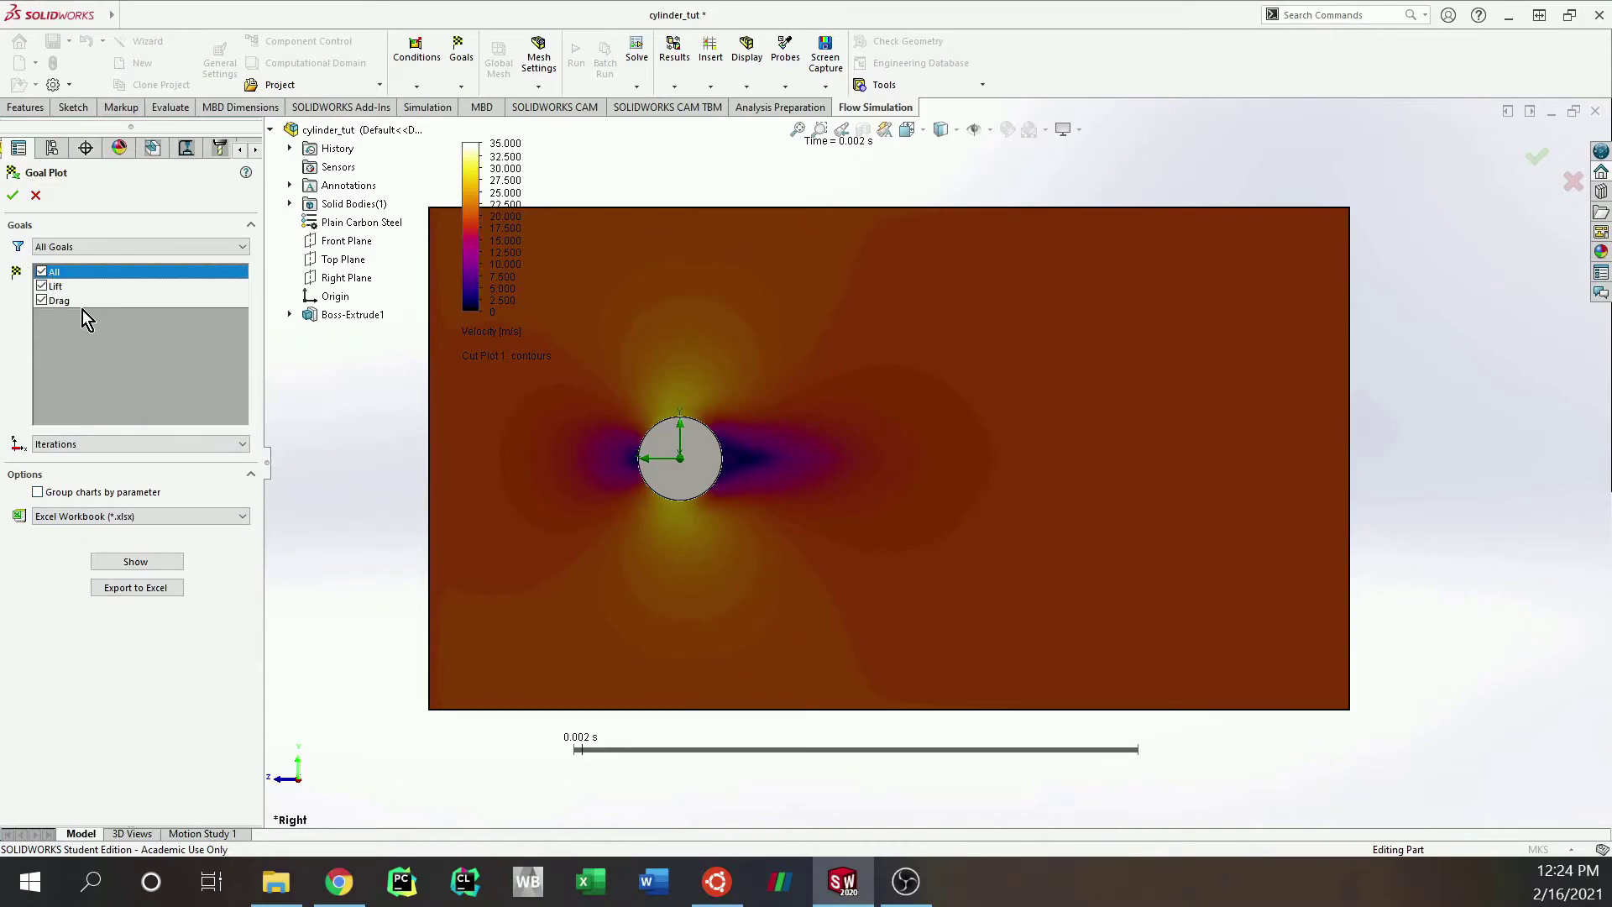
{"action": "left_click", "coordinate": [136, 588]}
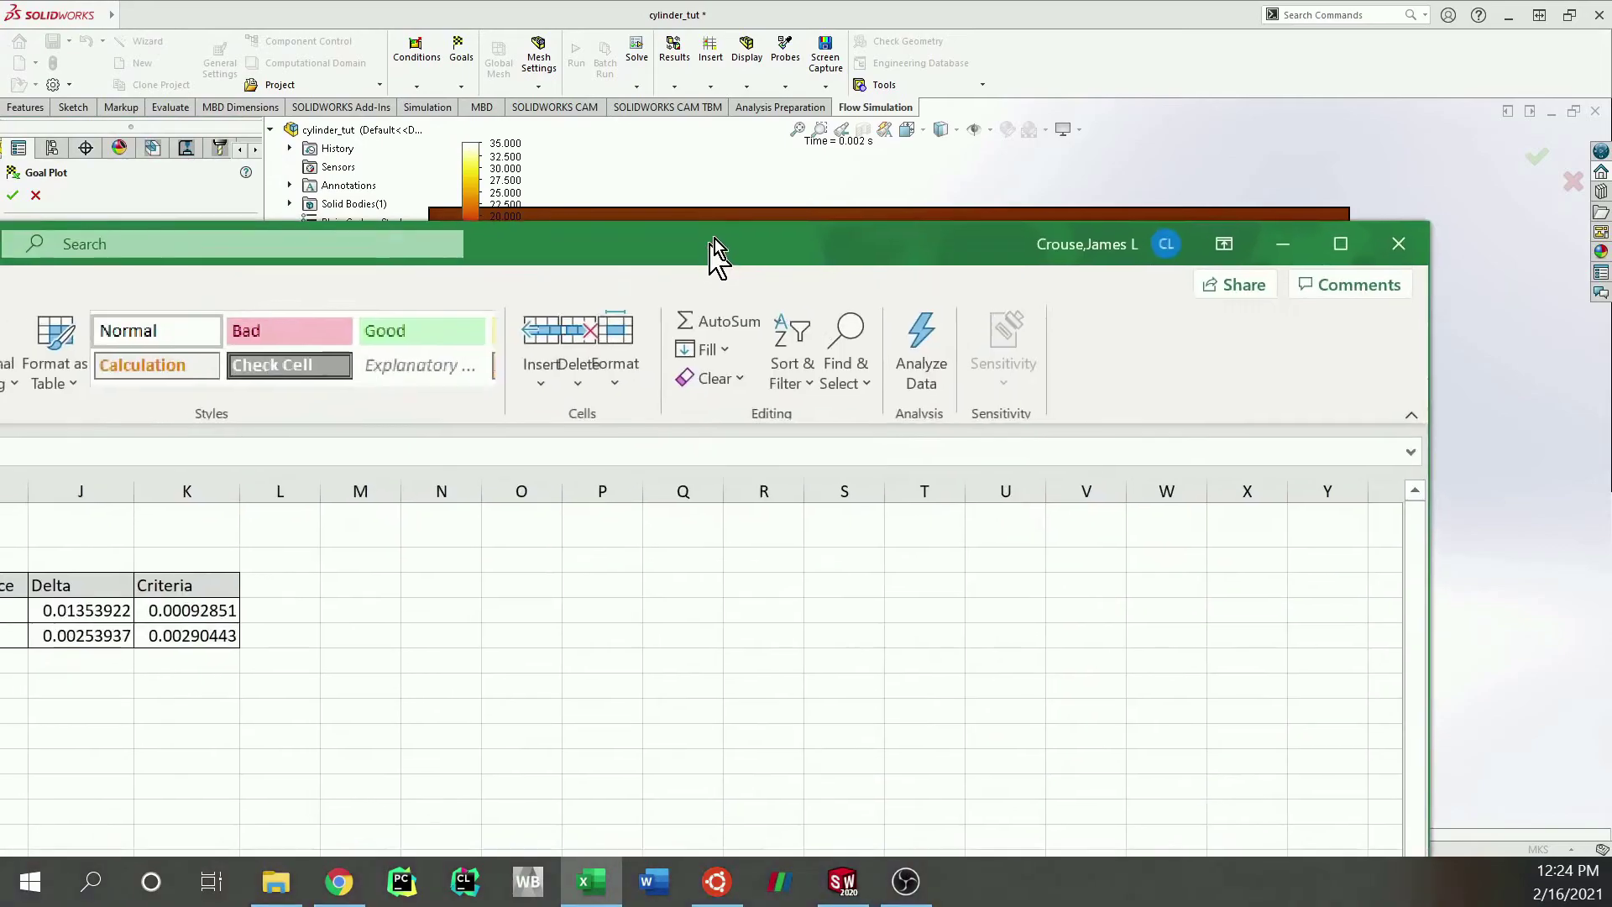
Step: Maximize the exported workbook, review the Drag, Lift and Plot Data sheets, then close it
{"action": "left_click_drag", "start_coordinate": [714, 243], "coordinate": [837, 2]}
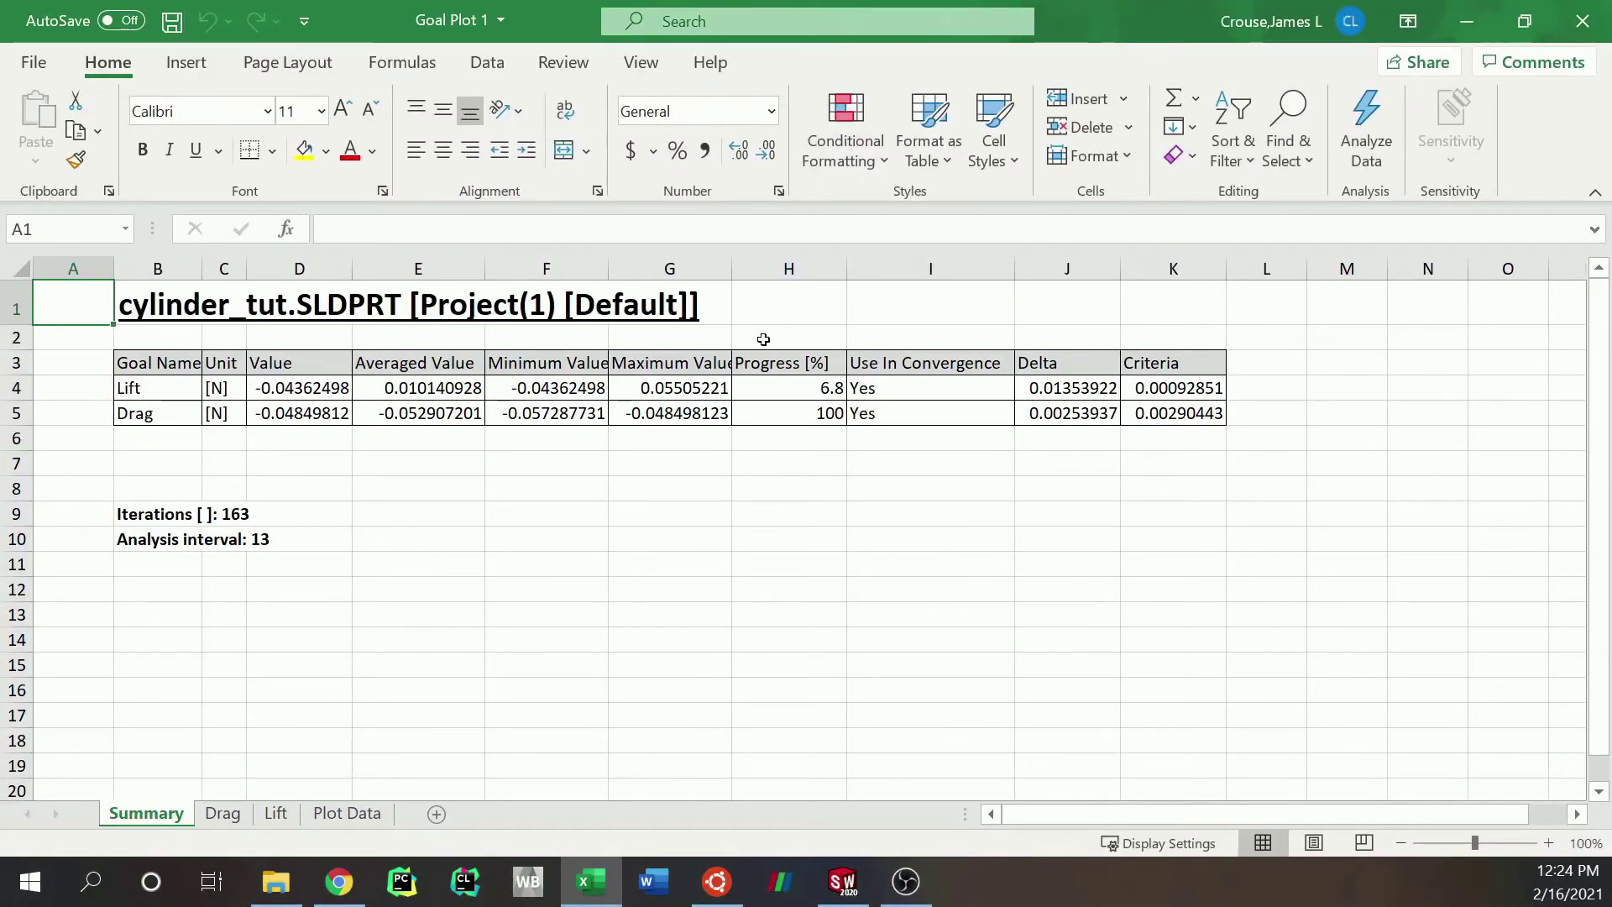
{"action": "left_click", "coordinate": [224, 815]}
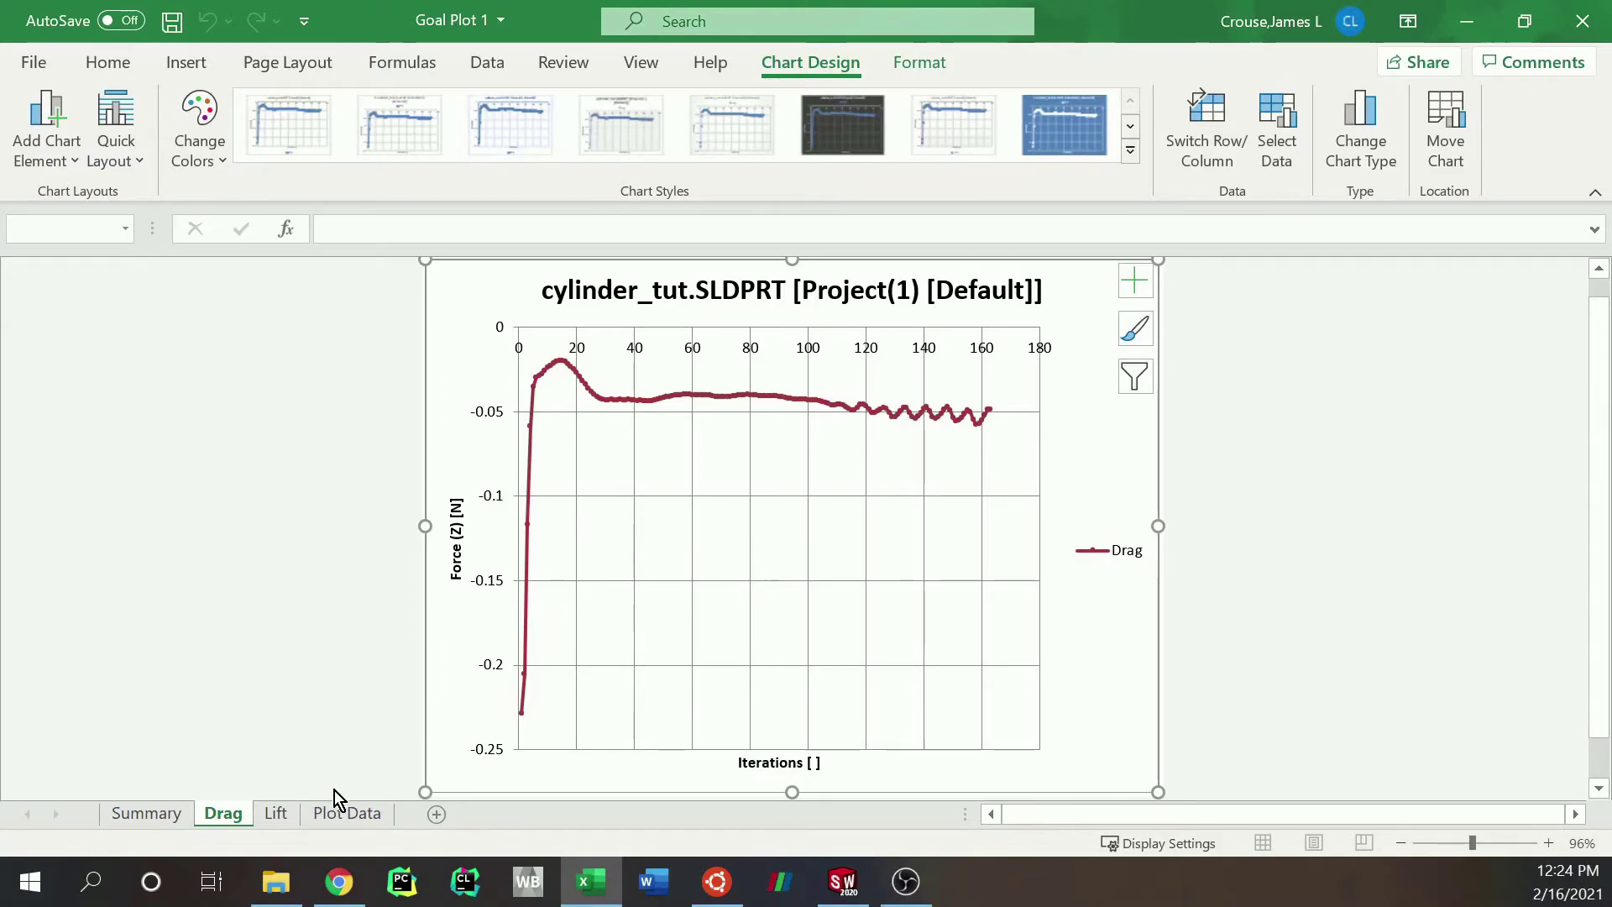
{"action": "left_click", "coordinate": [277, 813]}
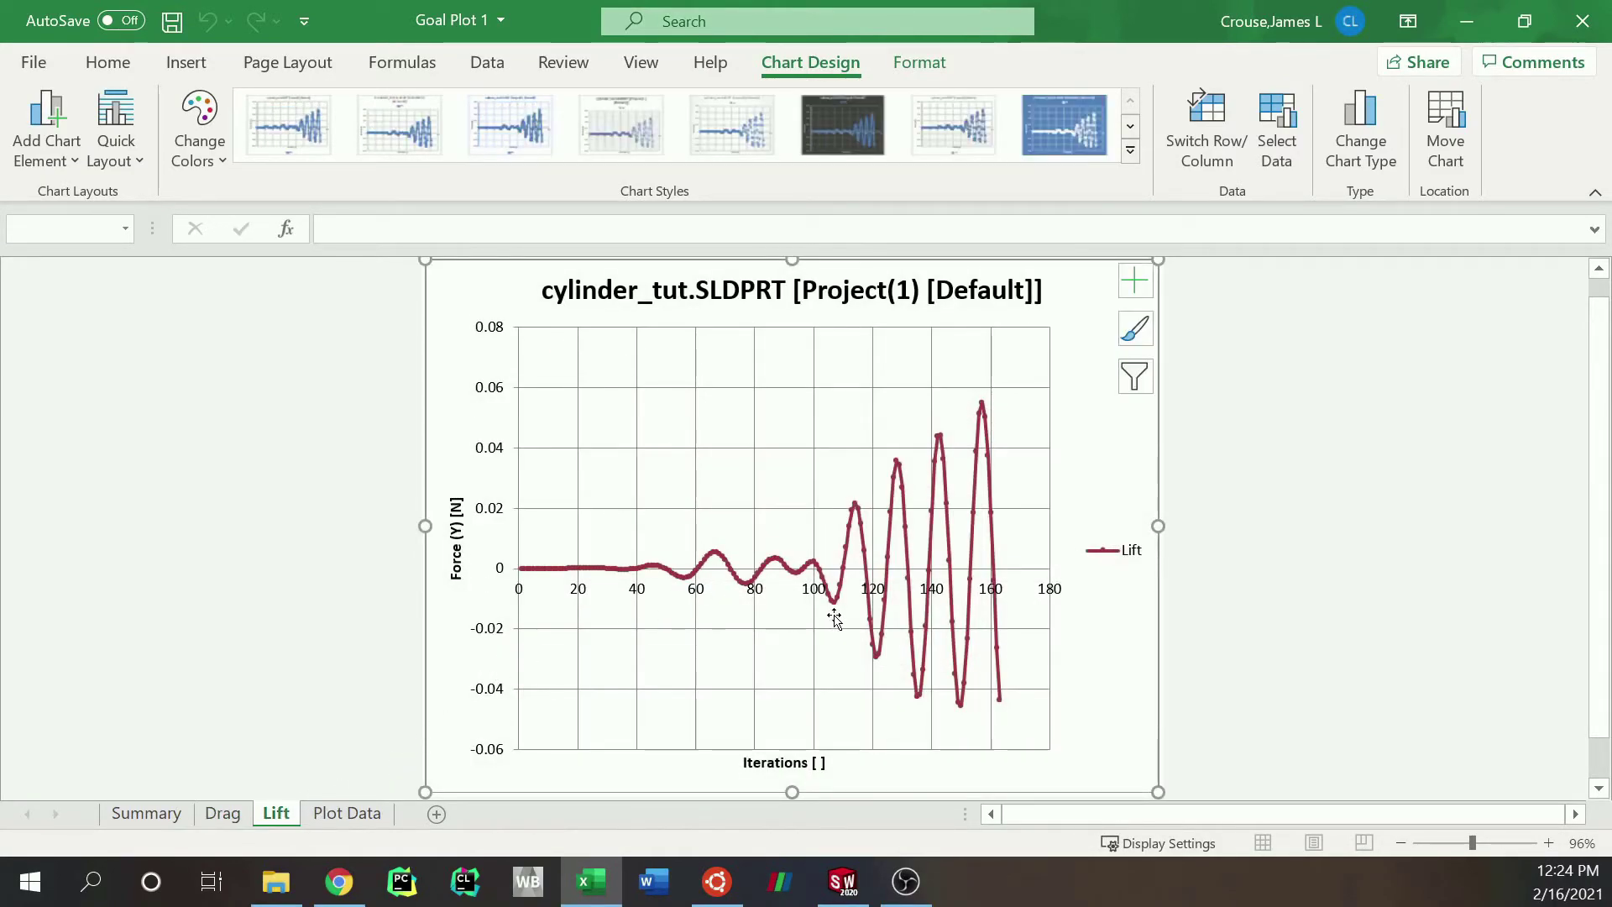
{"action": "left_click", "coordinate": [348, 814]}
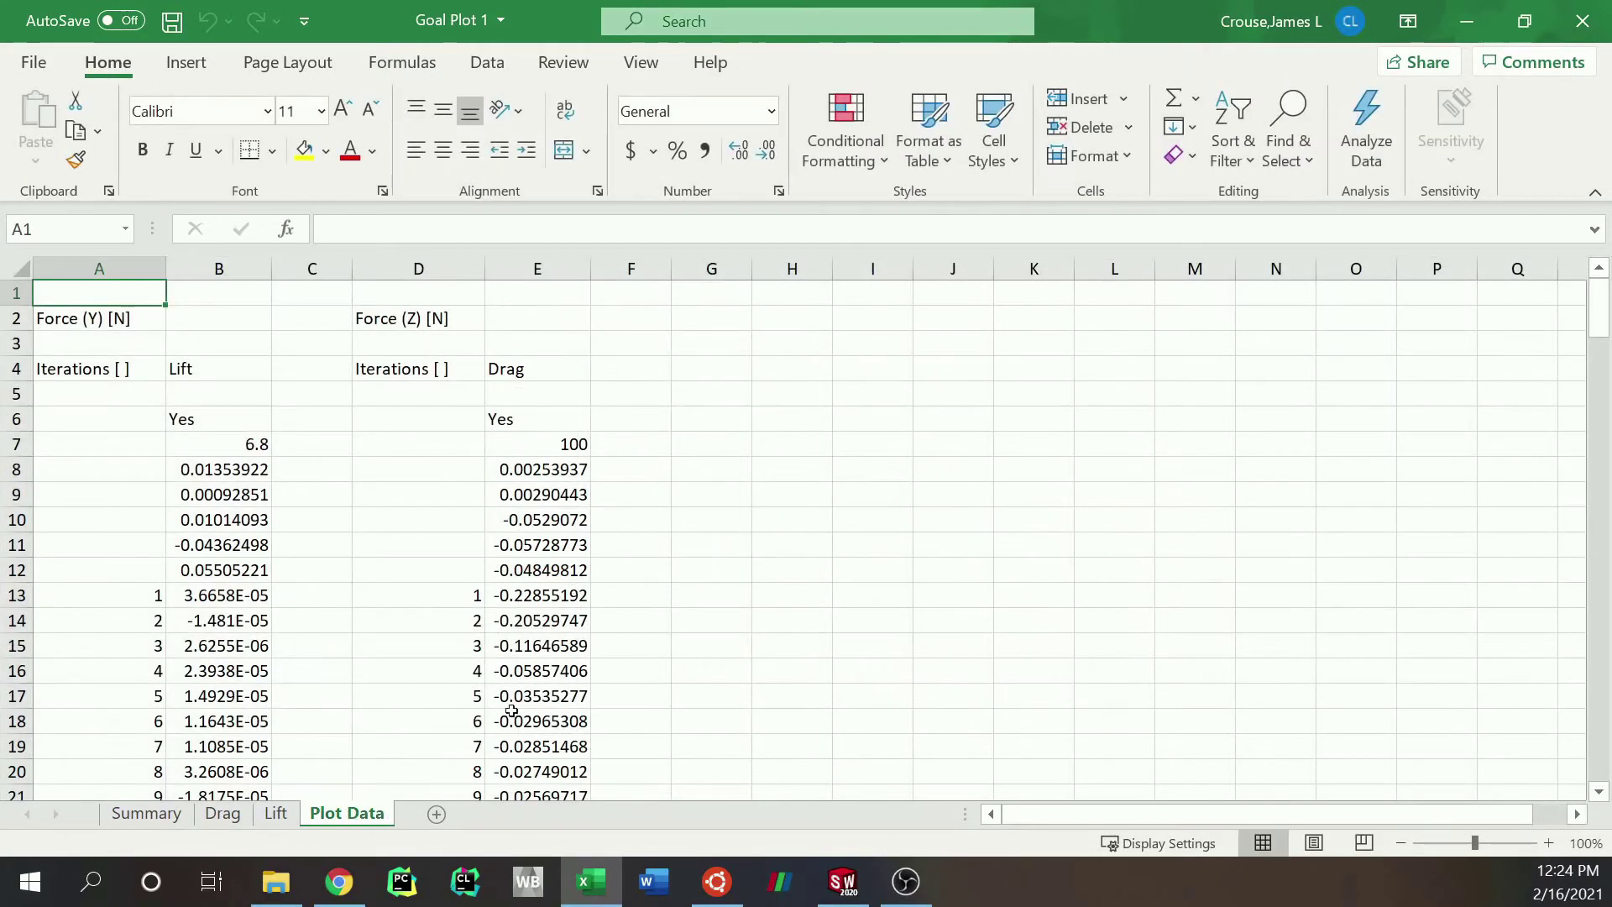
{"action": "scroll", "coordinate": [504, 588], "scroll_direction": "down", "scroll_amount": 6}
{"action": "scroll", "coordinate": [501, 557], "scroll_direction": "up", "scroll_amount": 6}
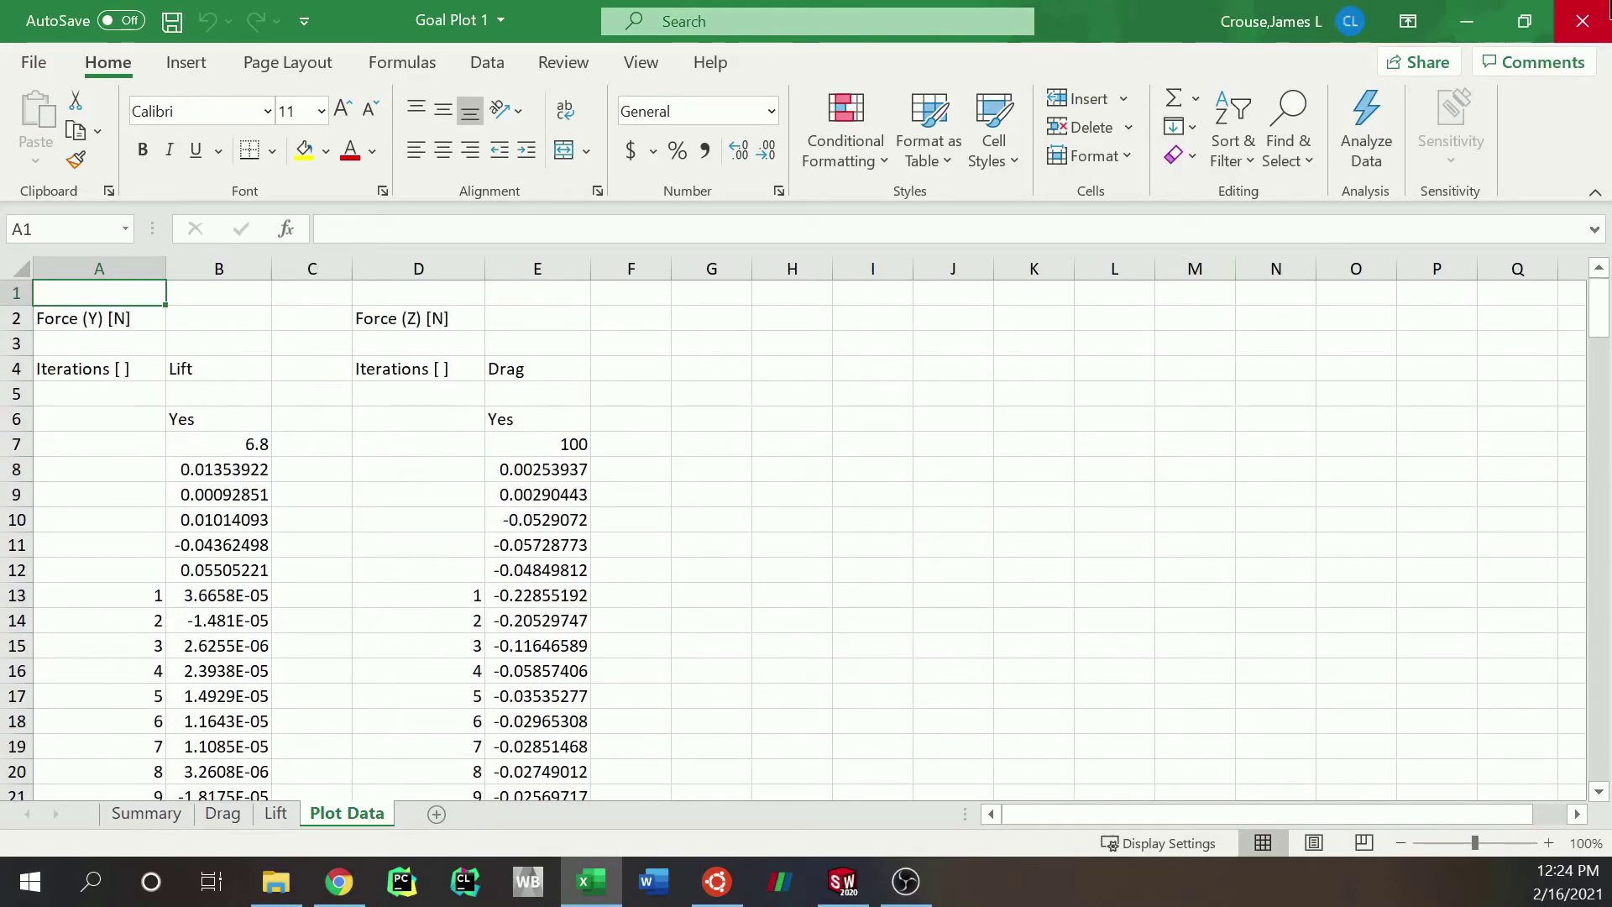
{"action": "left_click", "coordinate": [1582, 11]}
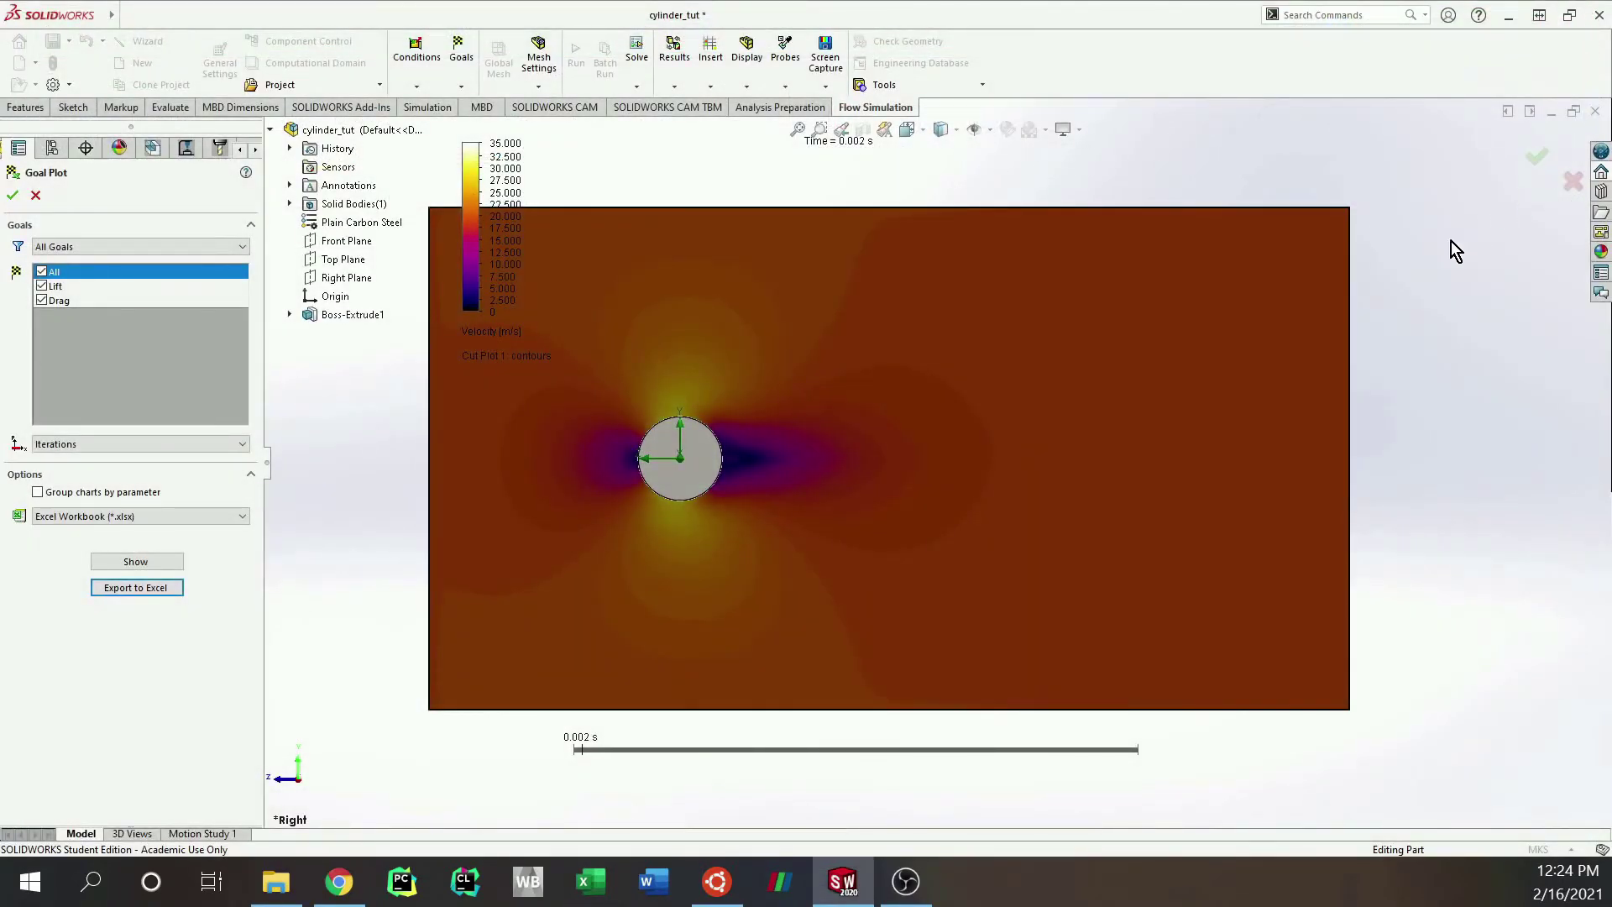
Step: Close the goal plot and insert a new results animation
{"action": "left_click", "coordinate": [36, 195]}
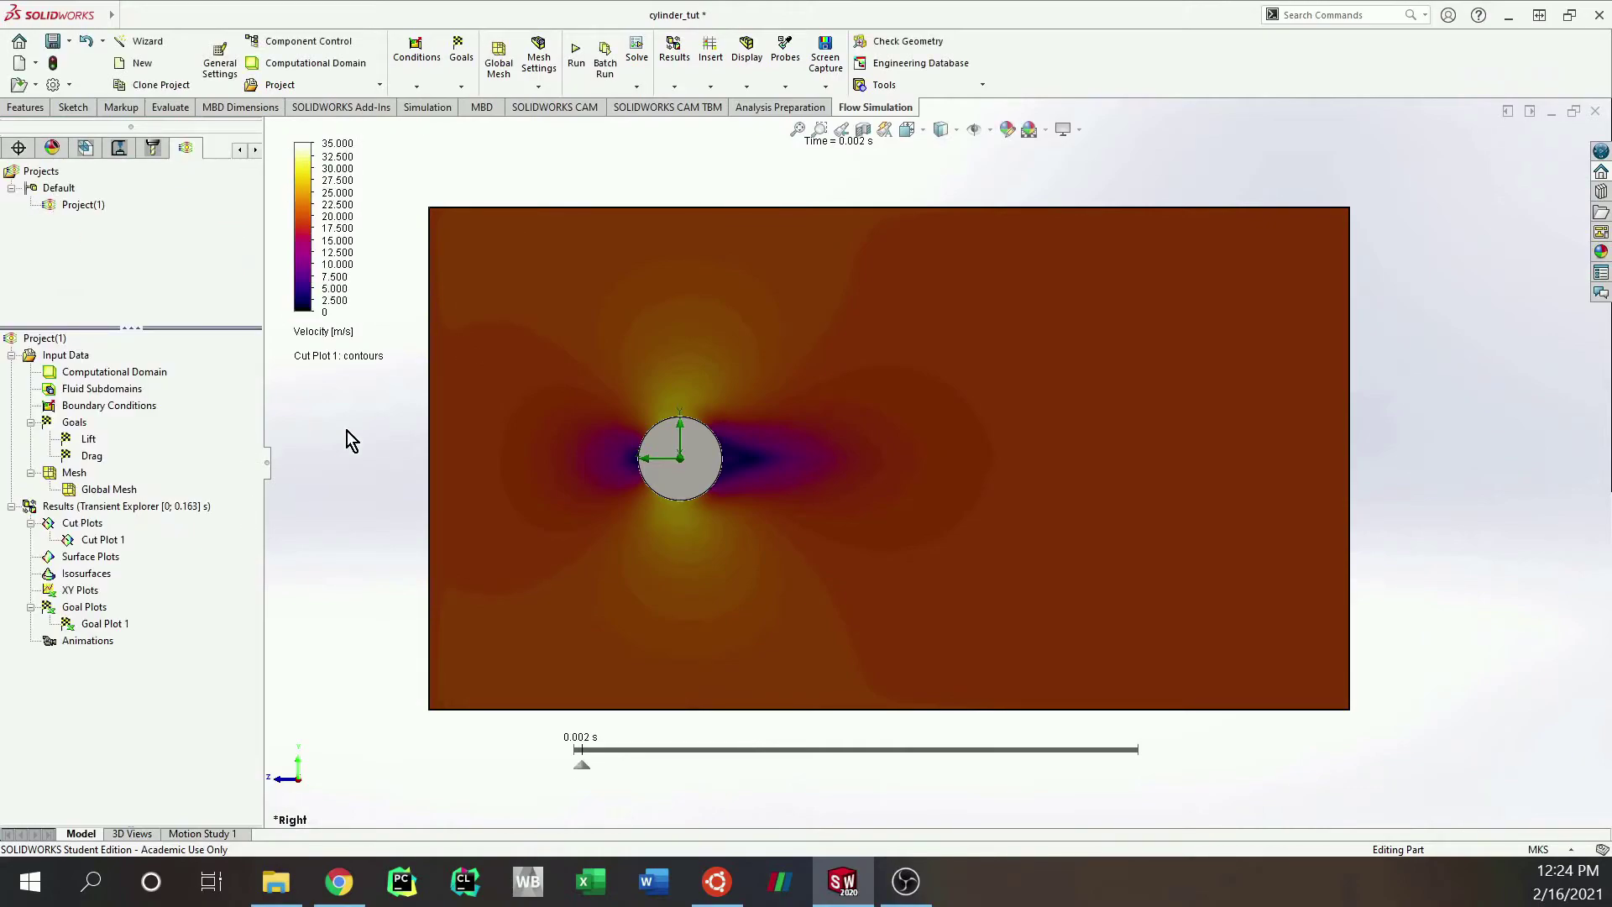
{"action": "right_click", "coordinate": [87, 643]}
{"action": "left_click", "coordinate": [128, 648]}
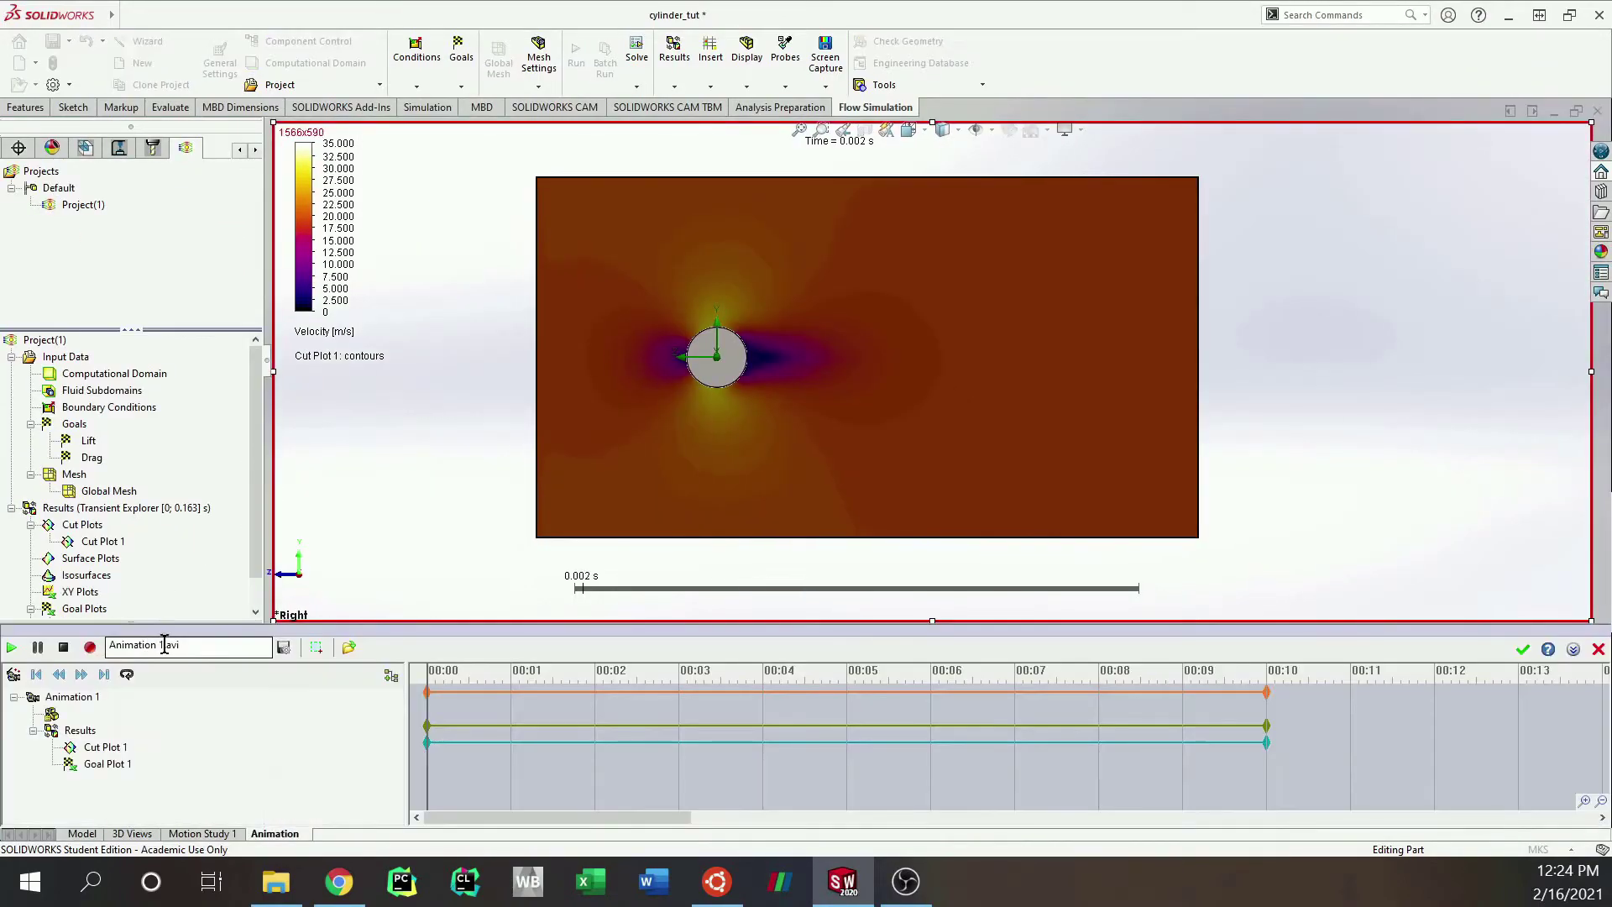
Step: Set the animation video to save as Animation 2.avi in the SOLIDWORKS files folder
{"action": "left_click", "coordinate": [285, 647]}
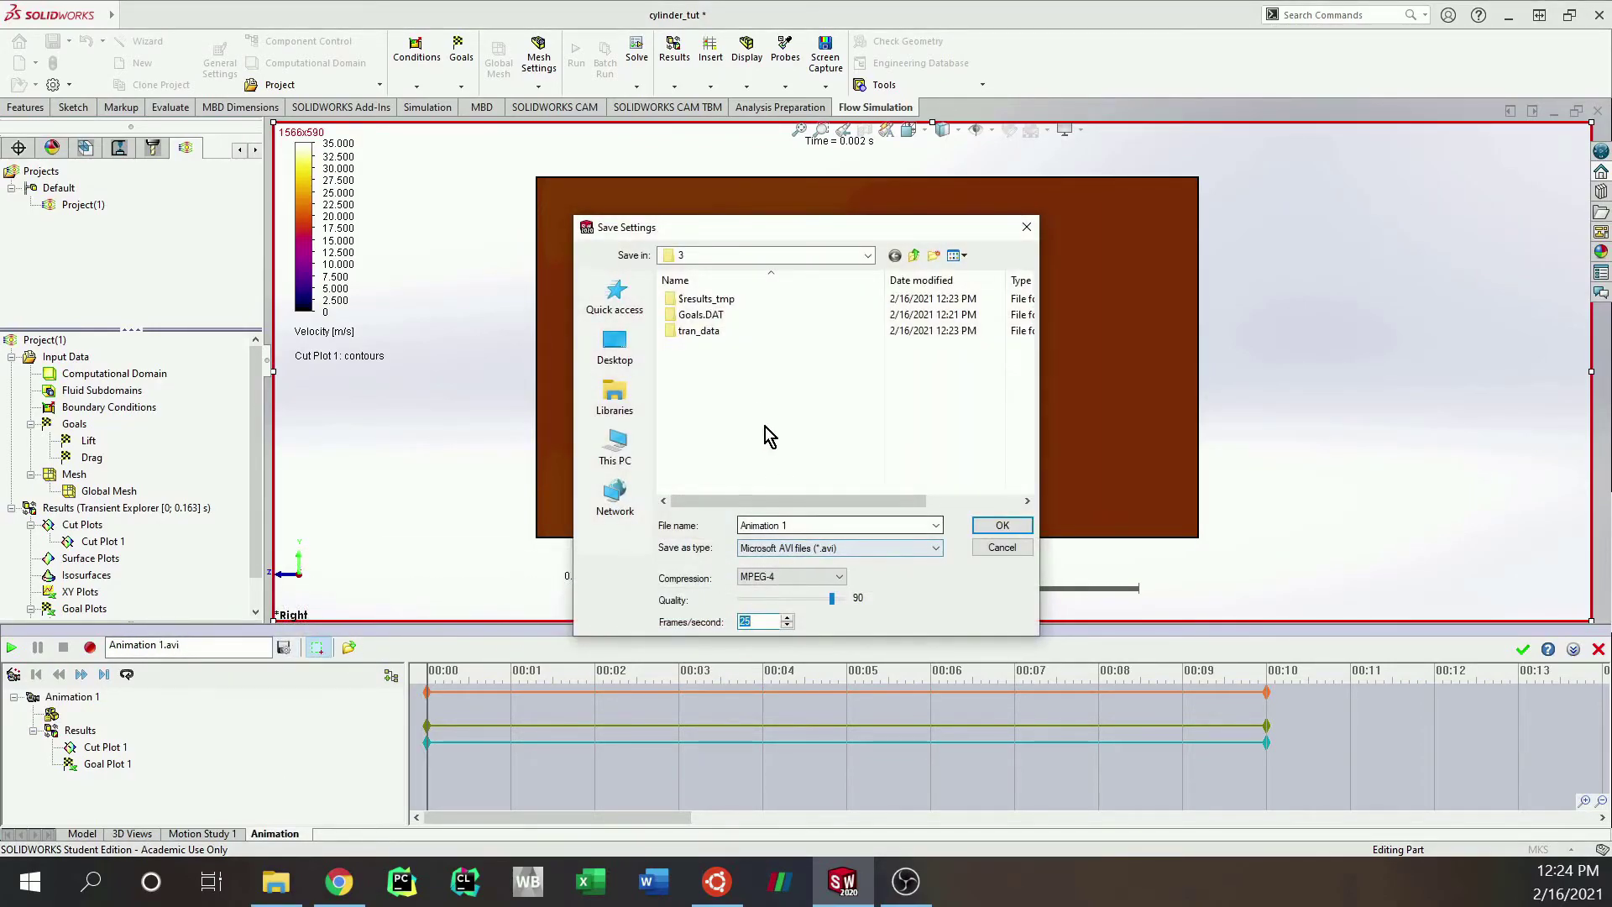
{"action": "left_click", "coordinate": [791, 257]}
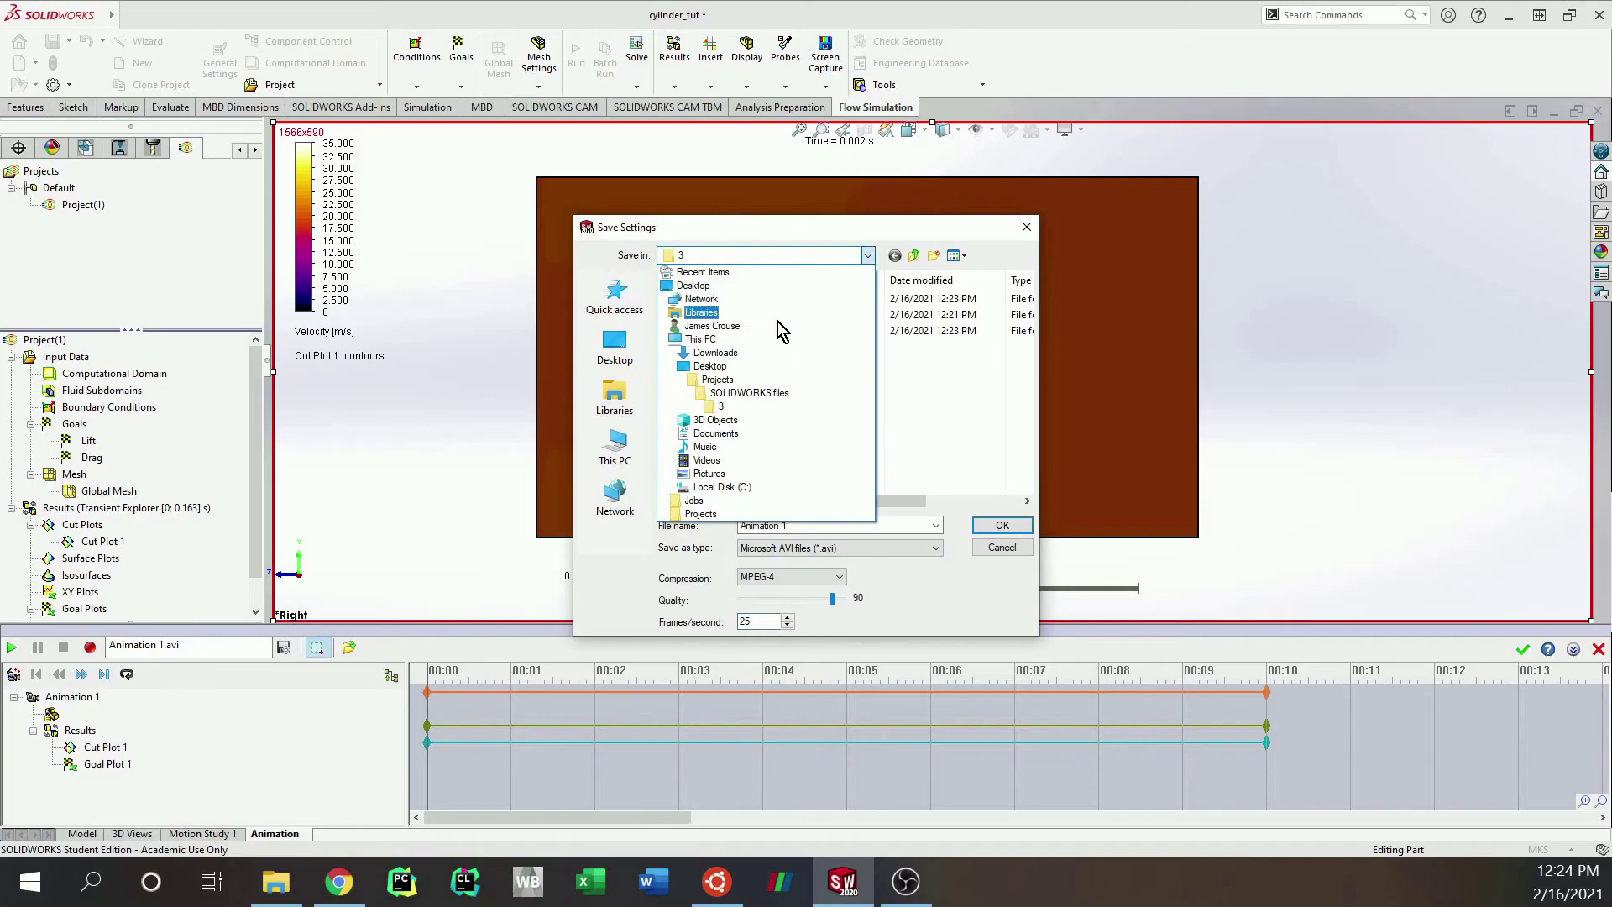
{"action": "left_click", "coordinate": [760, 393]}
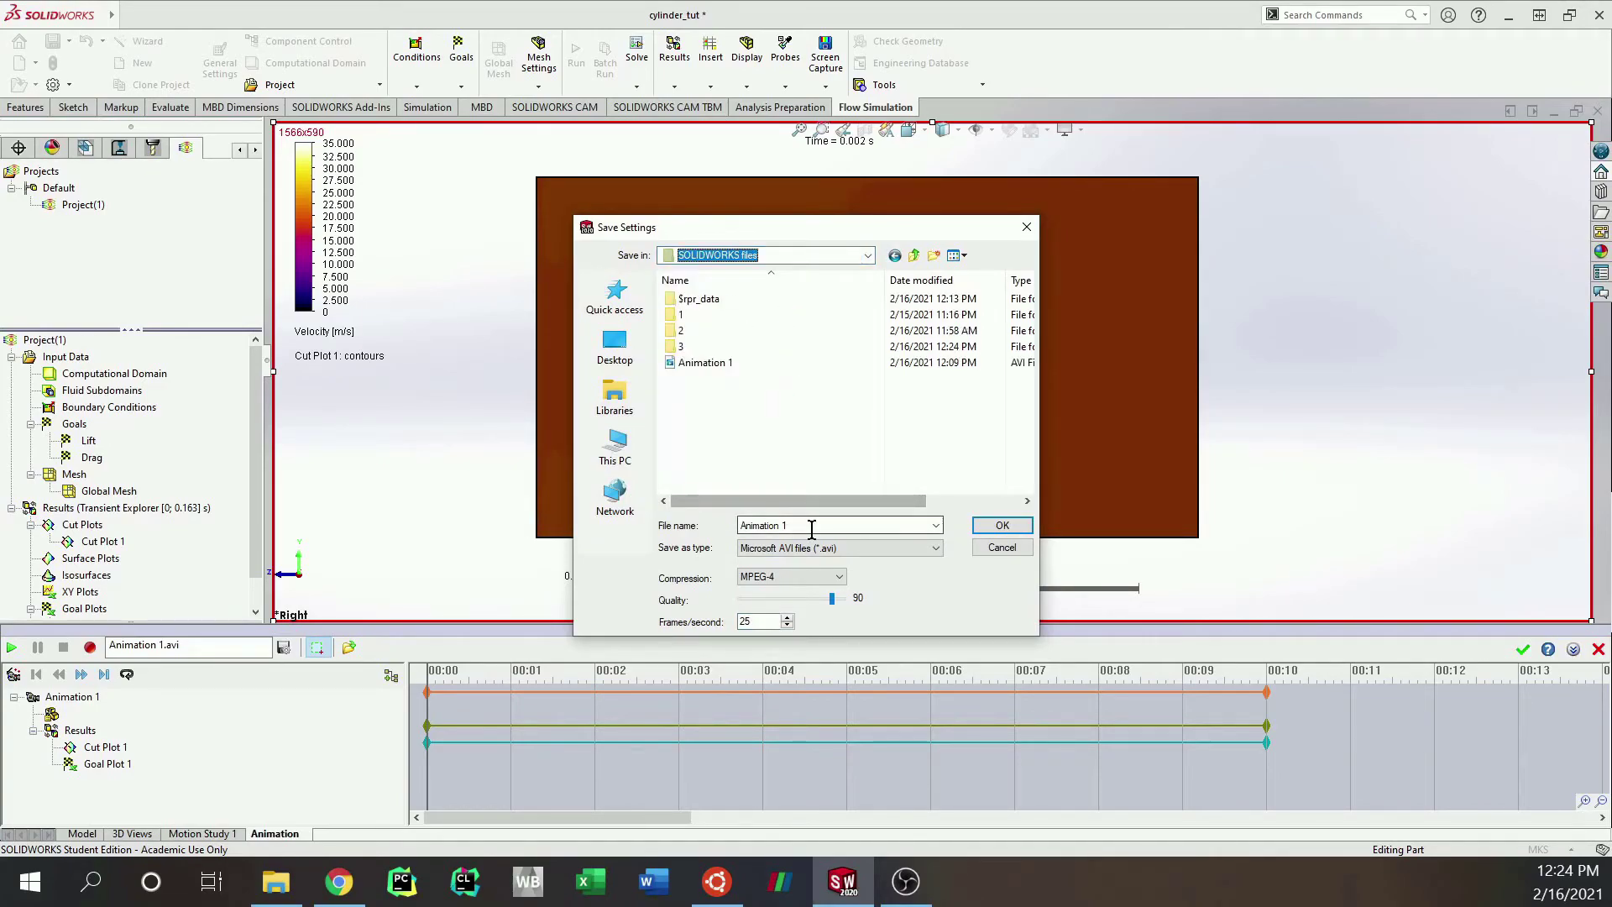
{"action": "left_click", "coordinate": [812, 524]}
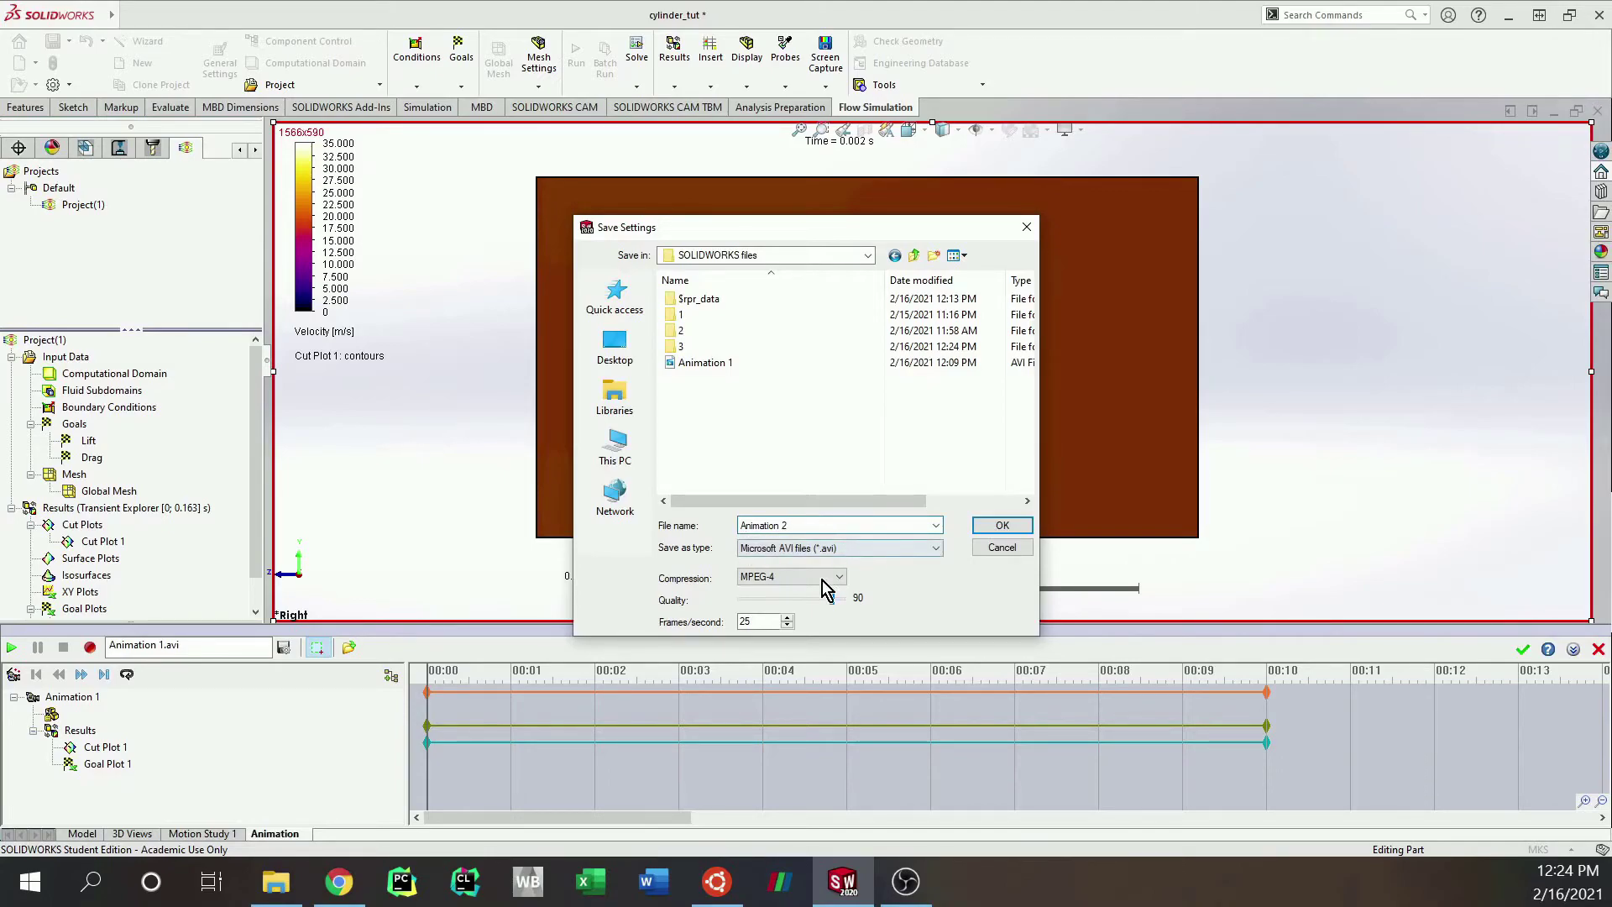
{"action": "left_click_drag", "start_coordinate": [781, 621], "coordinate": [730, 621]}
{"action": "left_click", "coordinate": [1000, 527]}
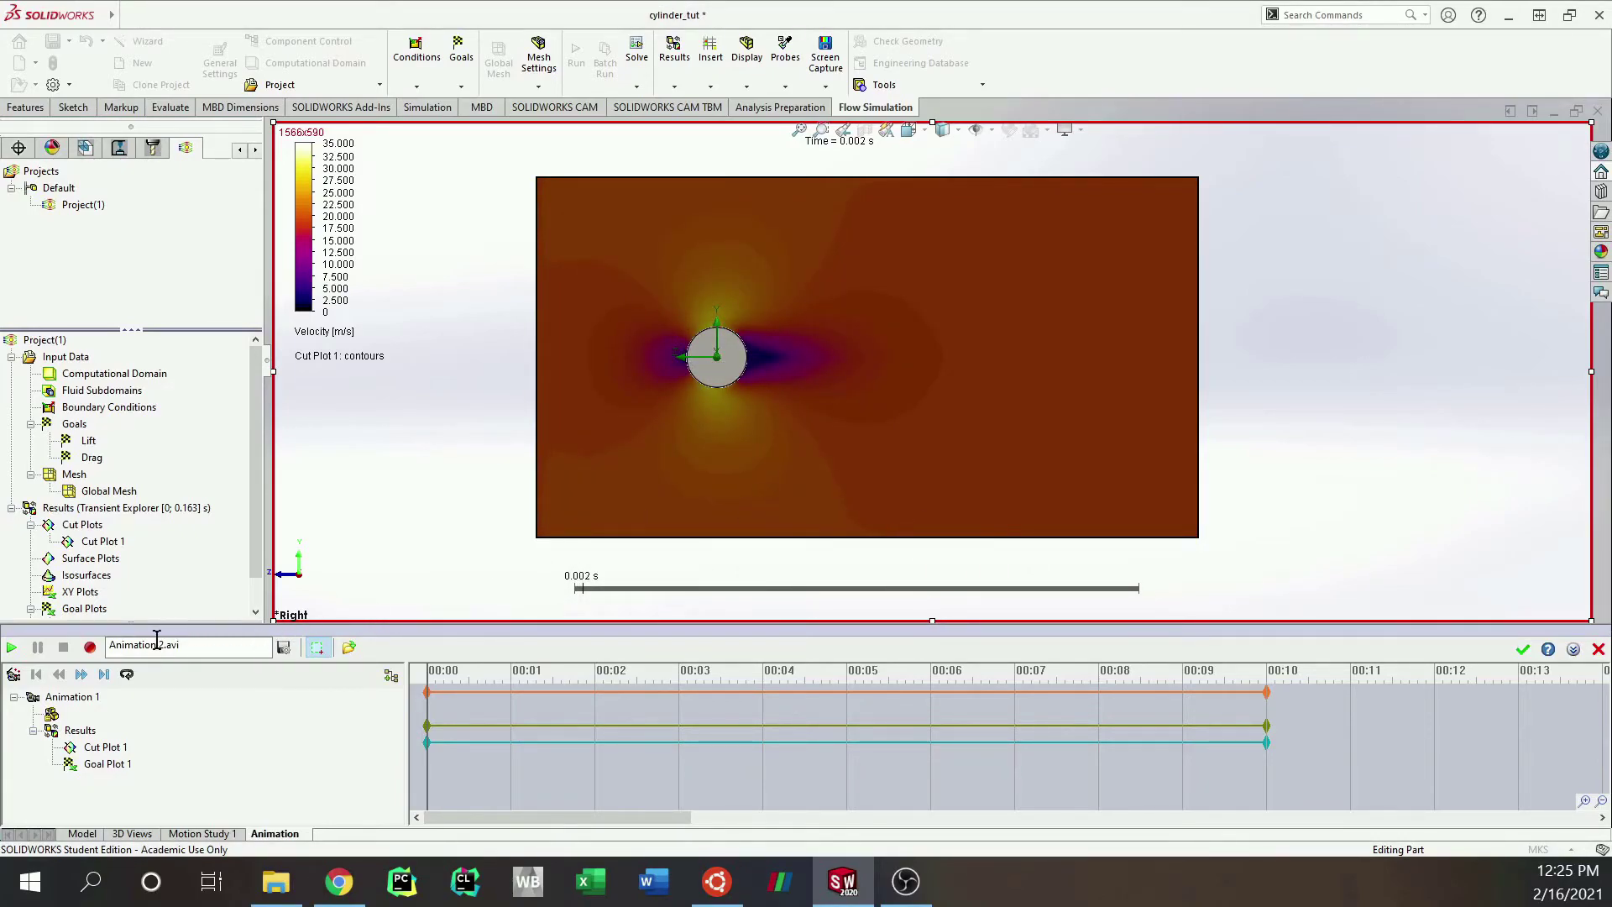
Step: Record the velocity contour animation to video through the transient results, then stop it
{"action": "left_click", "coordinate": [91, 649]}
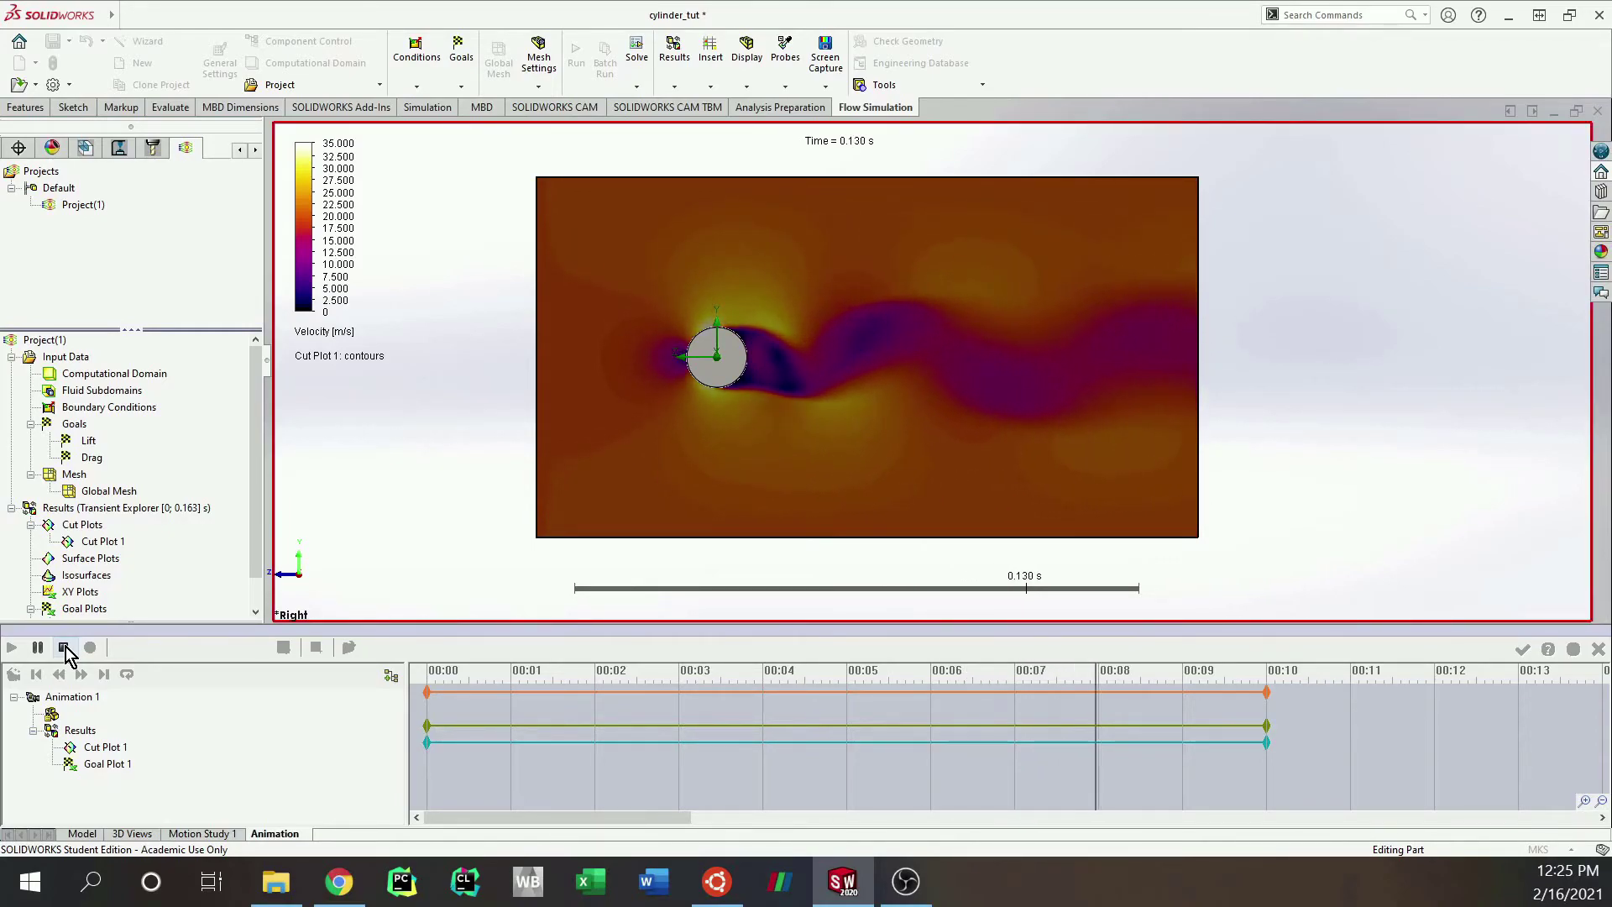
{"action": "left_click", "coordinate": [64, 647]}
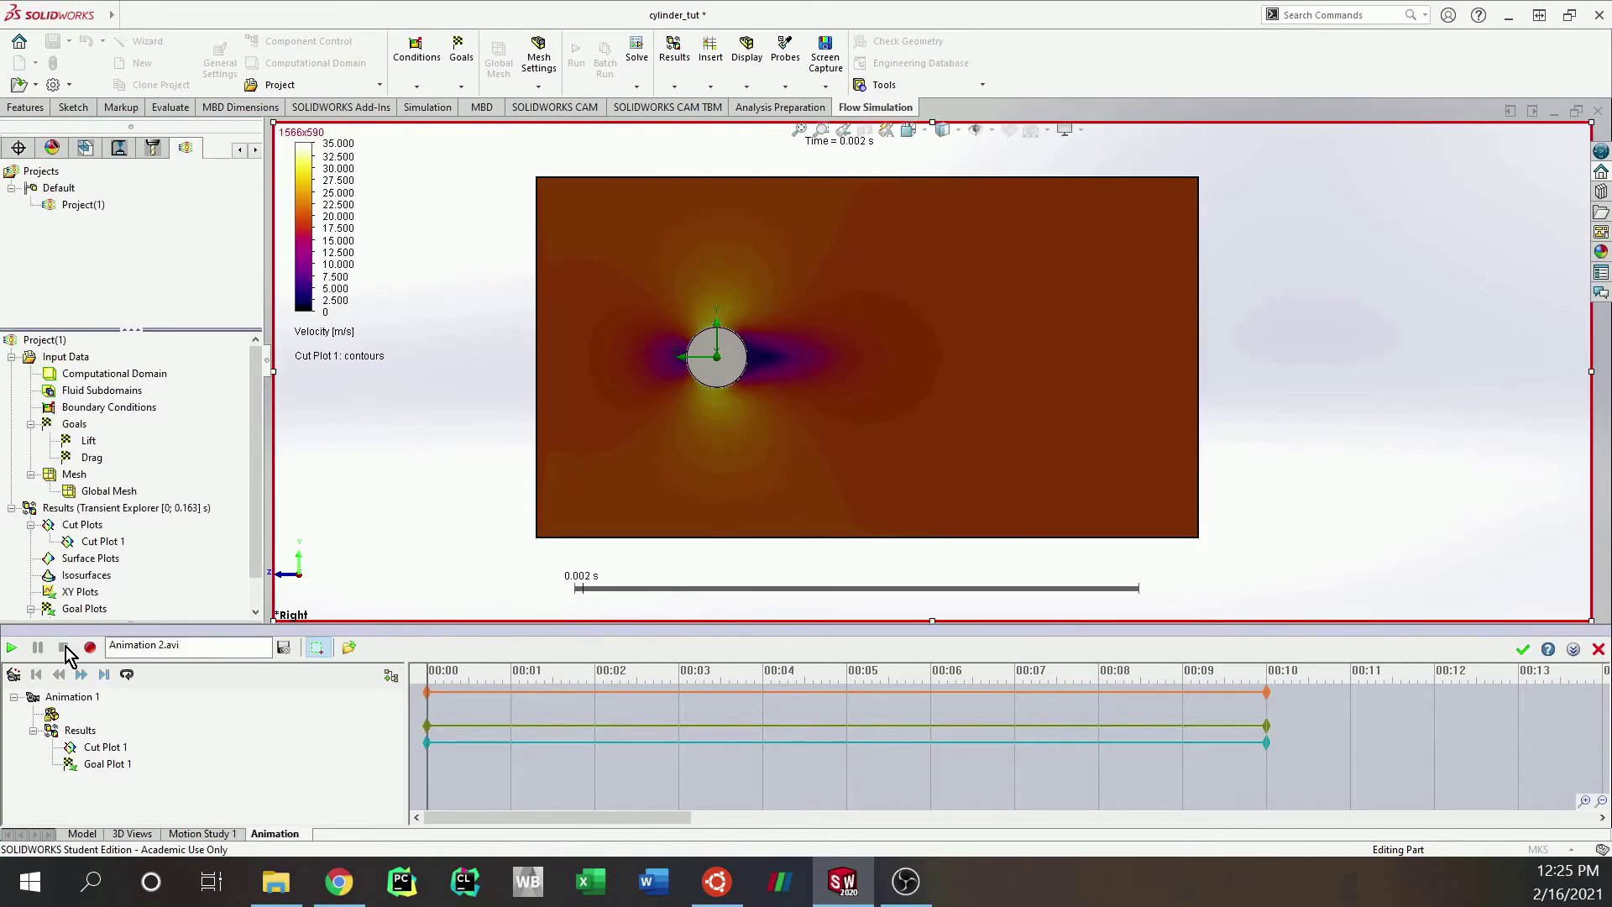
{"action": "left_click", "coordinate": [90, 647]}
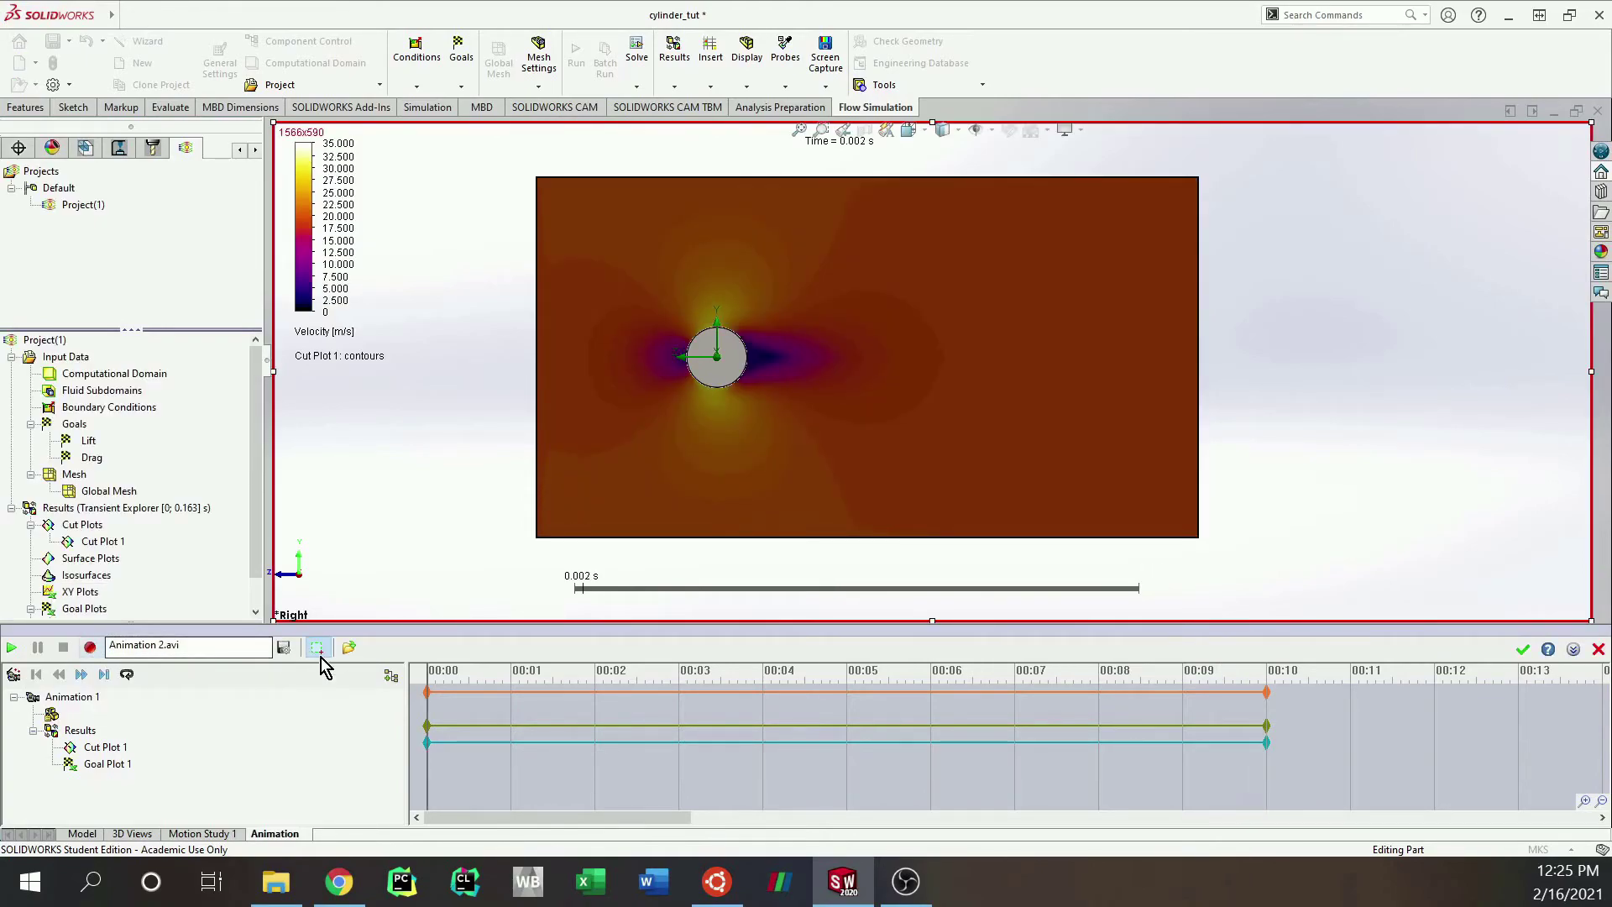
{"action": "mouse_move", "coordinate": [275, 897]}
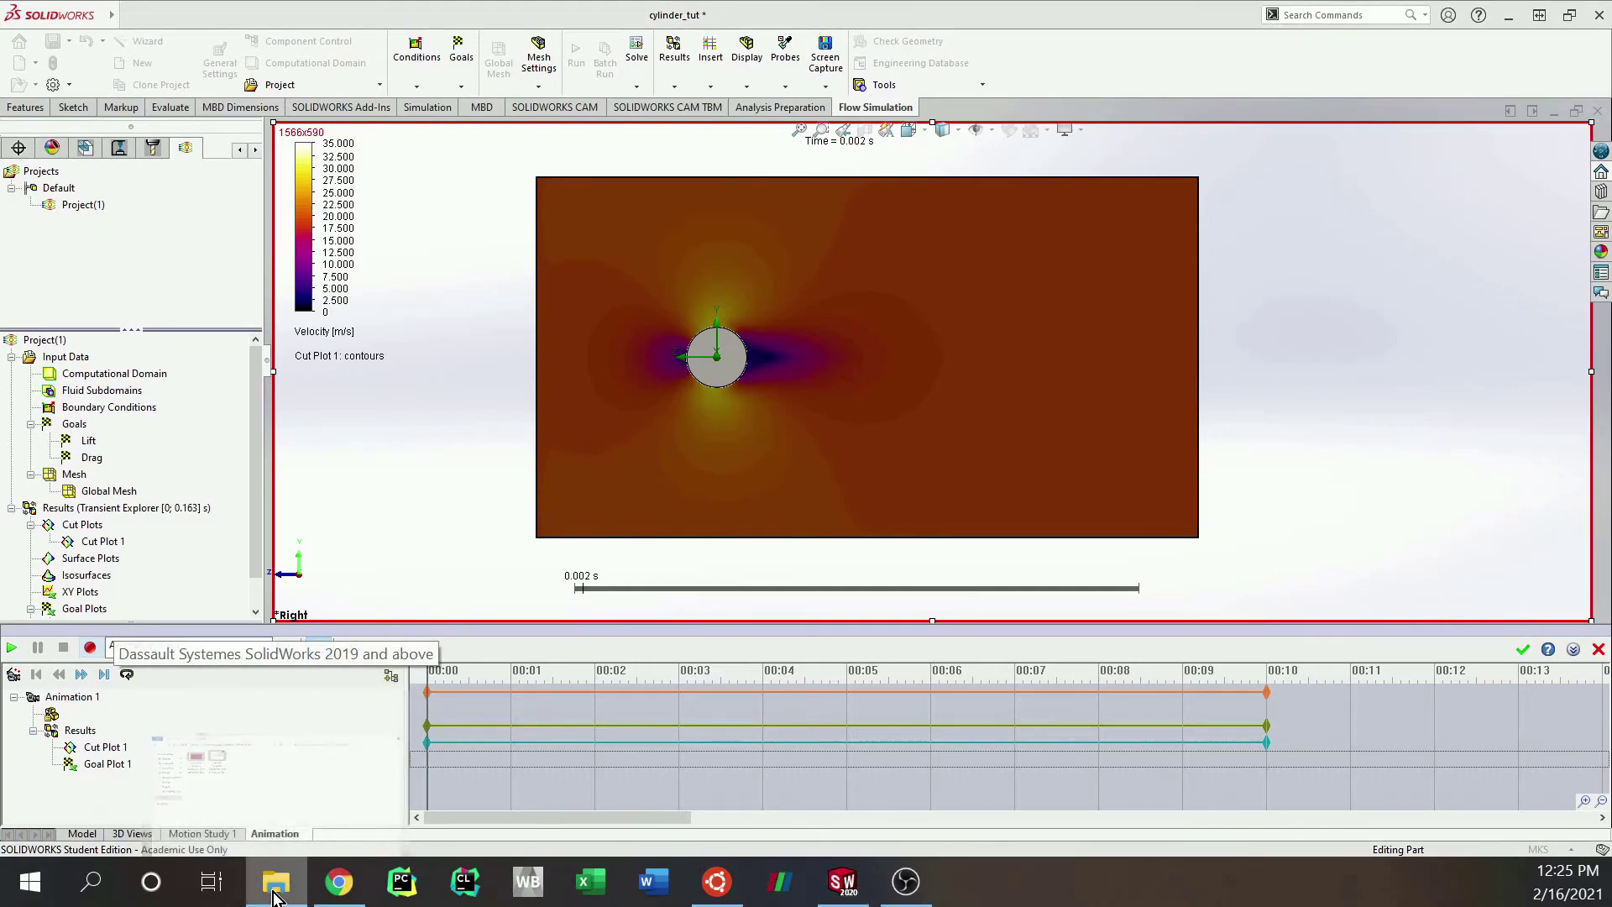
Step: Open a new File Explorer window and navigate to Projects > SOLIDWORKS files
{"action": "right_click", "coordinate": [276, 897]}
{"action": "left_click", "coordinate": [277, 752]}
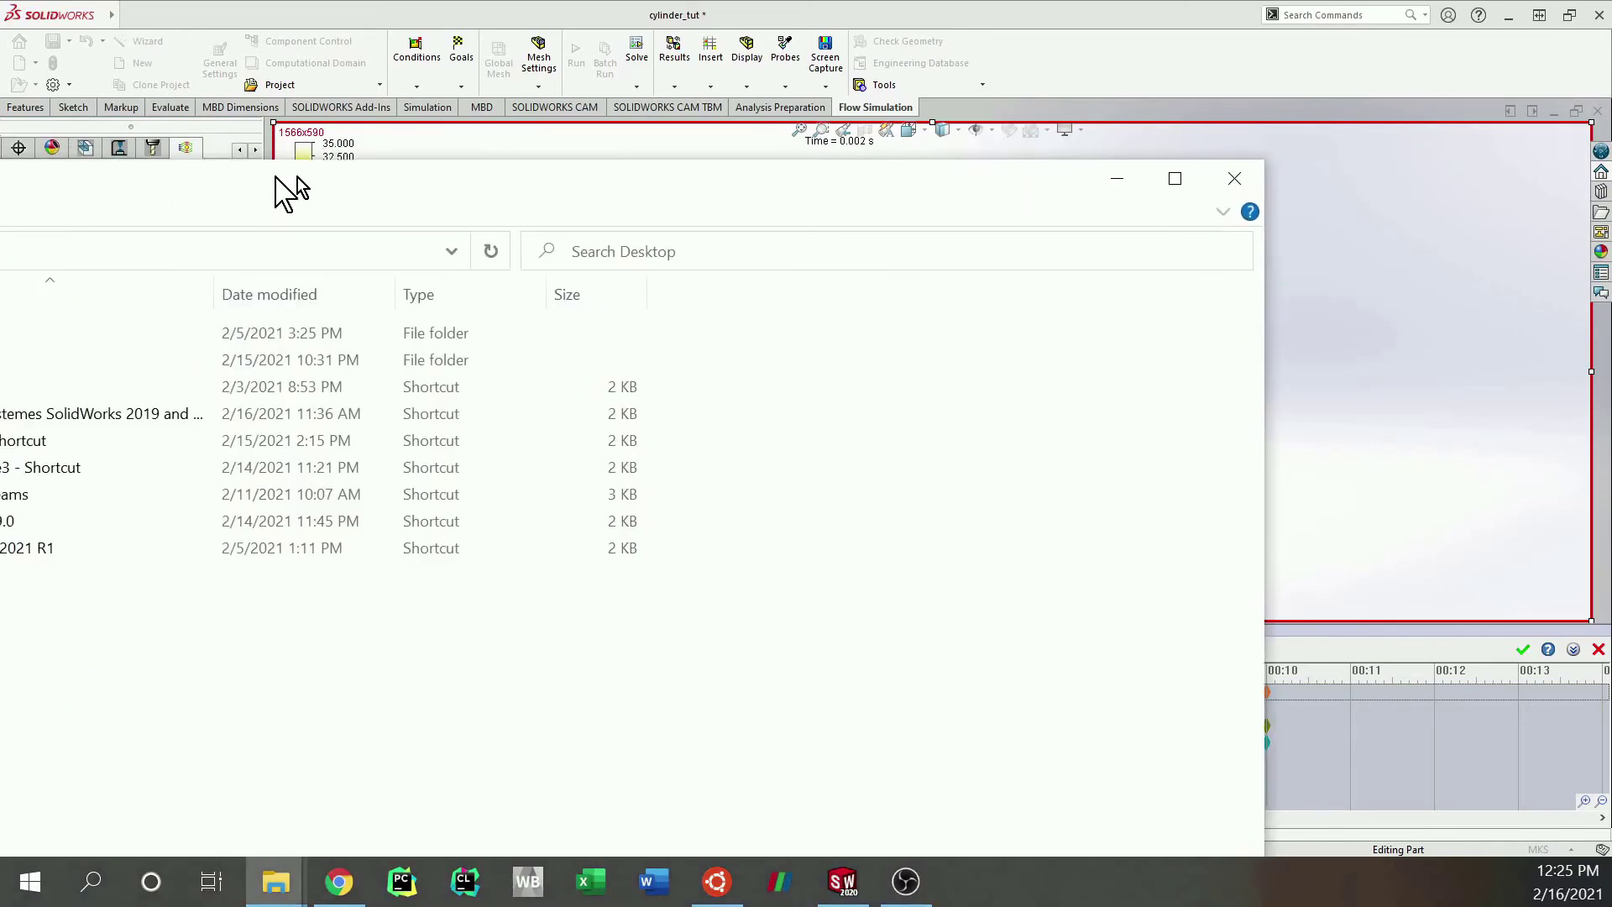
{"action": "left_click_drag", "start_coordinate": [288, 187], "coordinate": [646, 151]}
{"action": "double_click", "coordinate": [400, 316]}
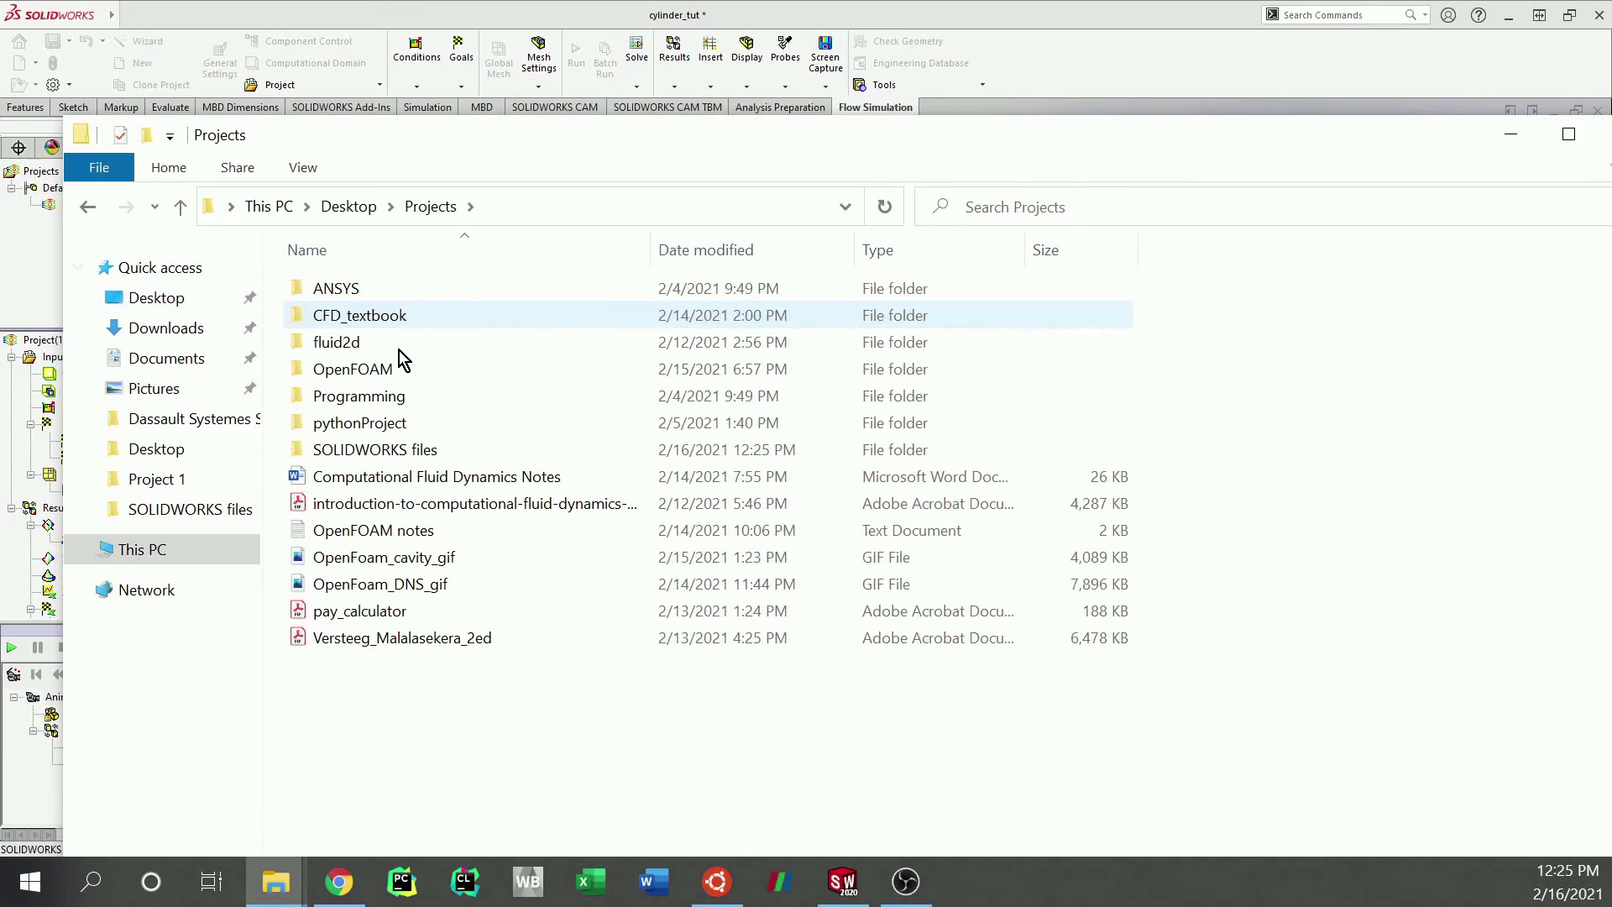
{"action": "double_click", "coordinate": [395, 451]}
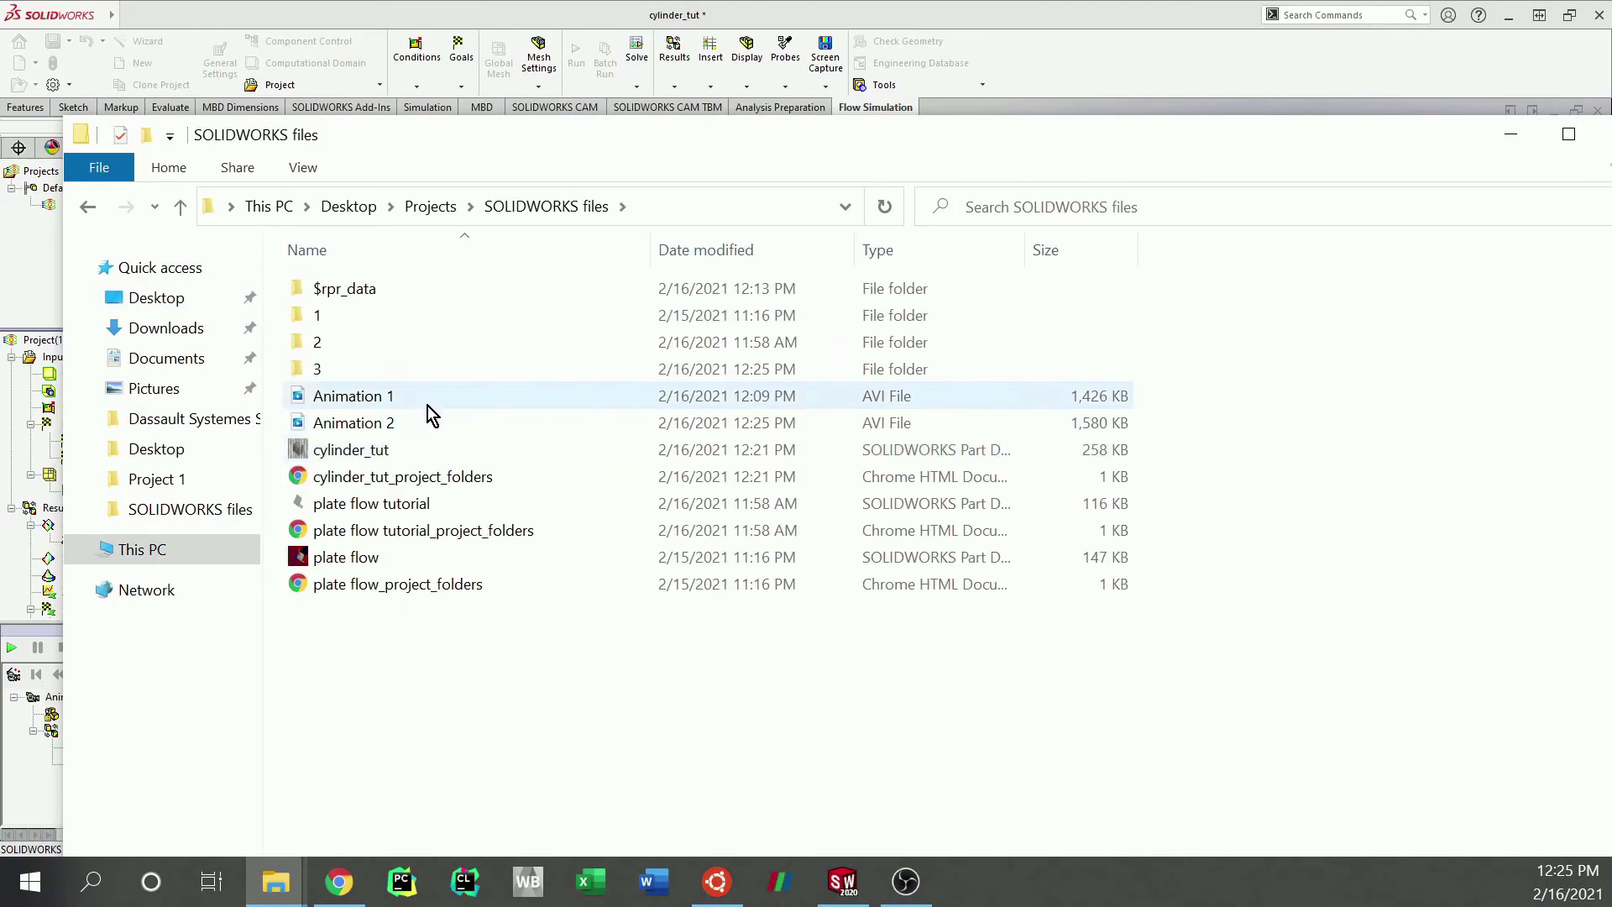
Step: Open the recorded Animation 2 video to play it in Movies & TV
{"action": "left_click", "coordinate": [423, 424]}
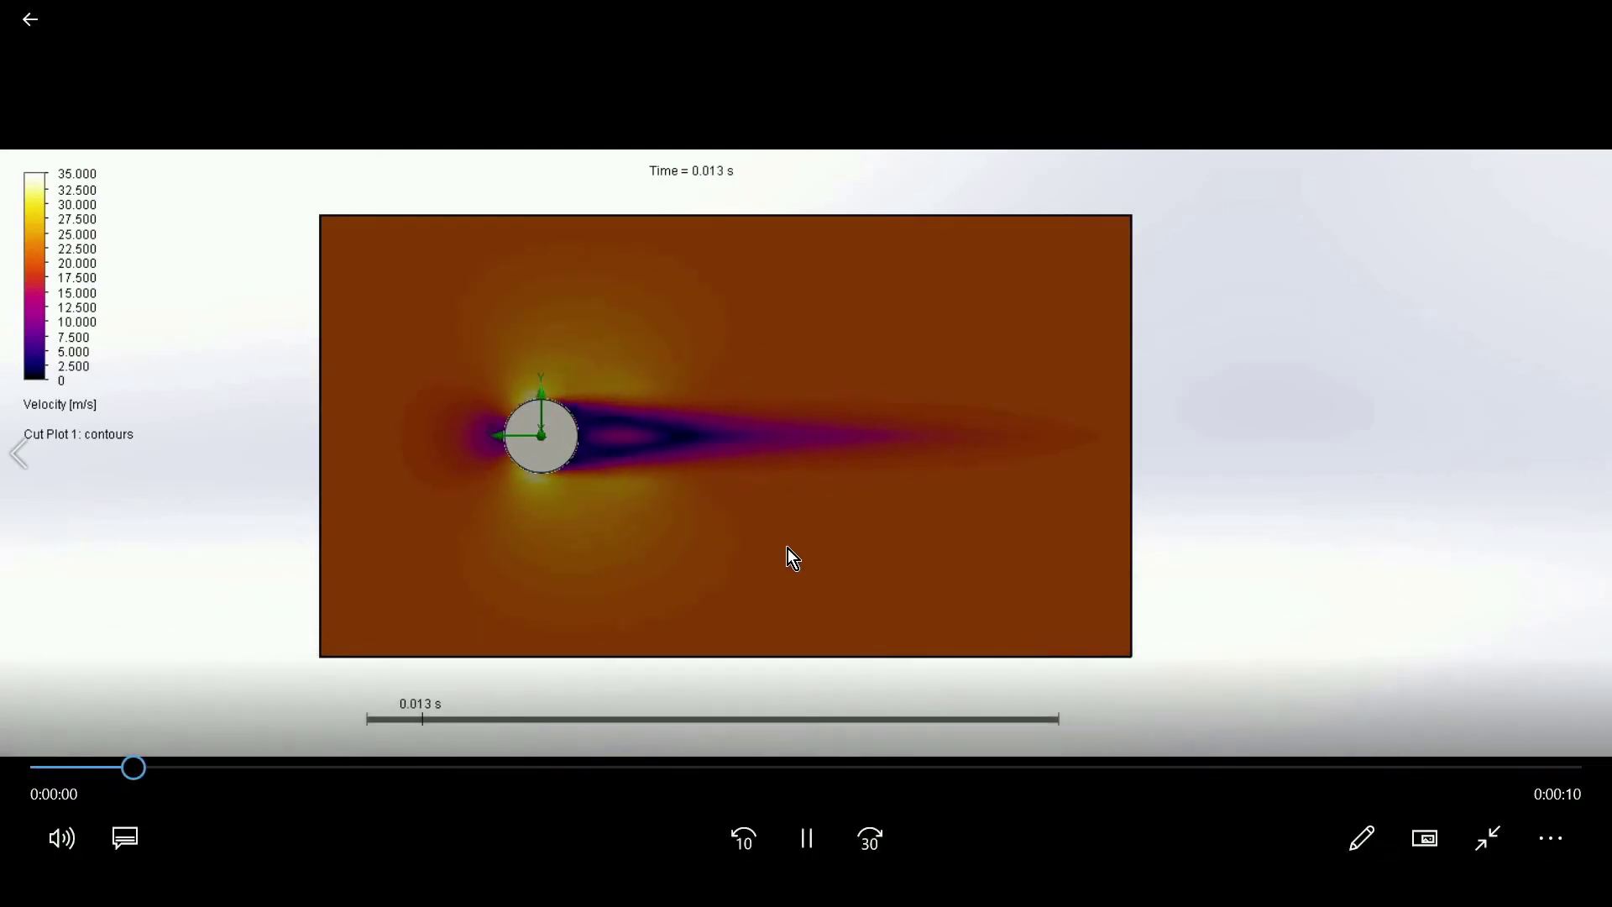